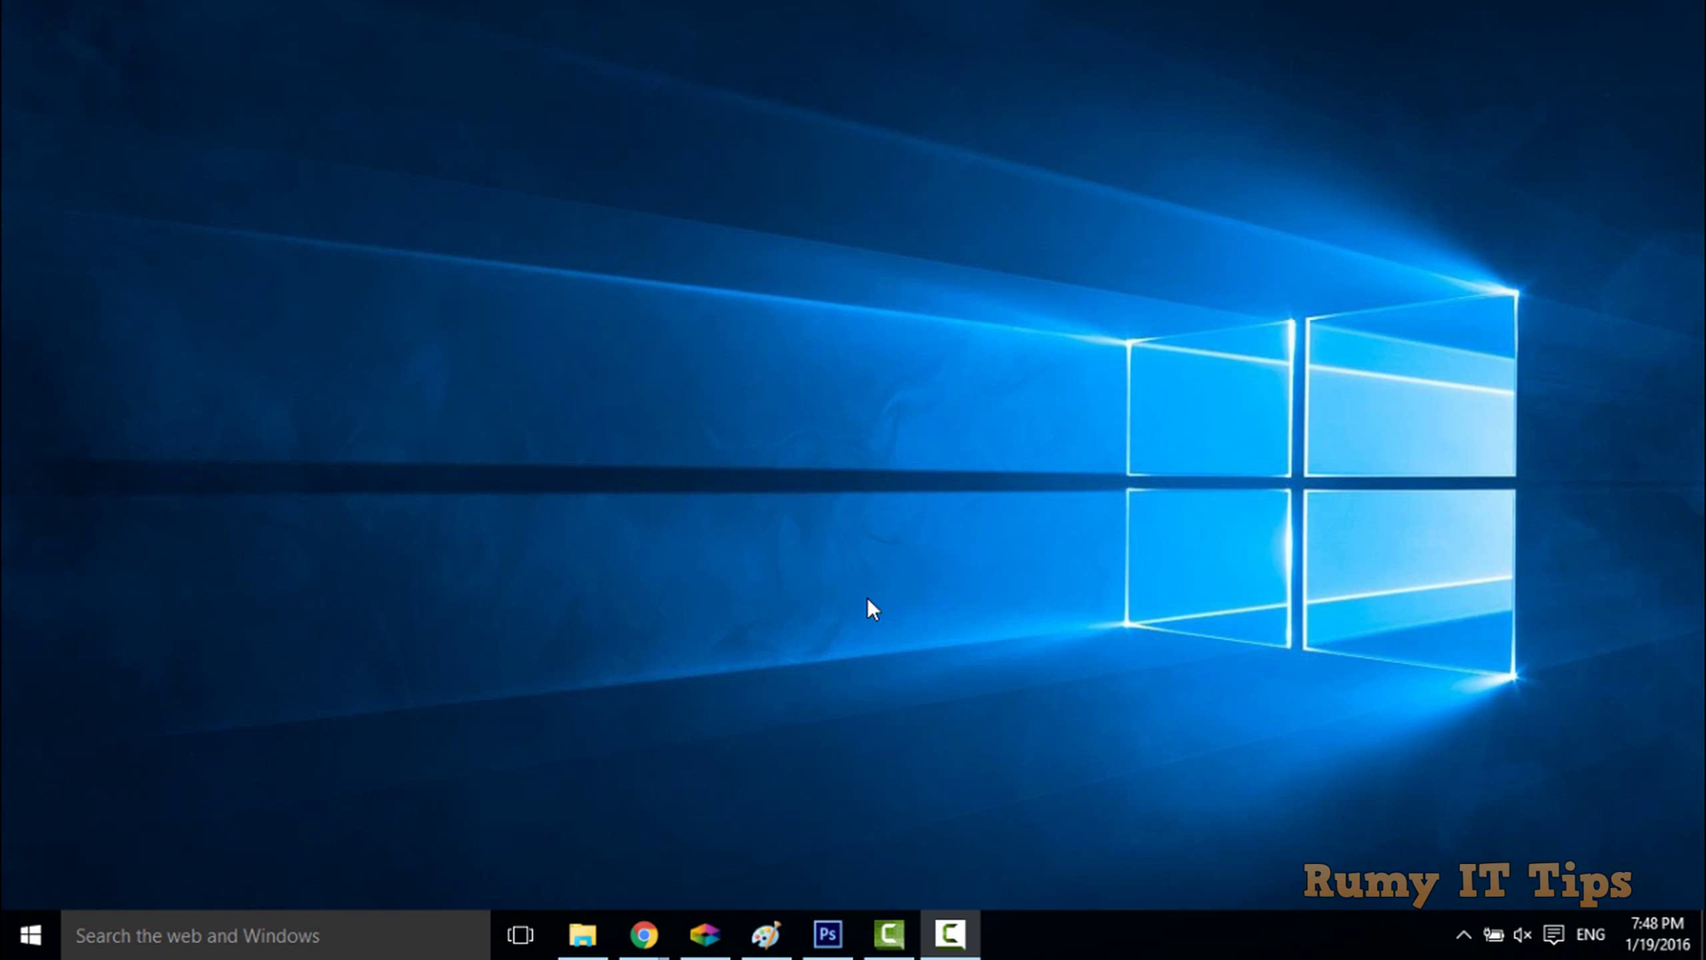
Scroll Chrome's Windows 10 editions comparison to the Security table and highlight the BitLocker row
mouse_move(662, 929)
click(692, 848)
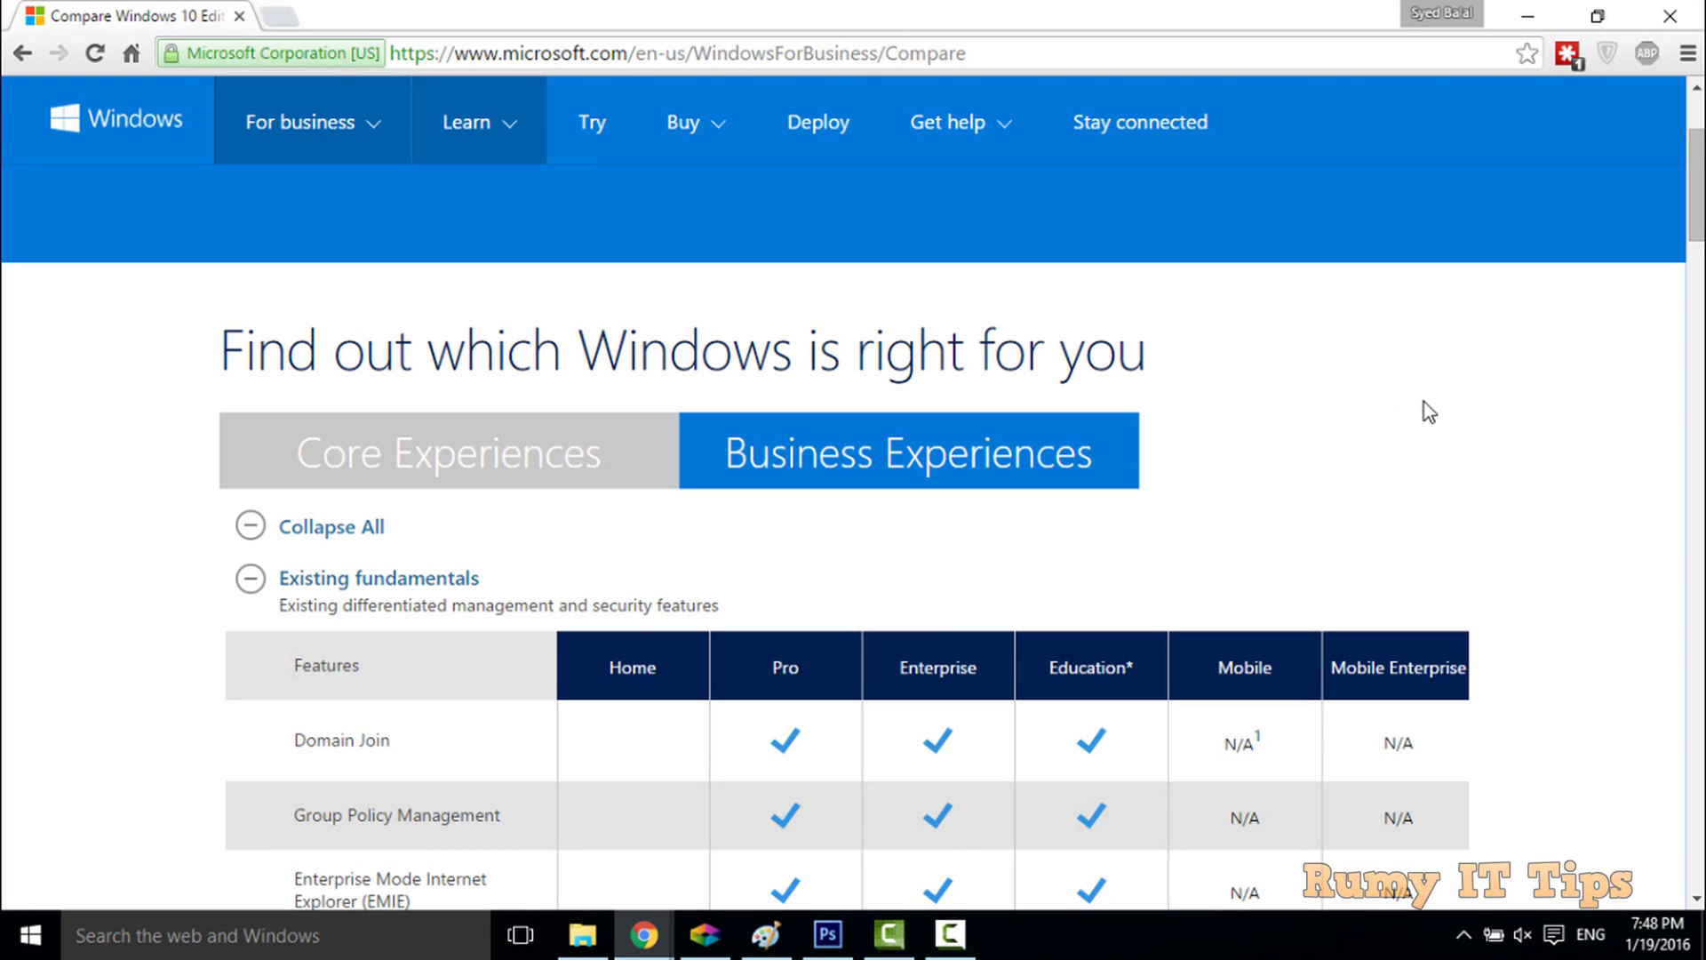
scroll(1699, 197, up, 3)
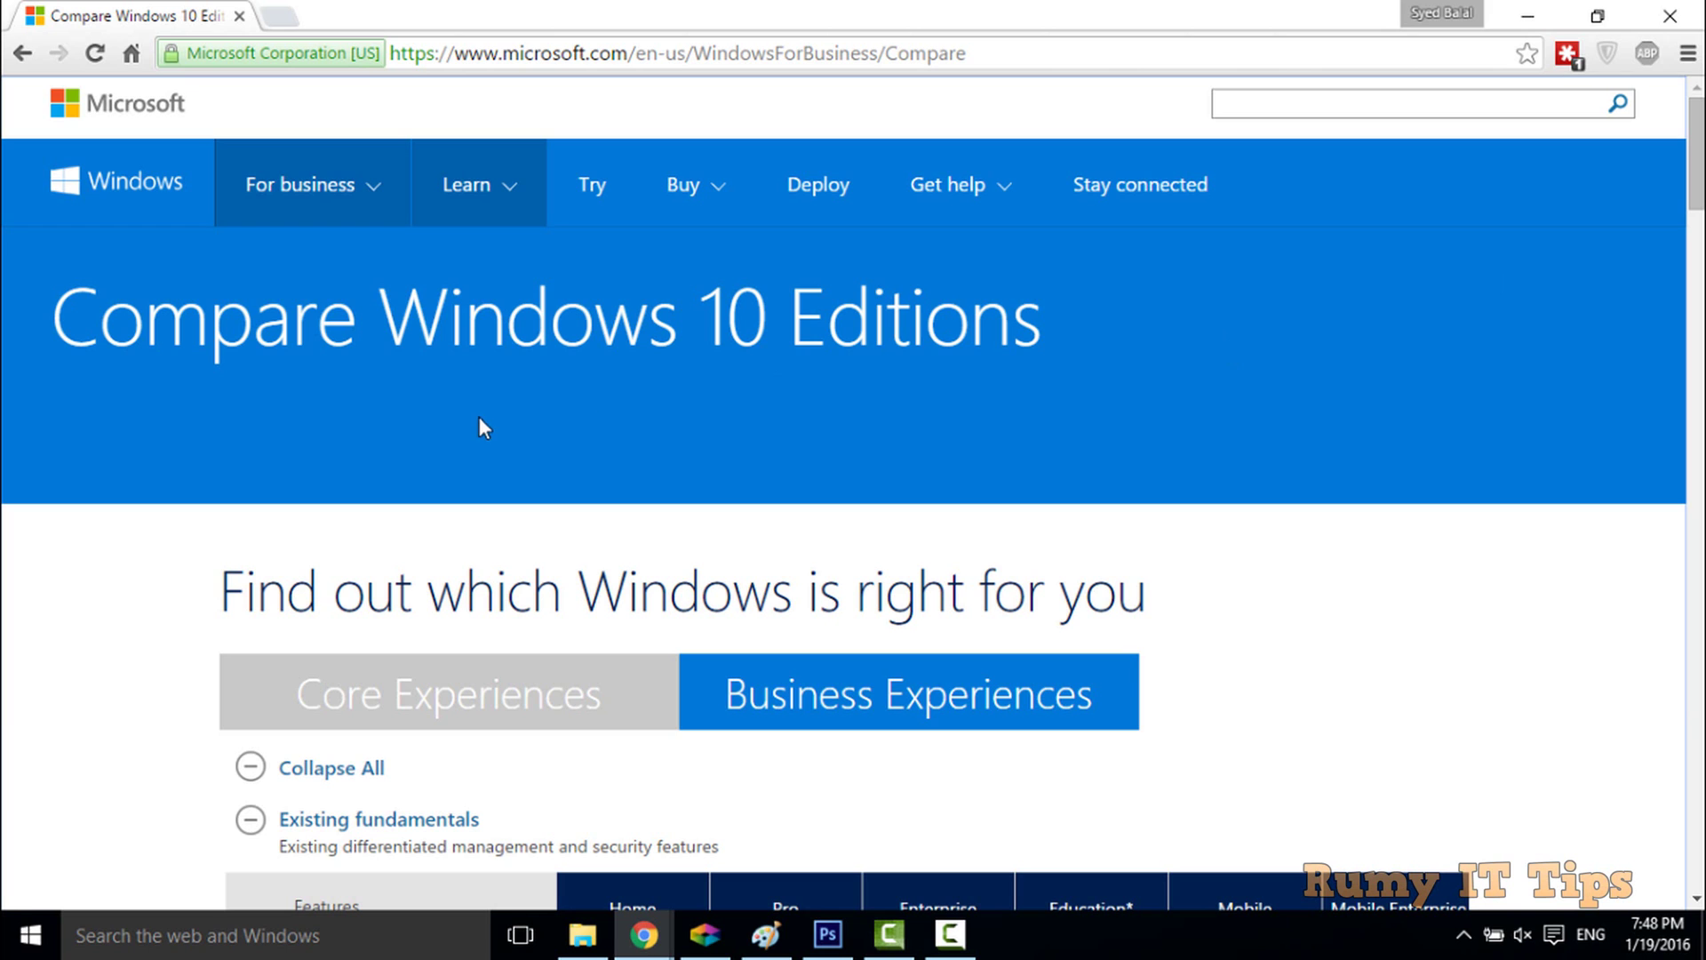
scroll(52, 565, down, 10)
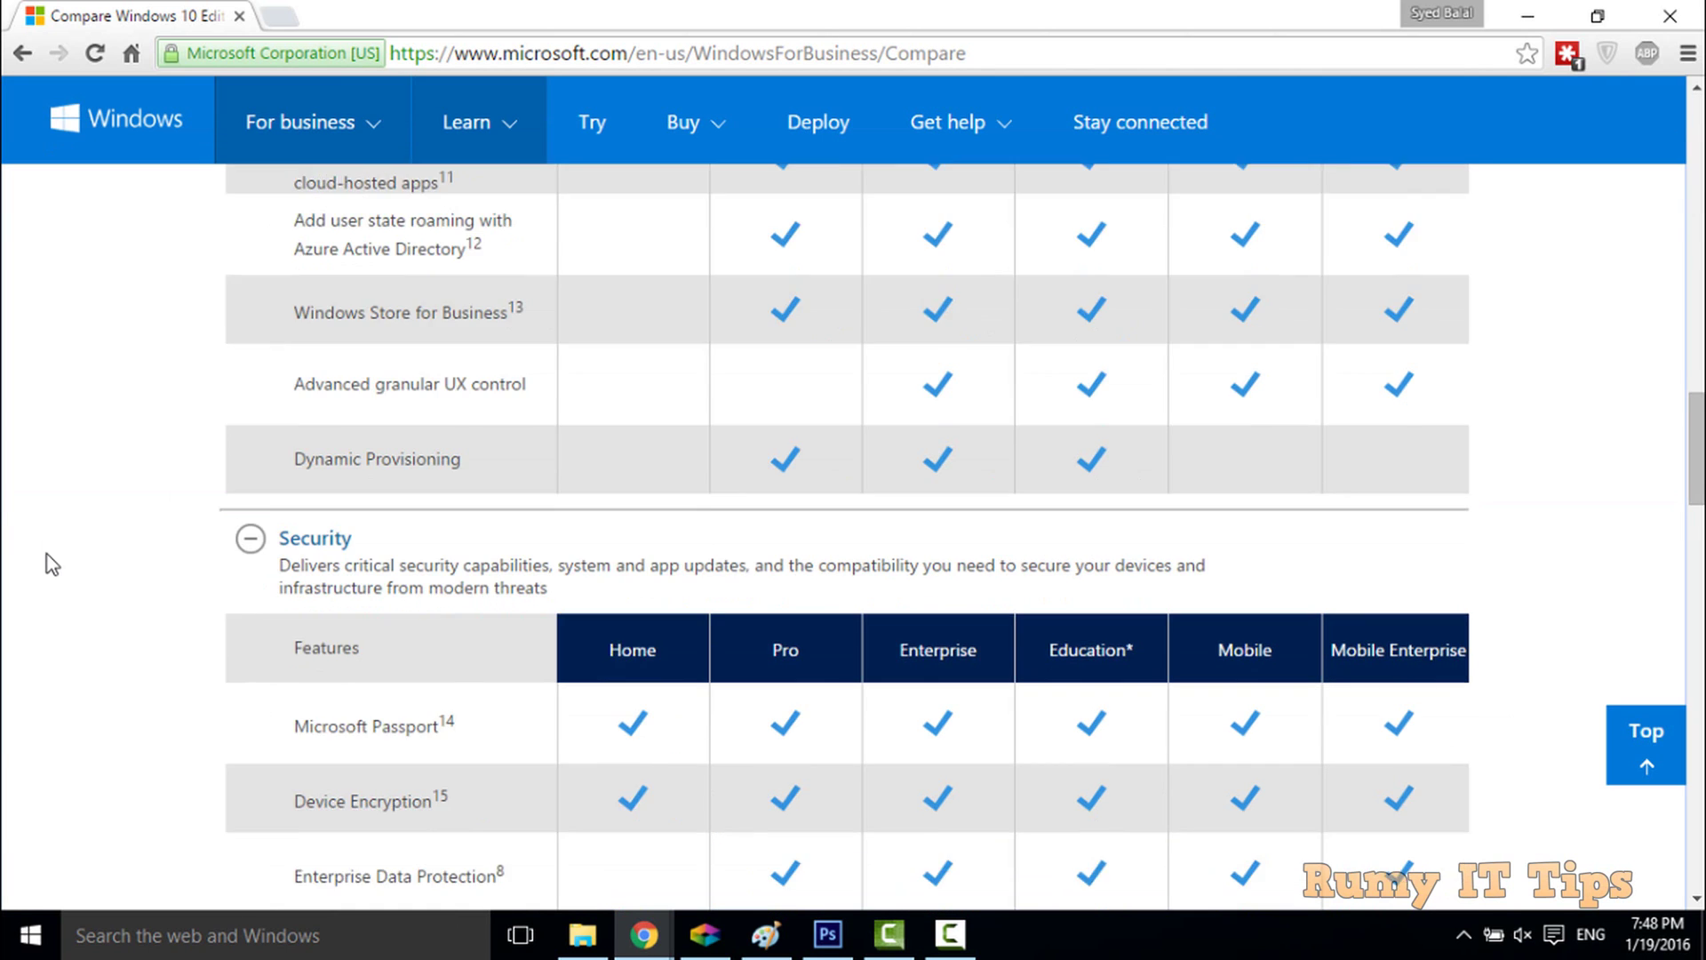
scroll(52, 564, down, 1)
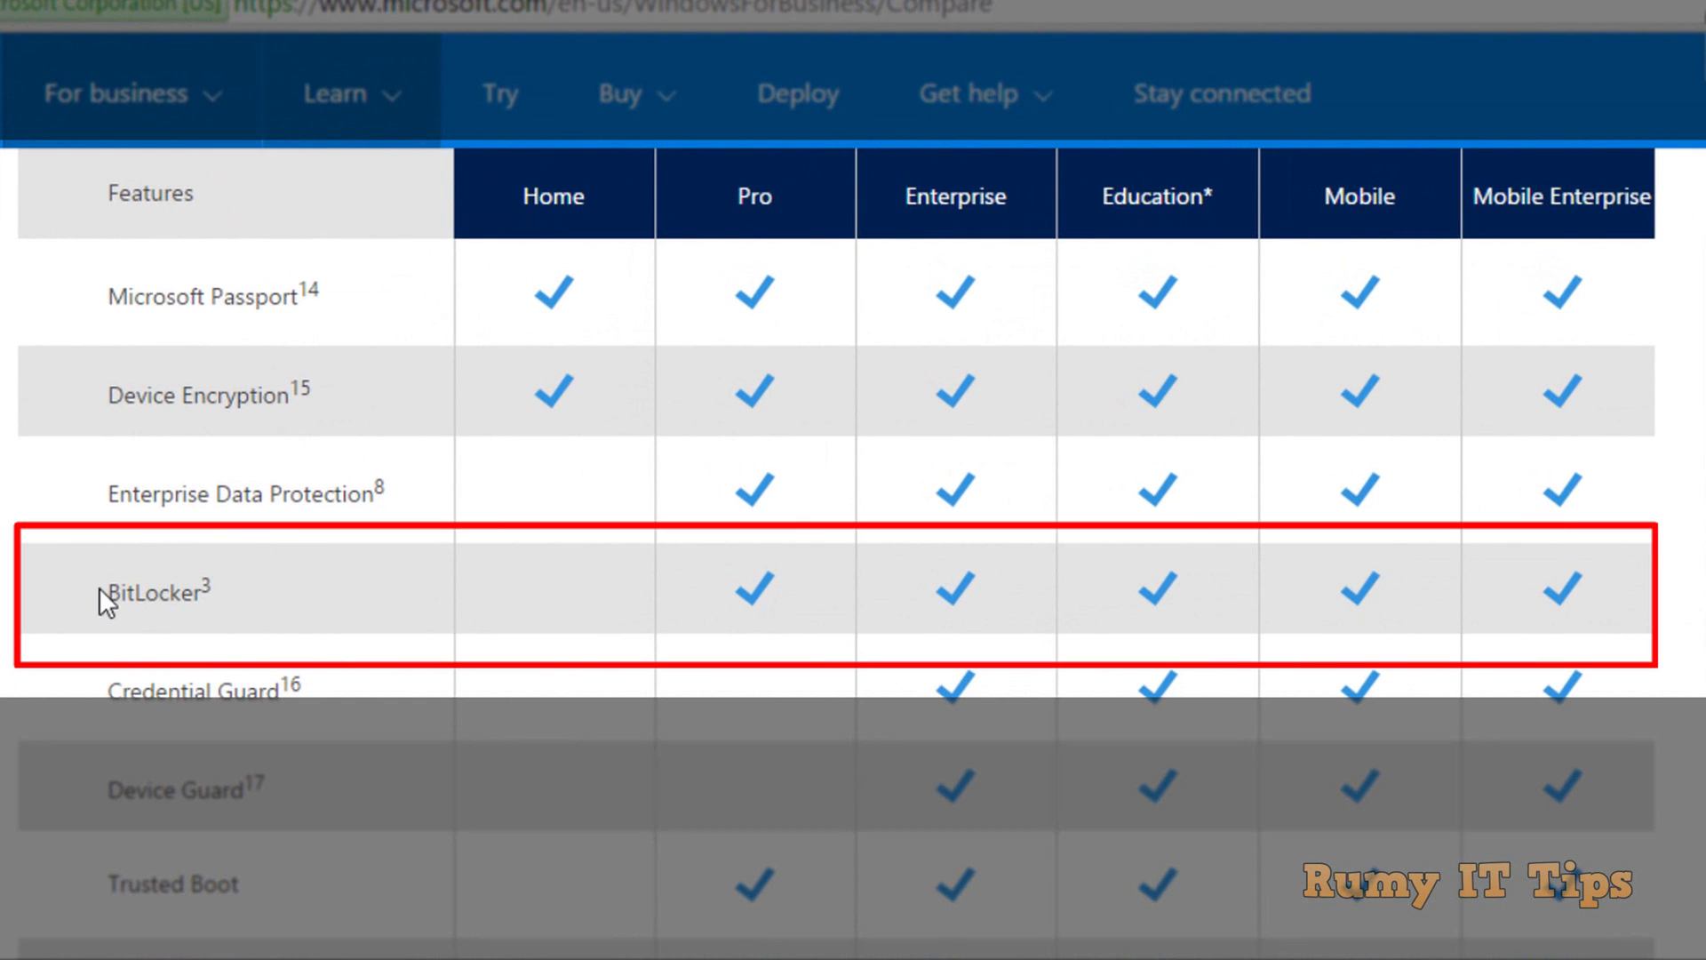
drag(108, 588, 243, 588)
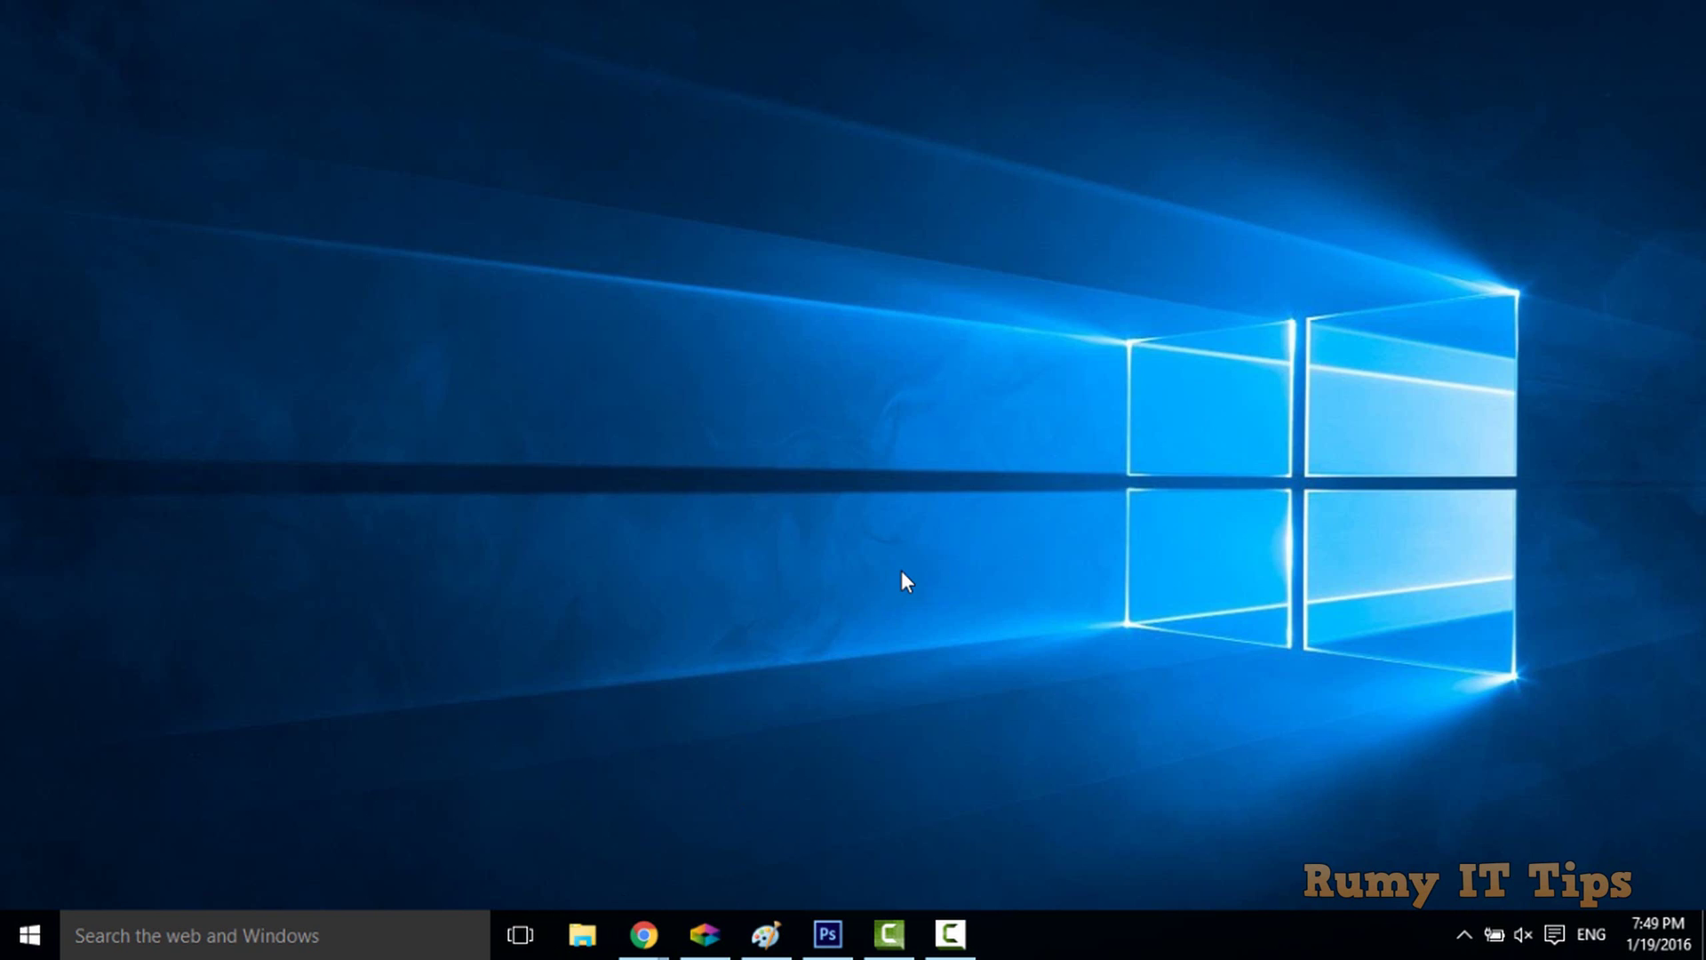
key(super+e)
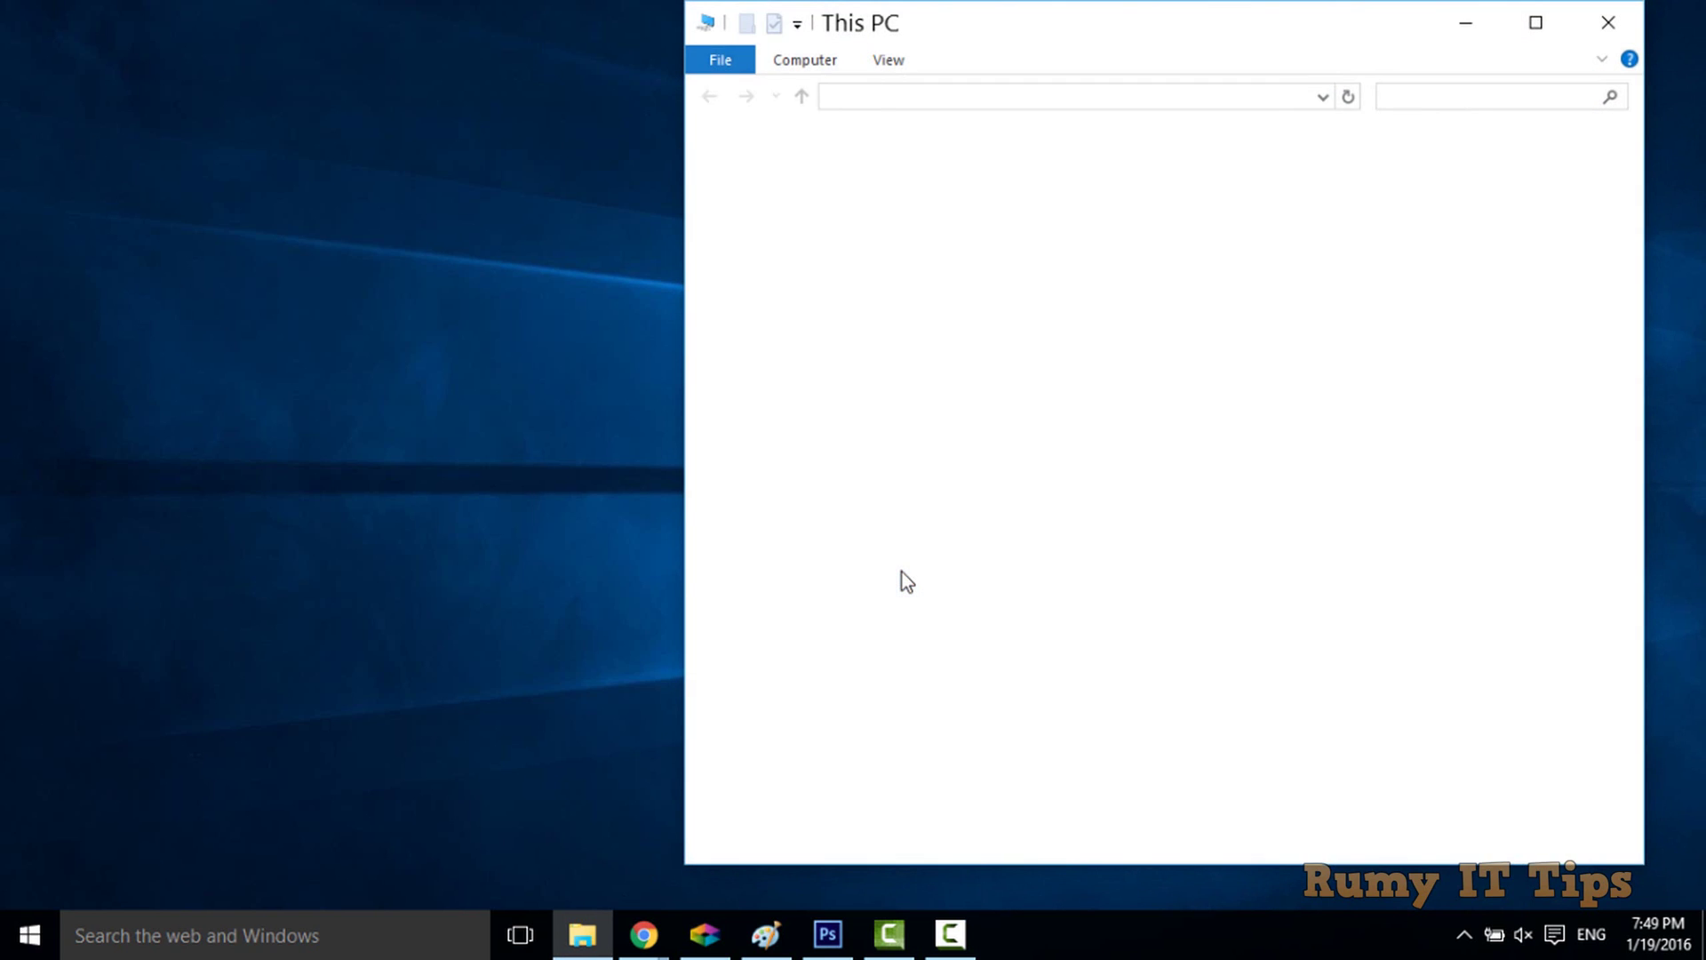
Maximize This PC and open its Properties to view the System window
click(1521, 39)
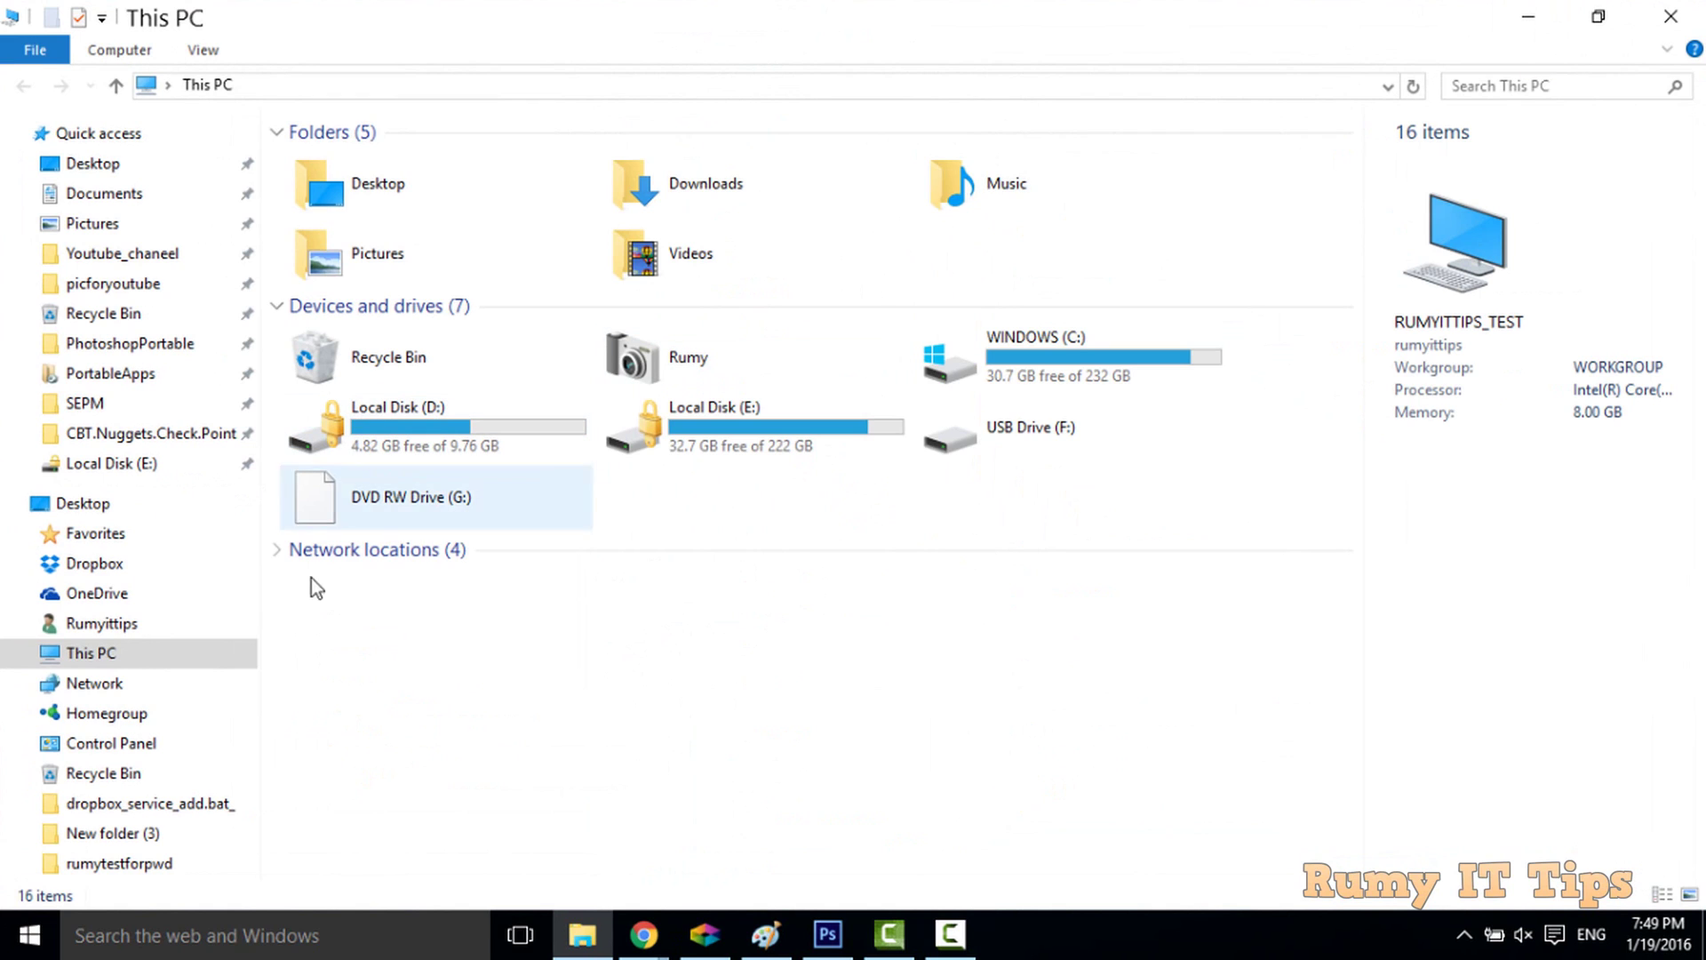
right_click(103, 661)
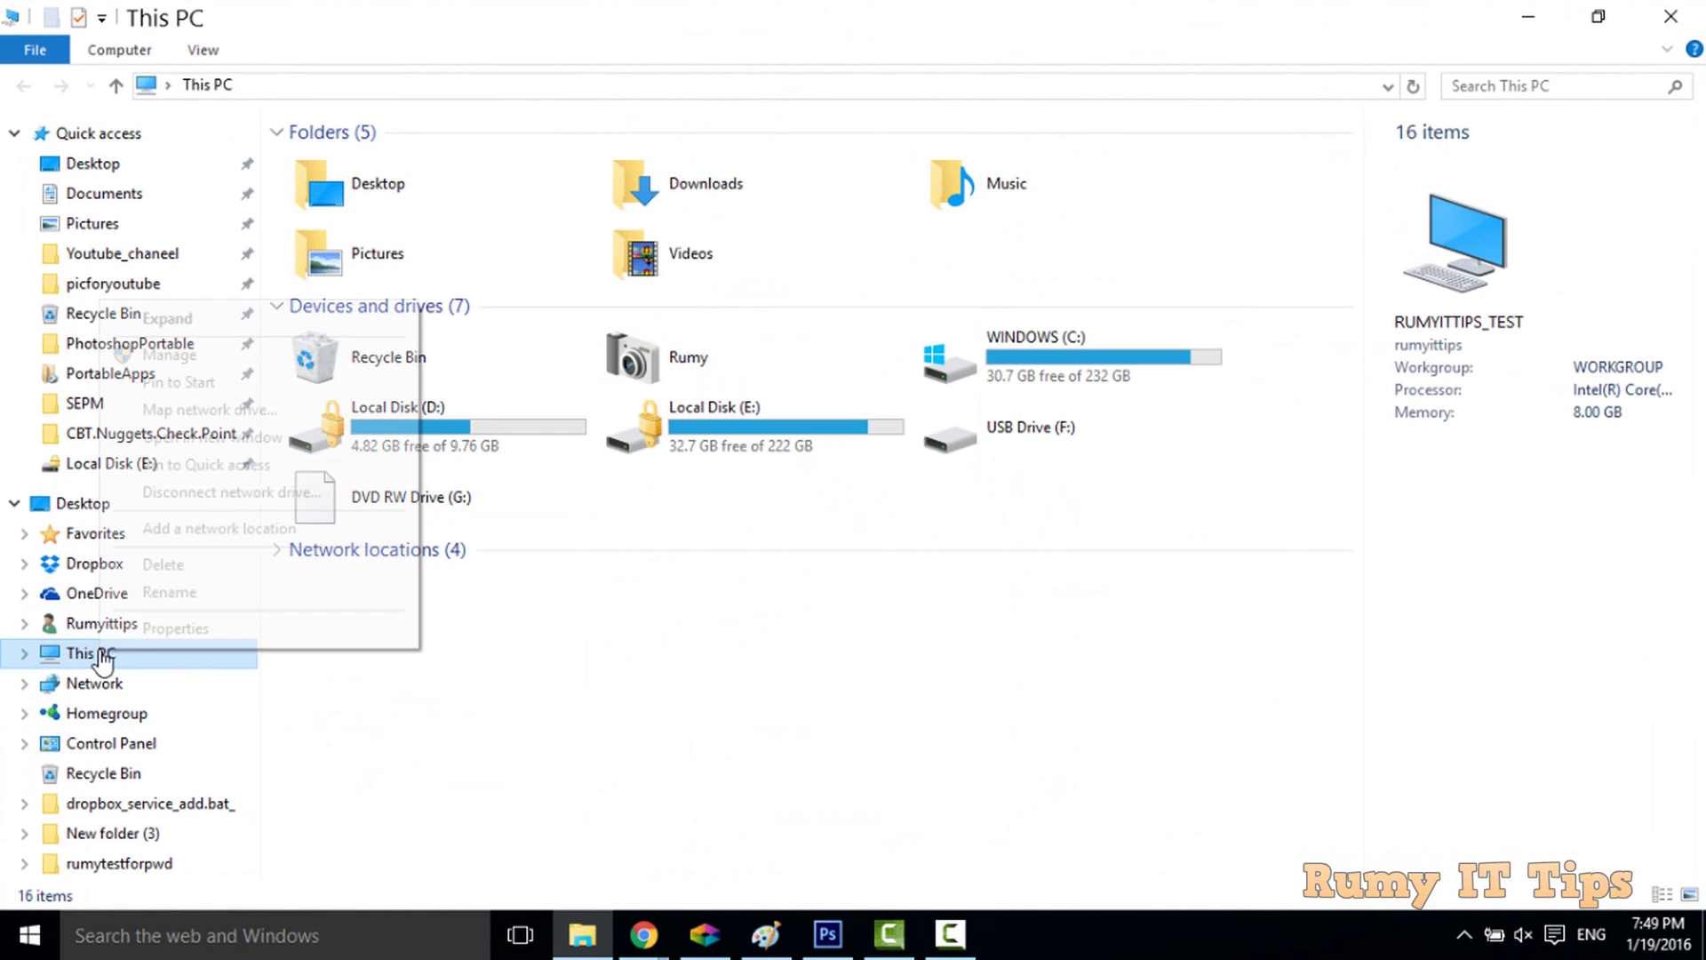
click(296, 639)
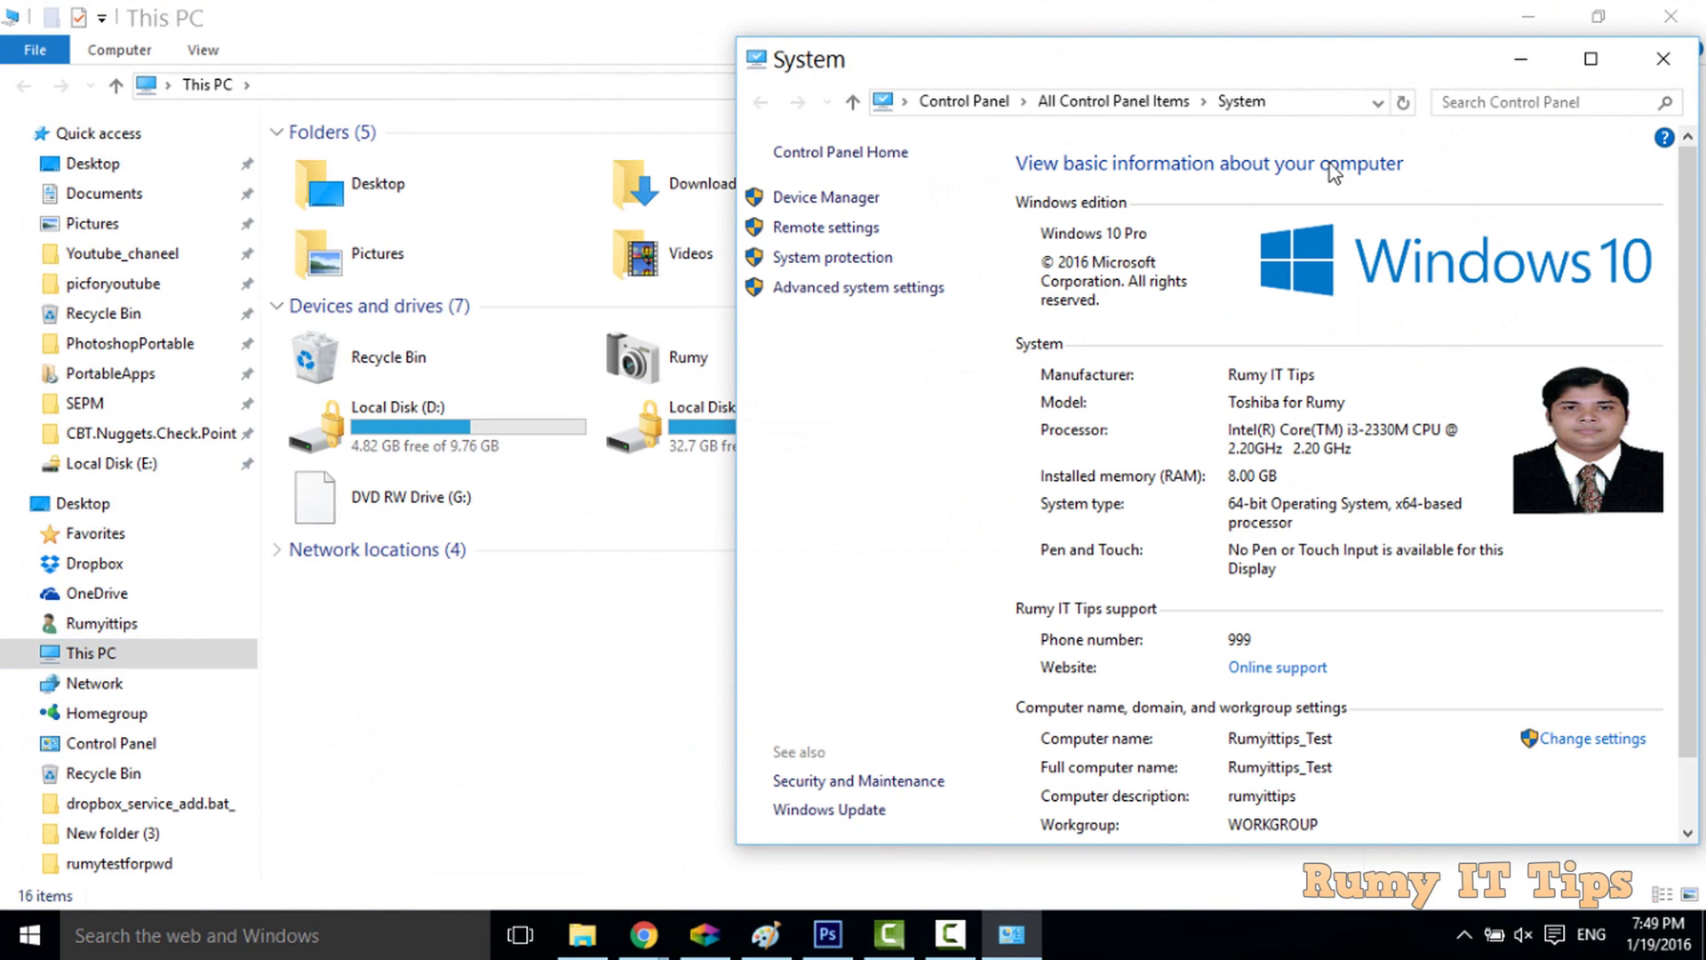
Maximize the System window to read the Windows 10 Pro edition, then close it
click(1591, 59)
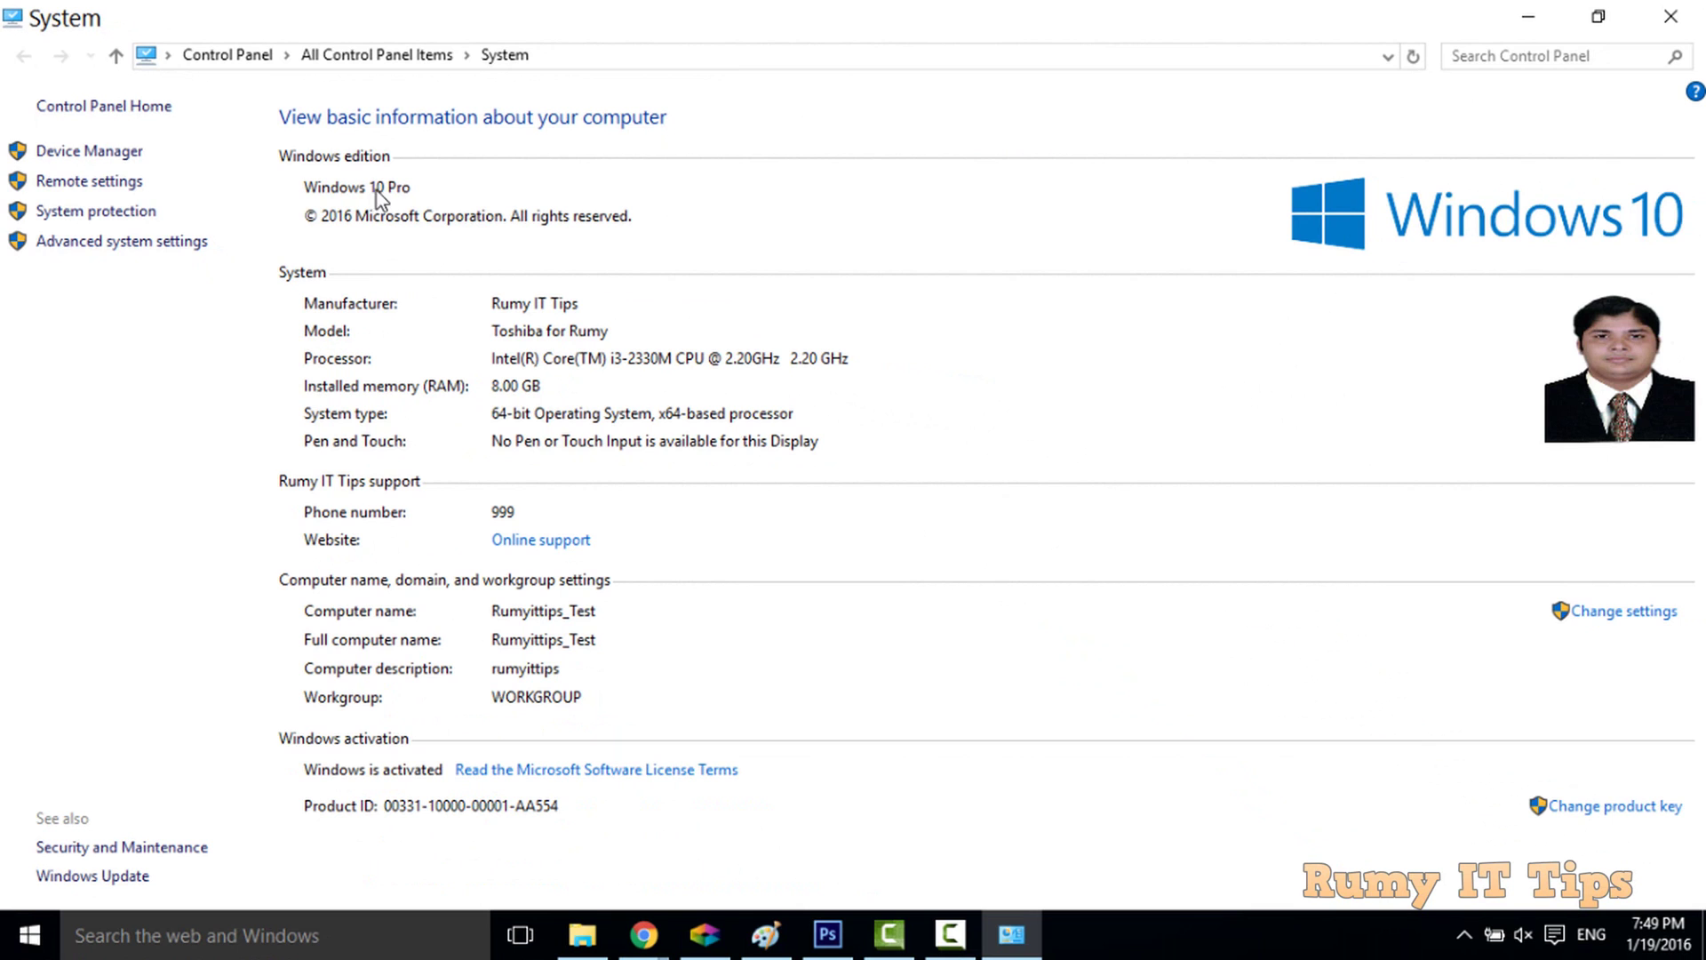
click(1681, 9)
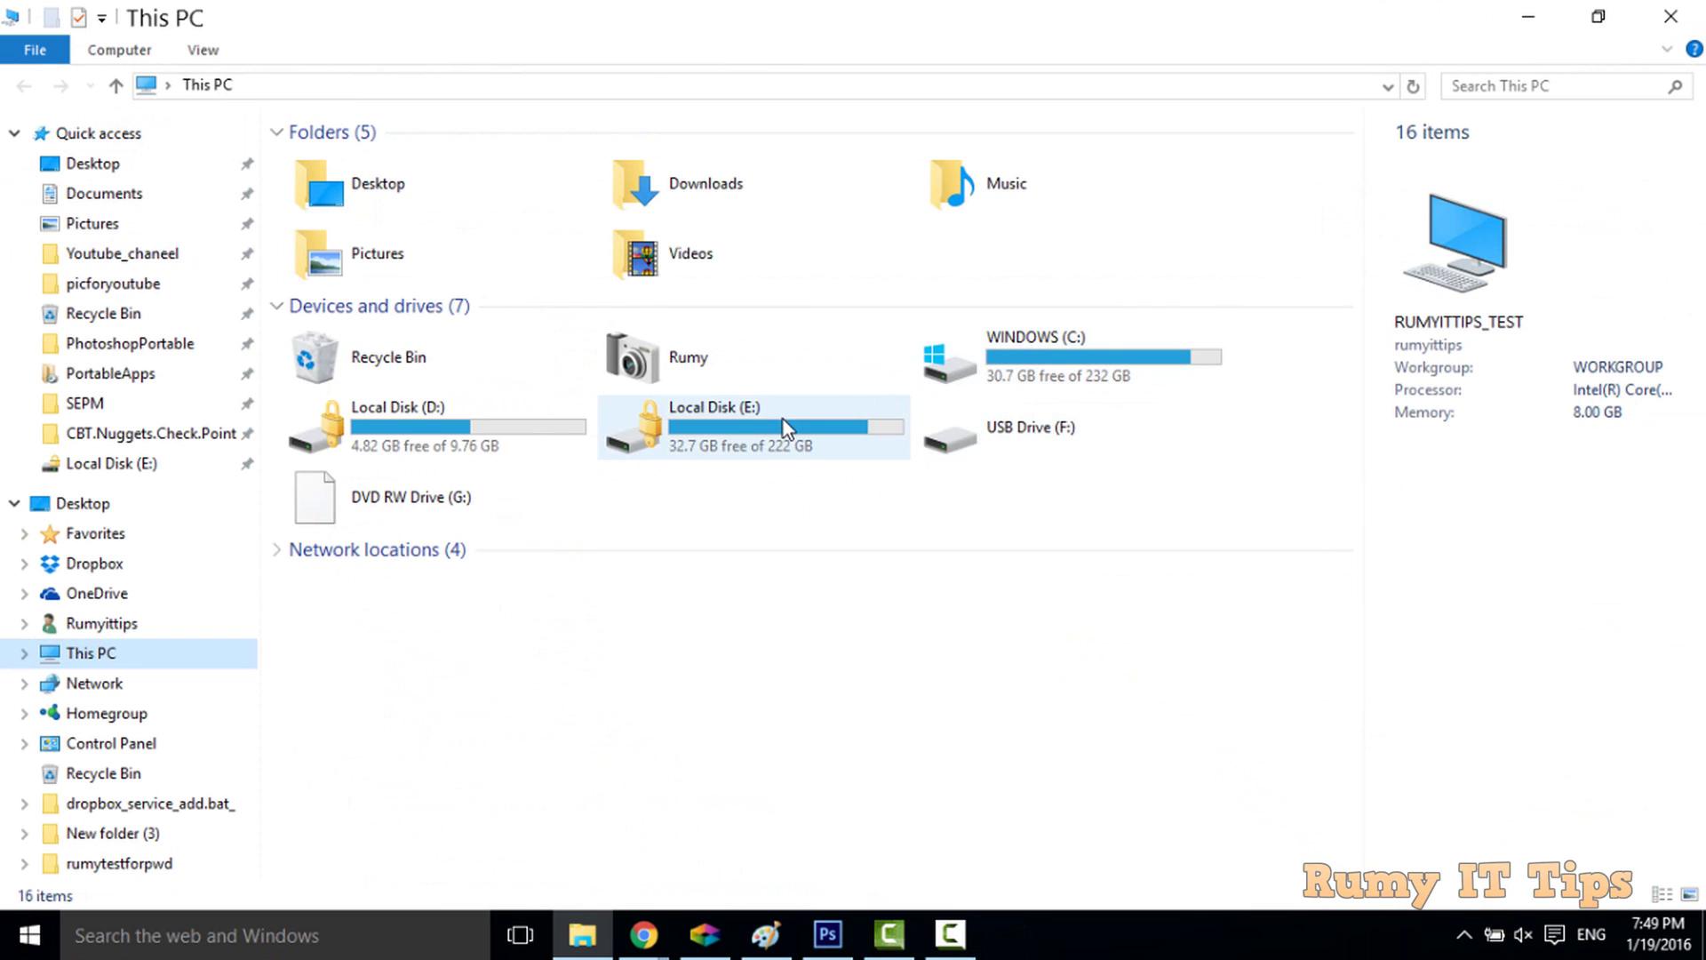
Select Local Disk (D:) to show its Locked BitLocker status, then close This PC
click(488, 428)
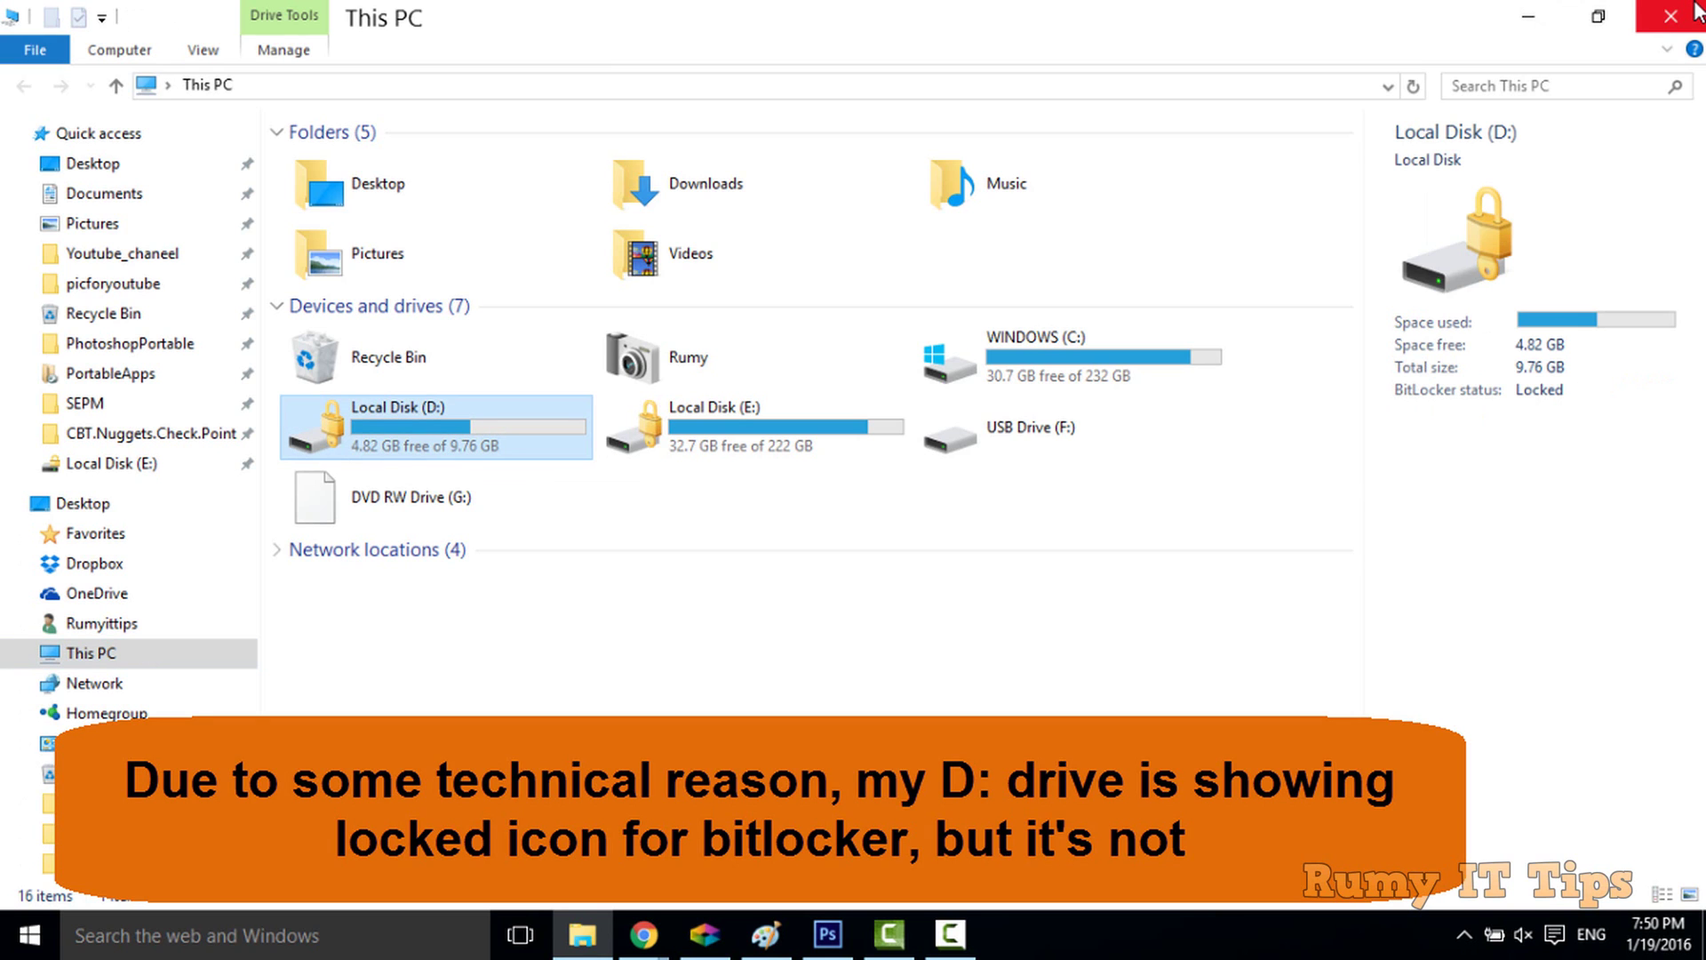
click(1695, 11)
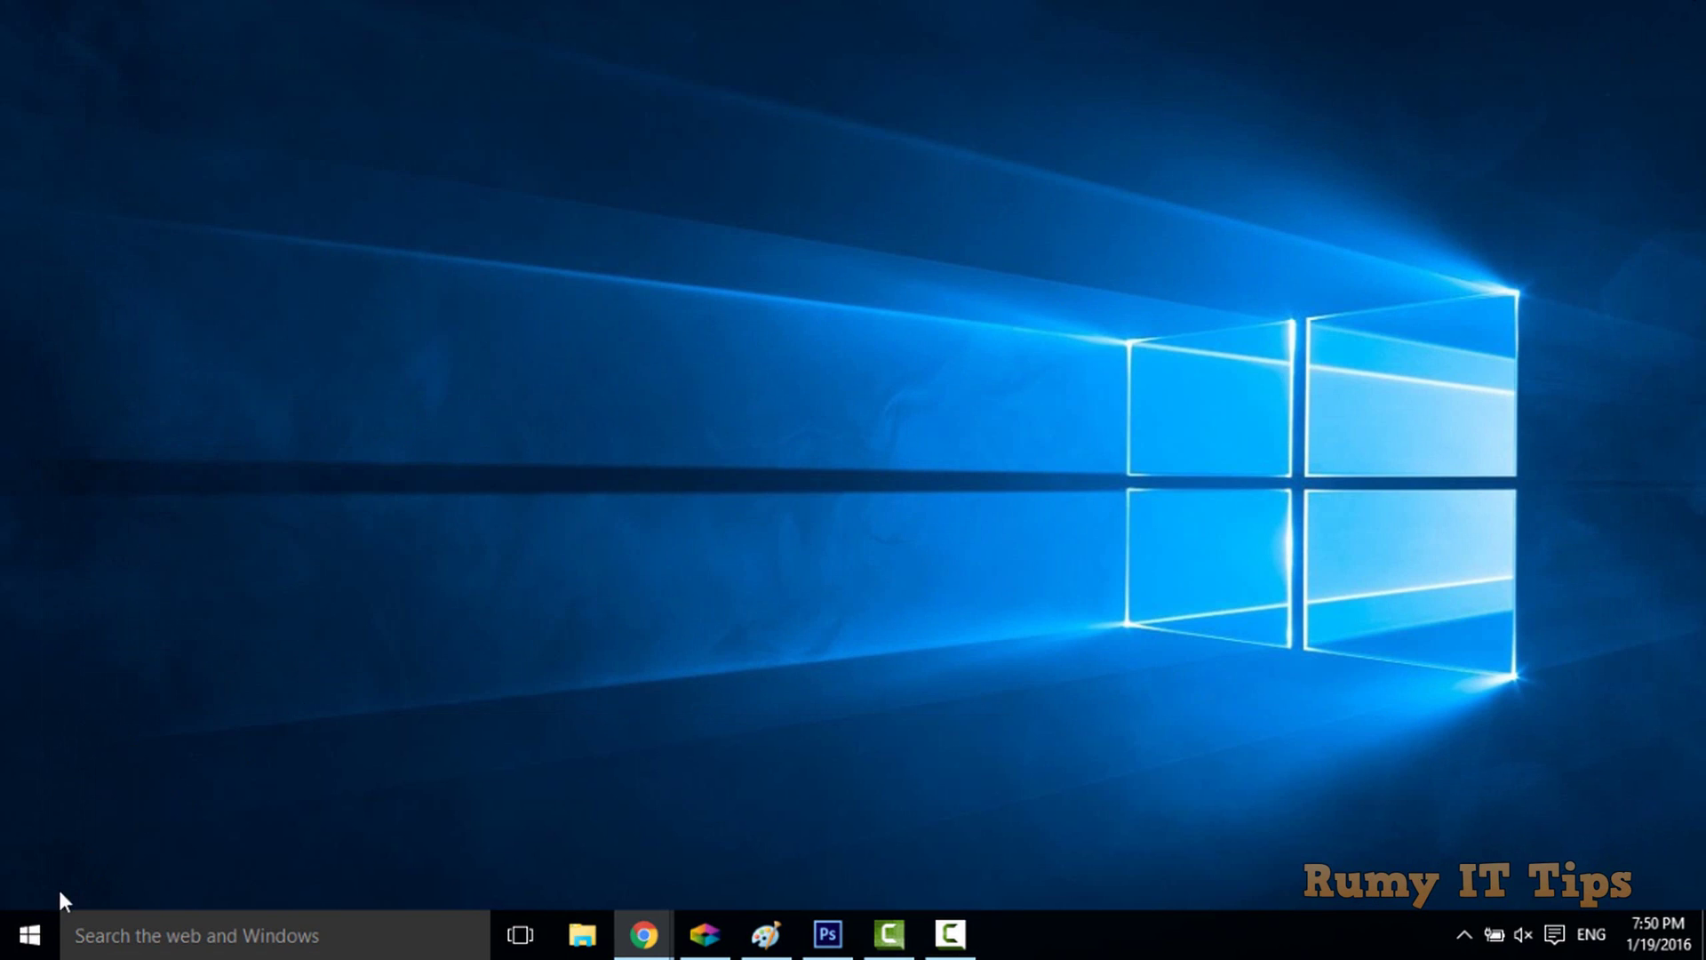
Open BitLocker Drive Encryption from Control Panel and expand the D: and E: drive rows
right_click(57, 927)
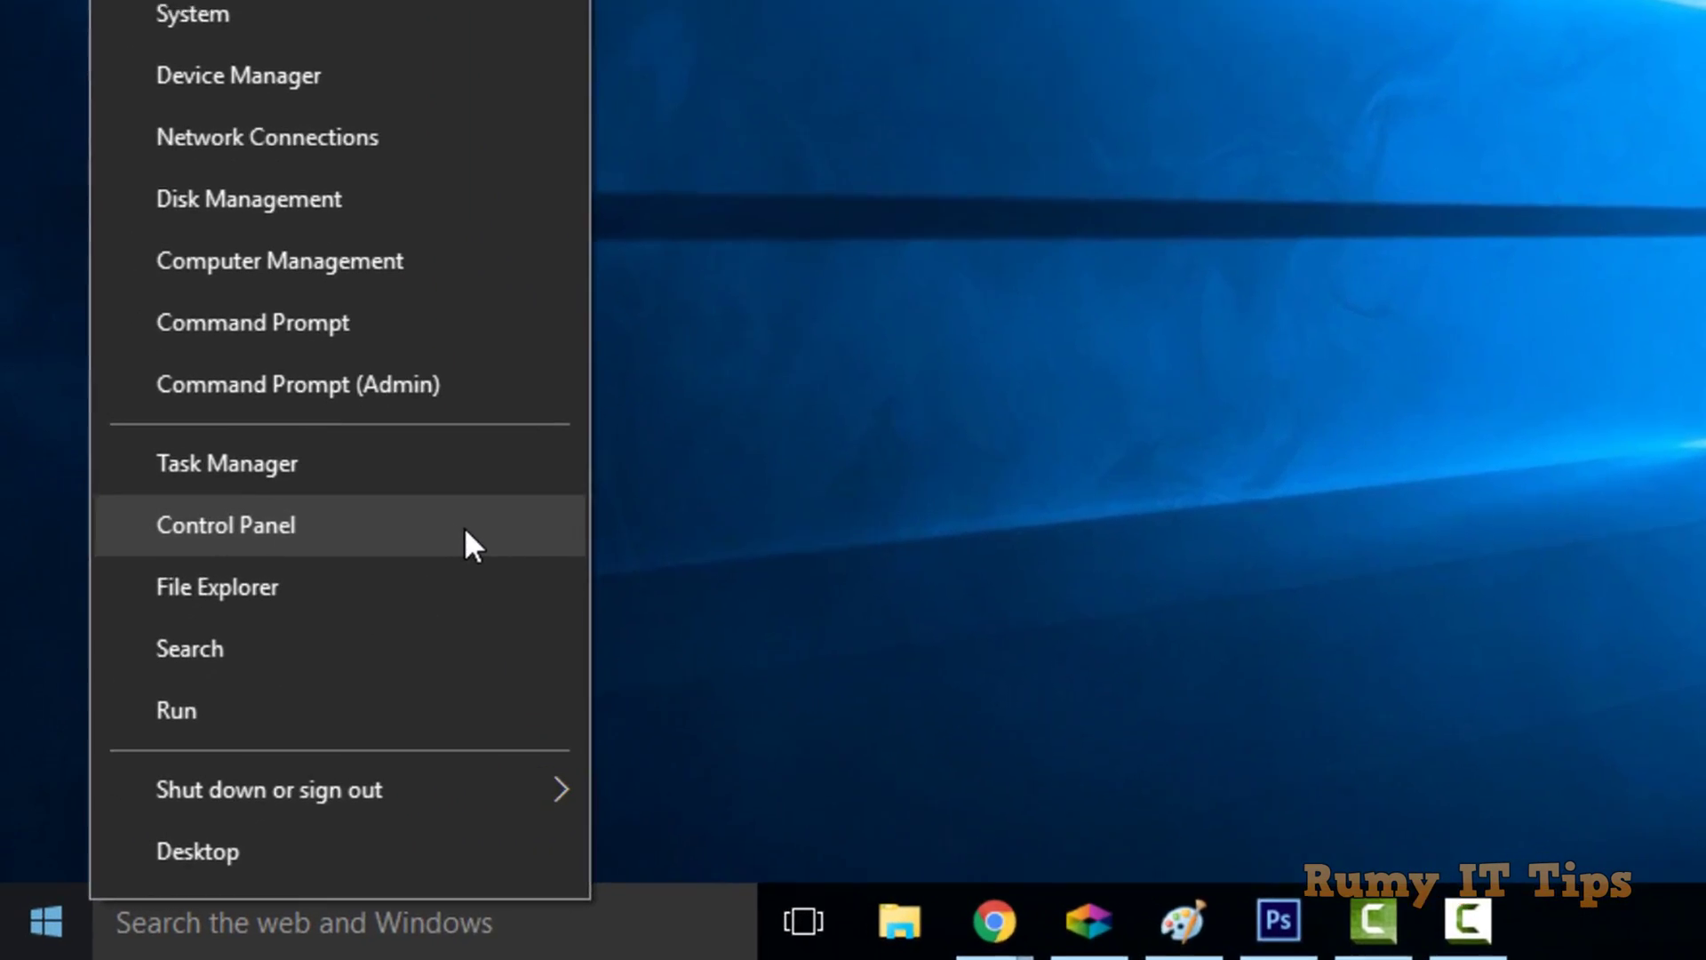
click(301, 680)
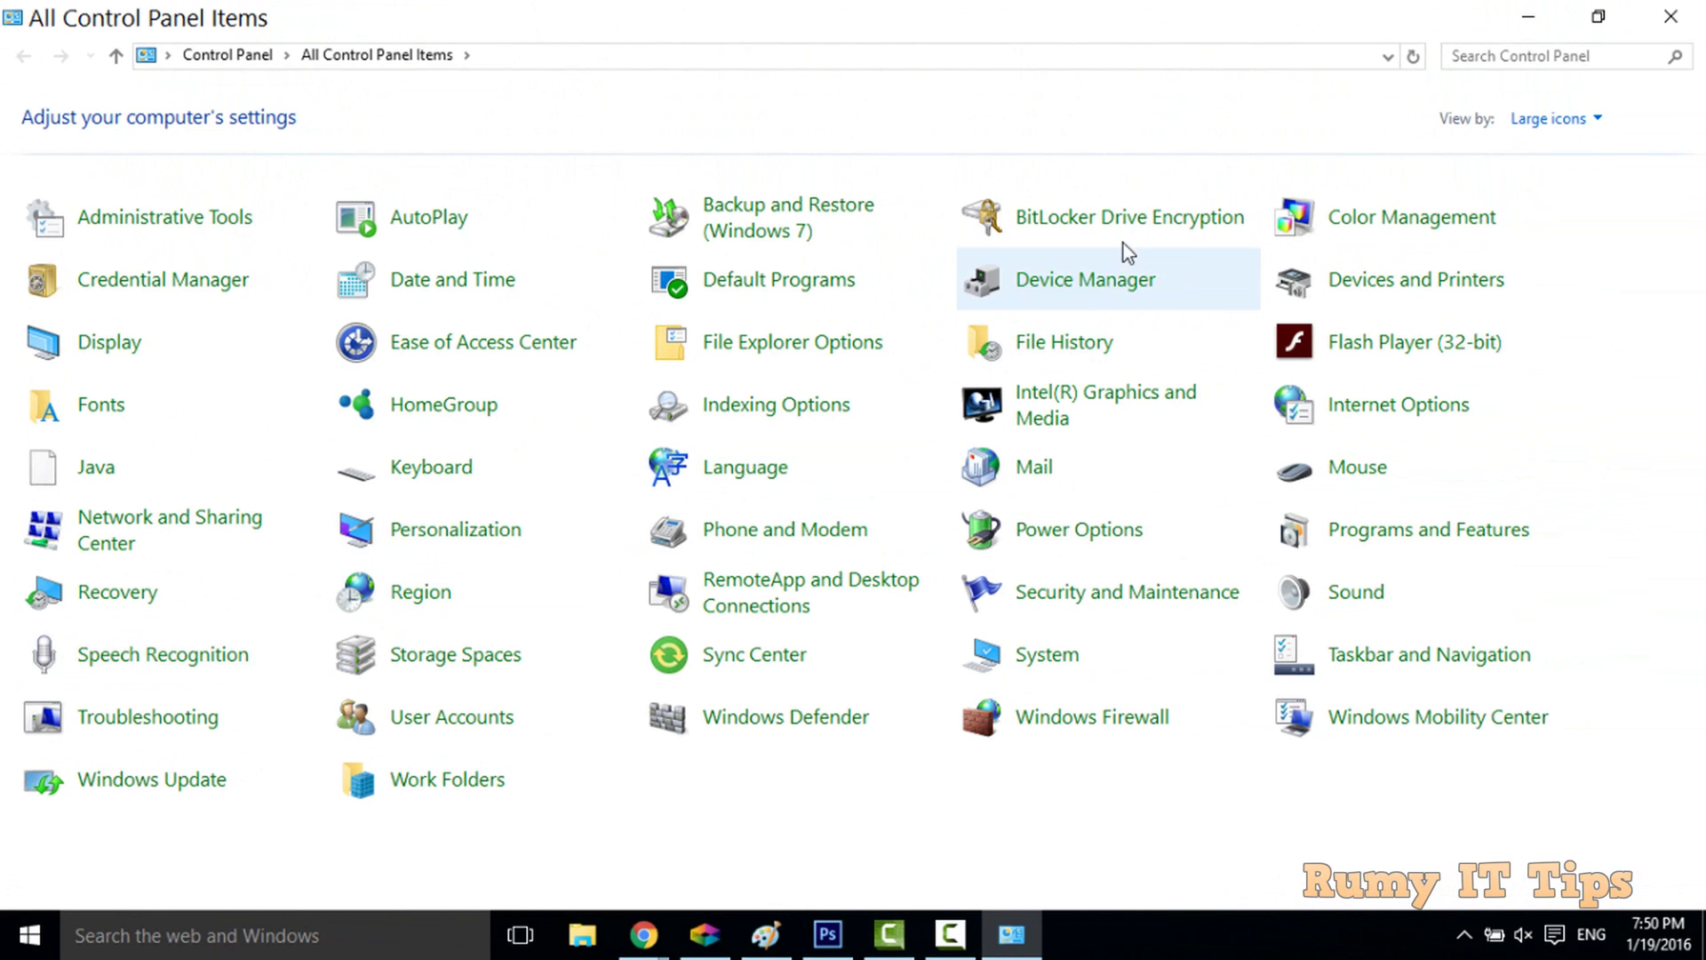
click(1205, 220)
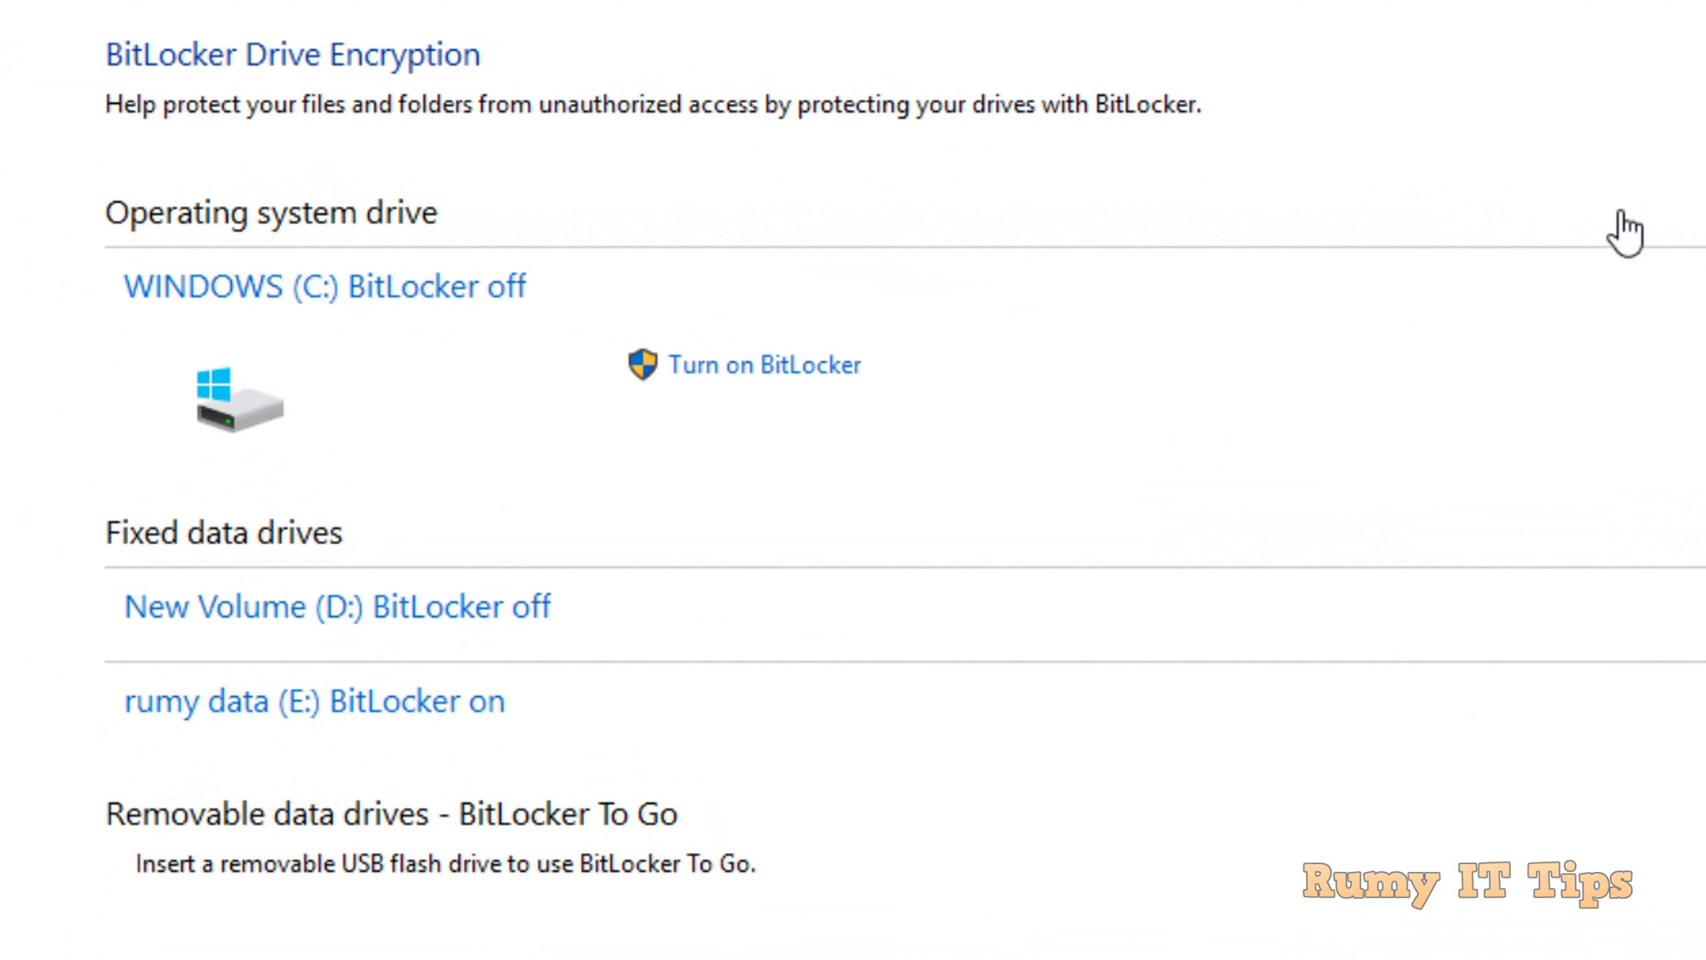
click(793, 613)
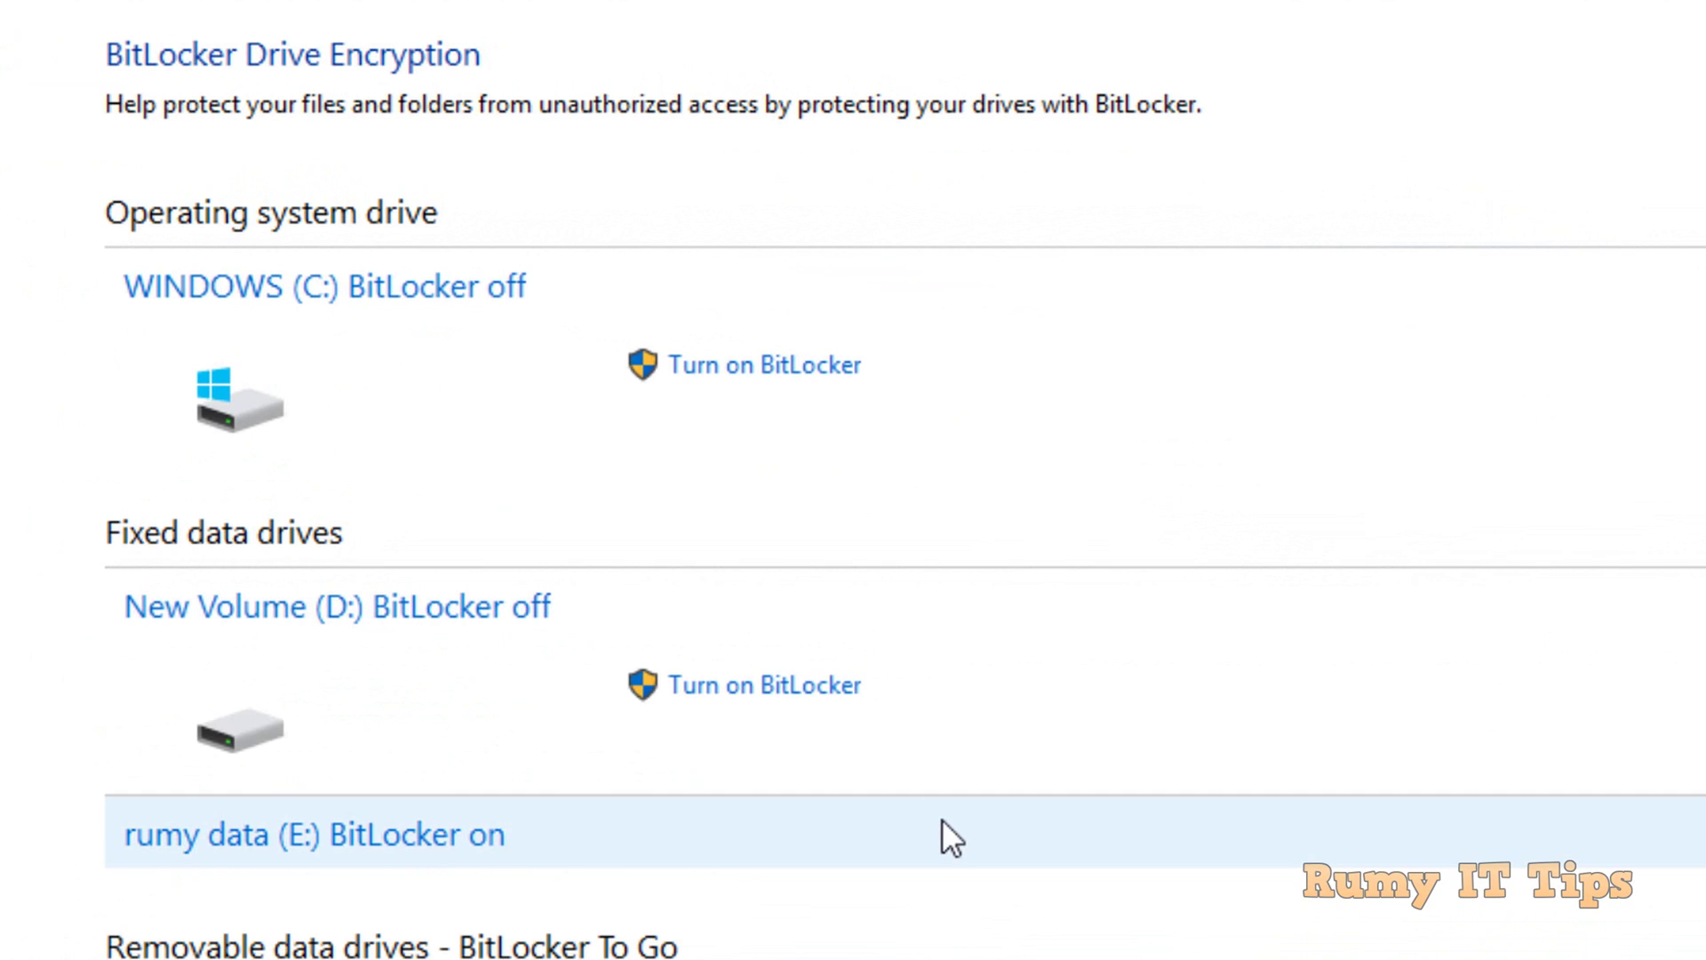
click(933, 822)
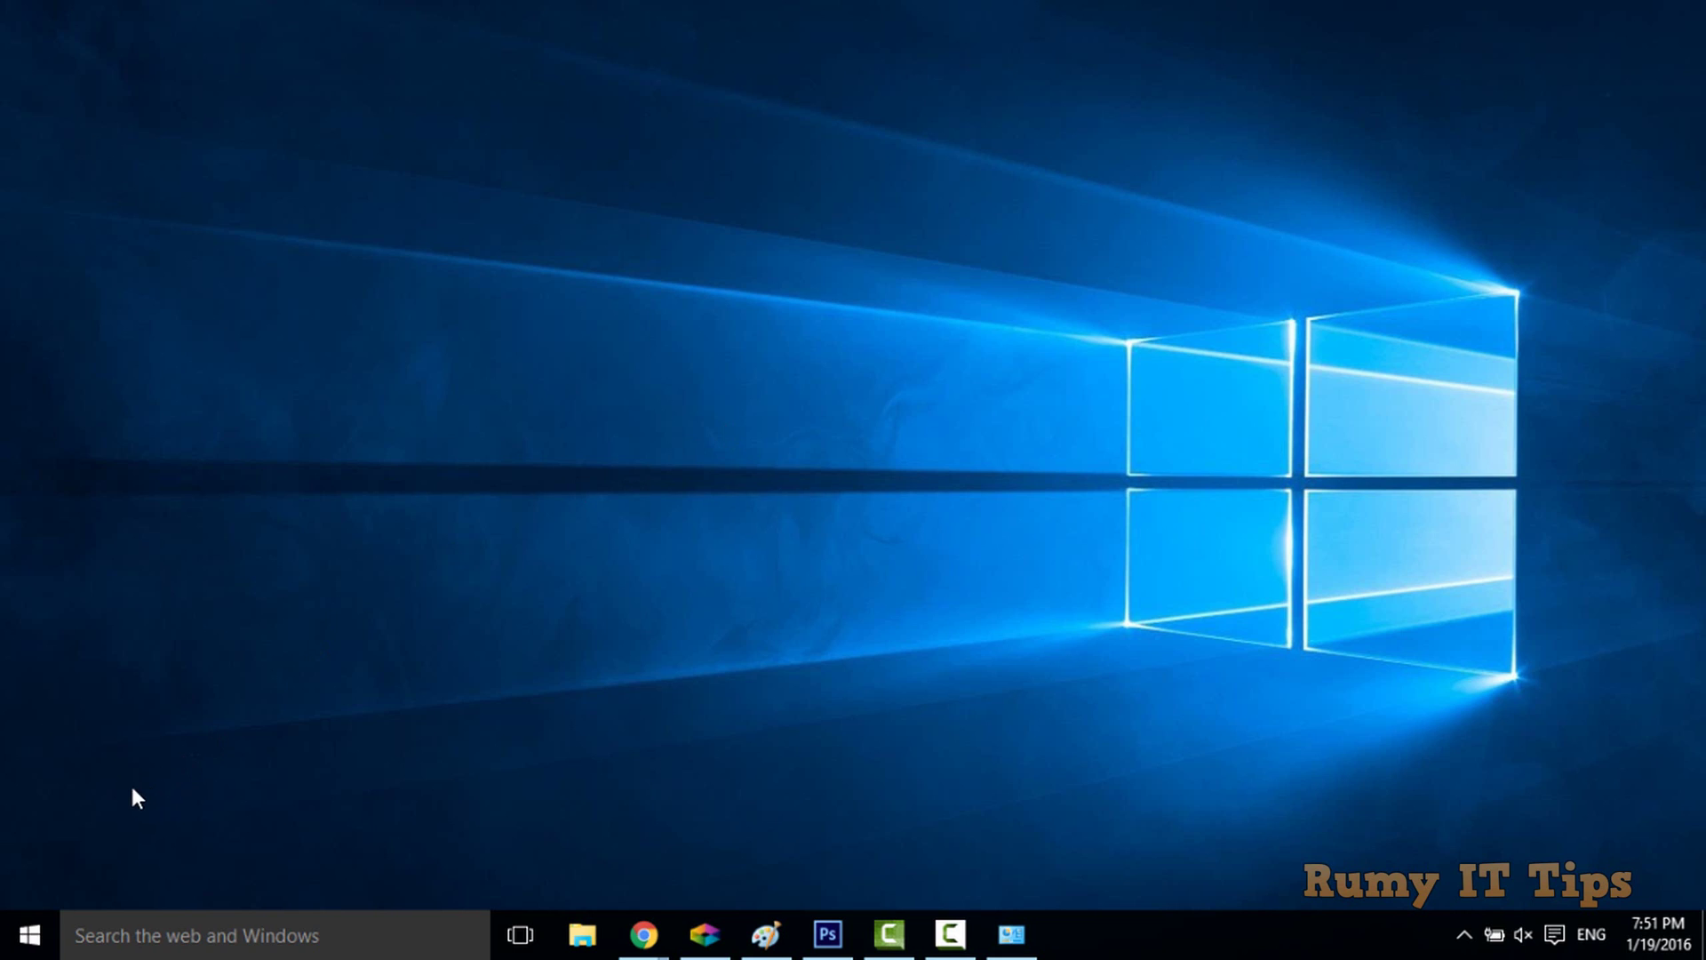
Run manage-bde -status D: in an administrator Command Prompt
right_click(53, 924)
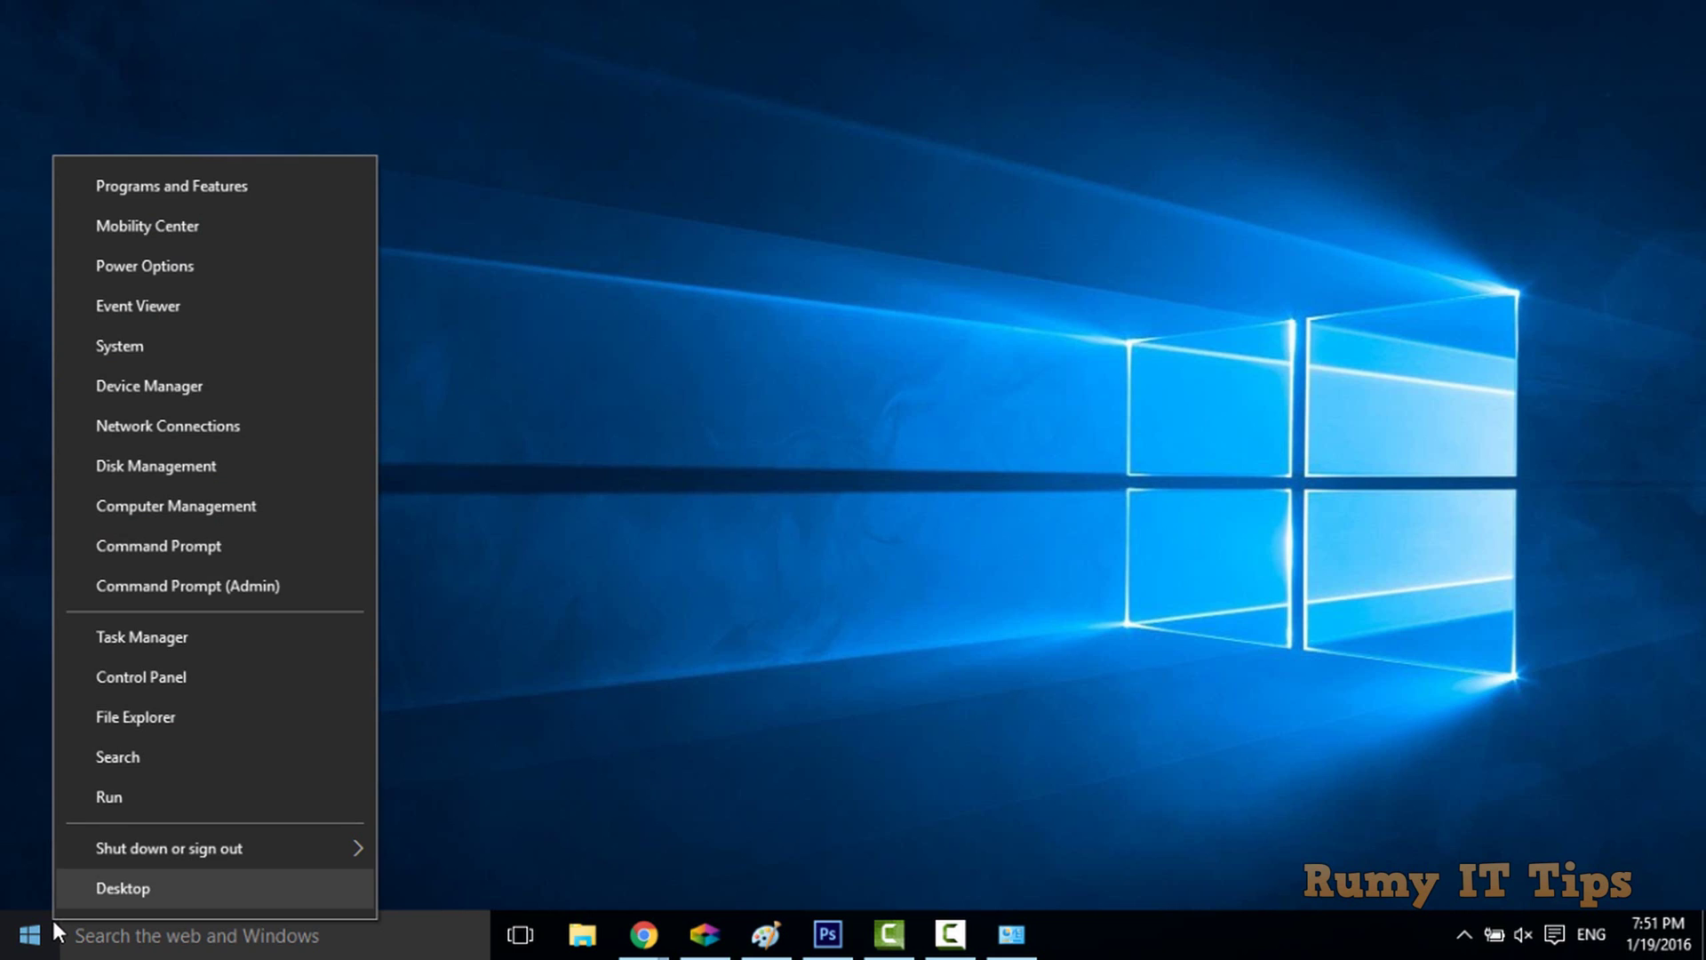
click(286, 589)
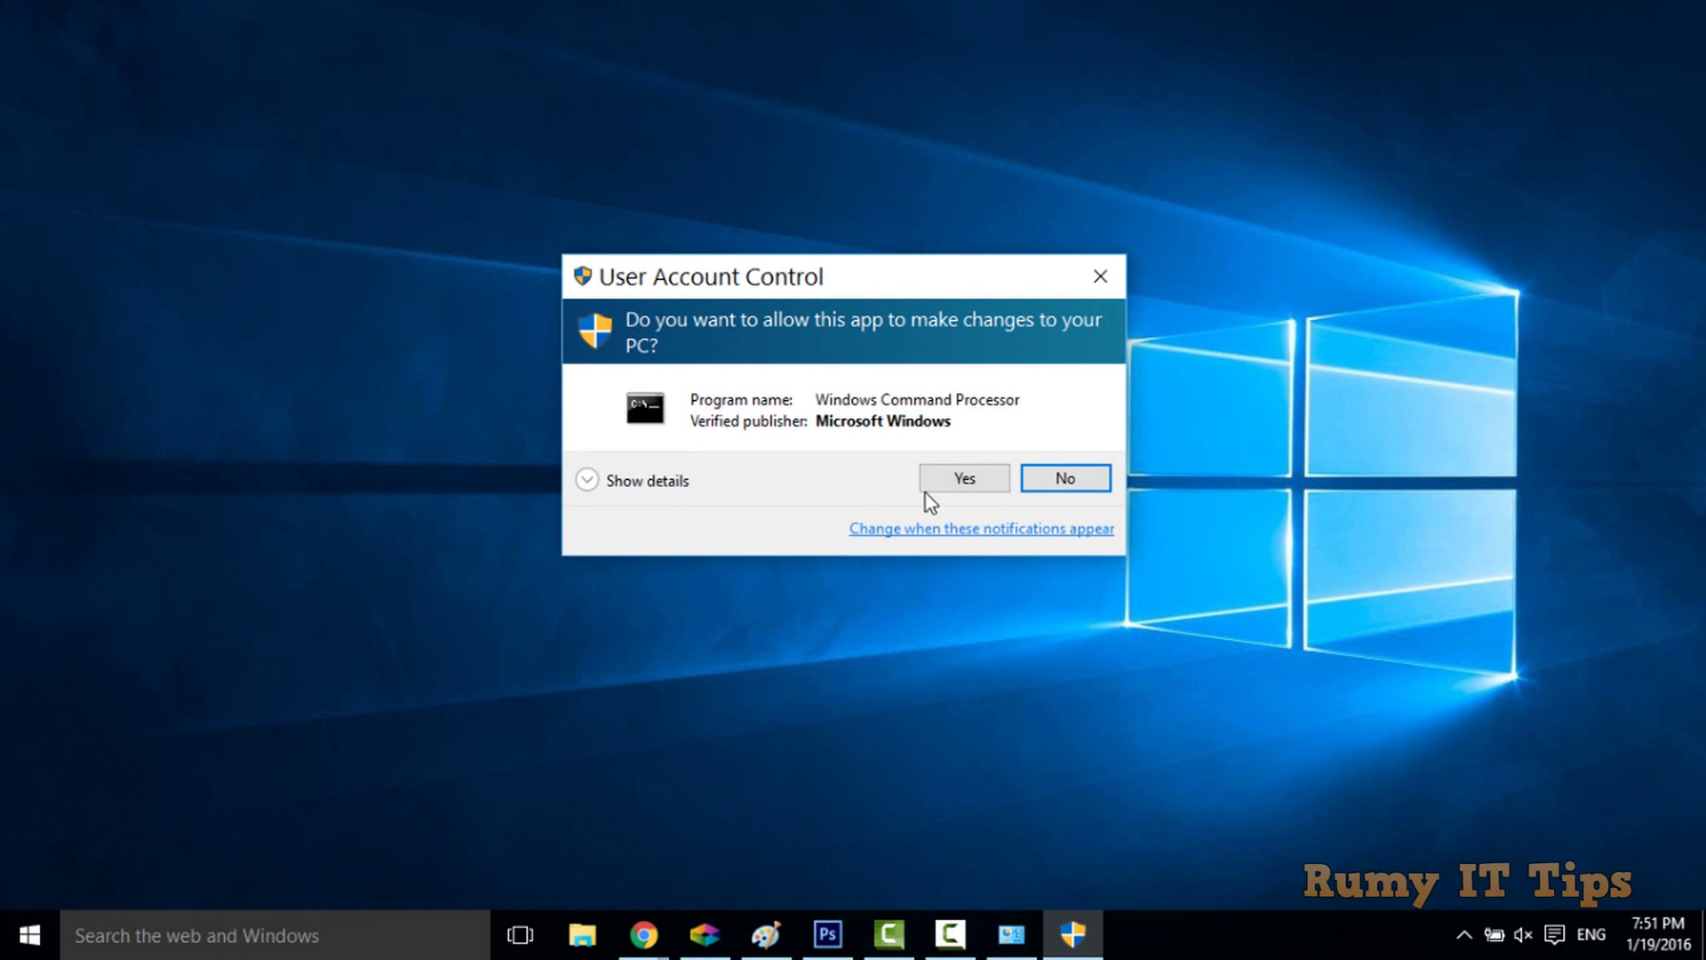
click(955, 484)
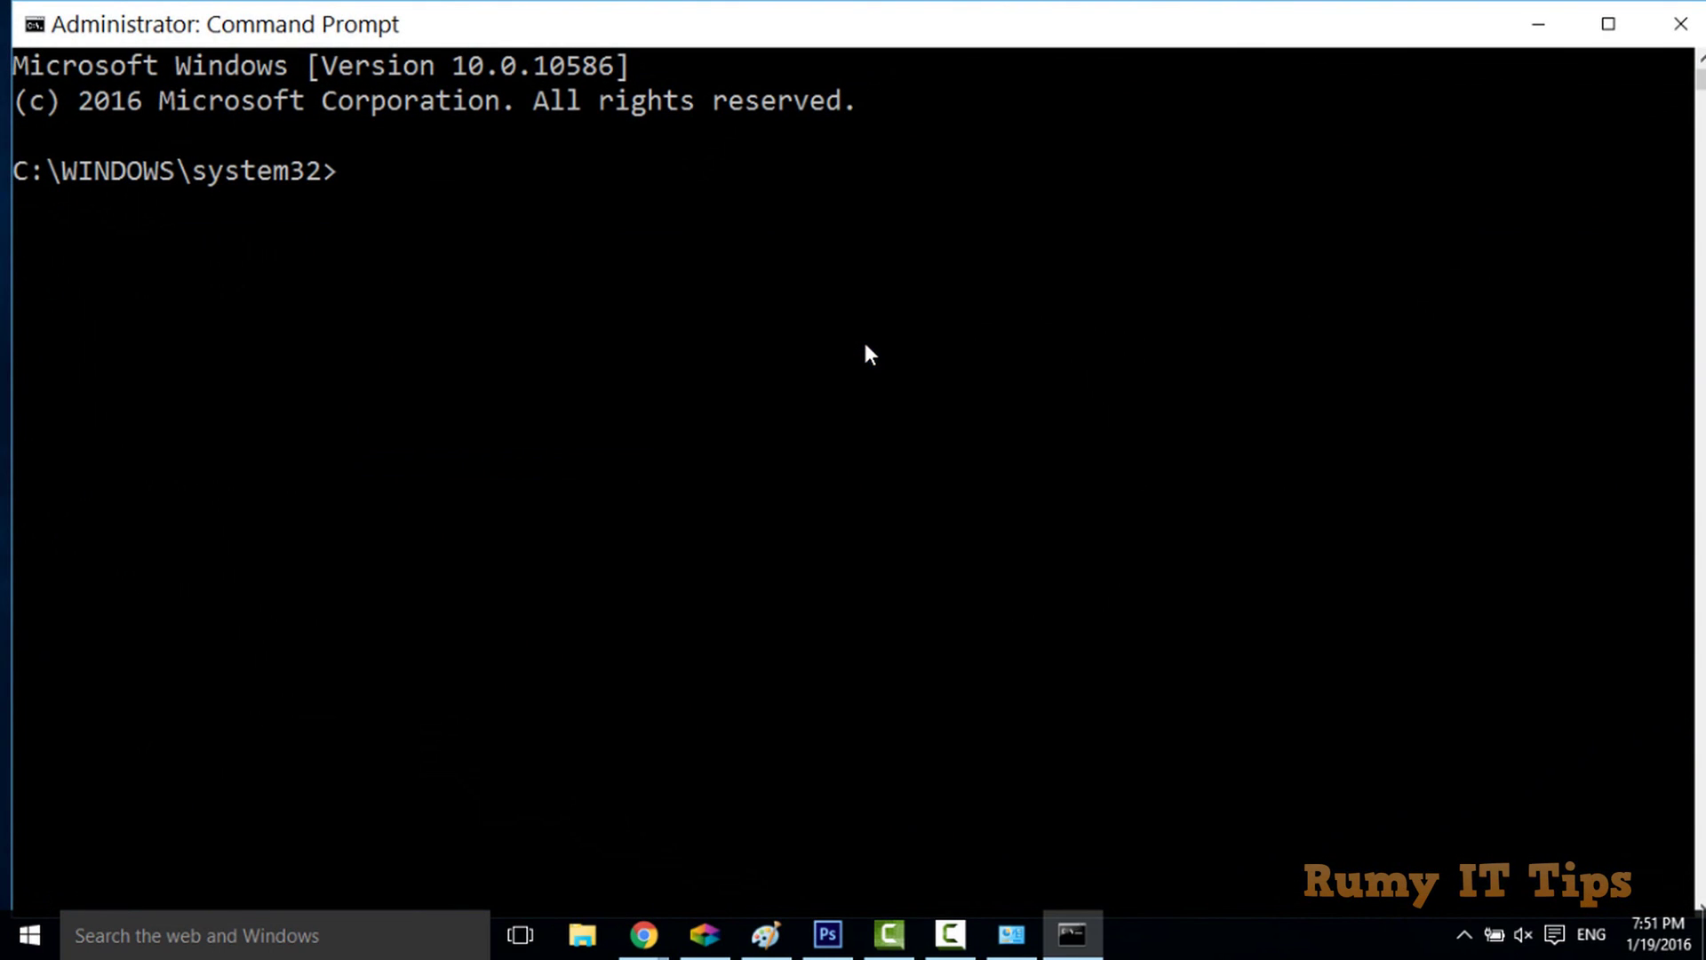
text(manage-bde -status)
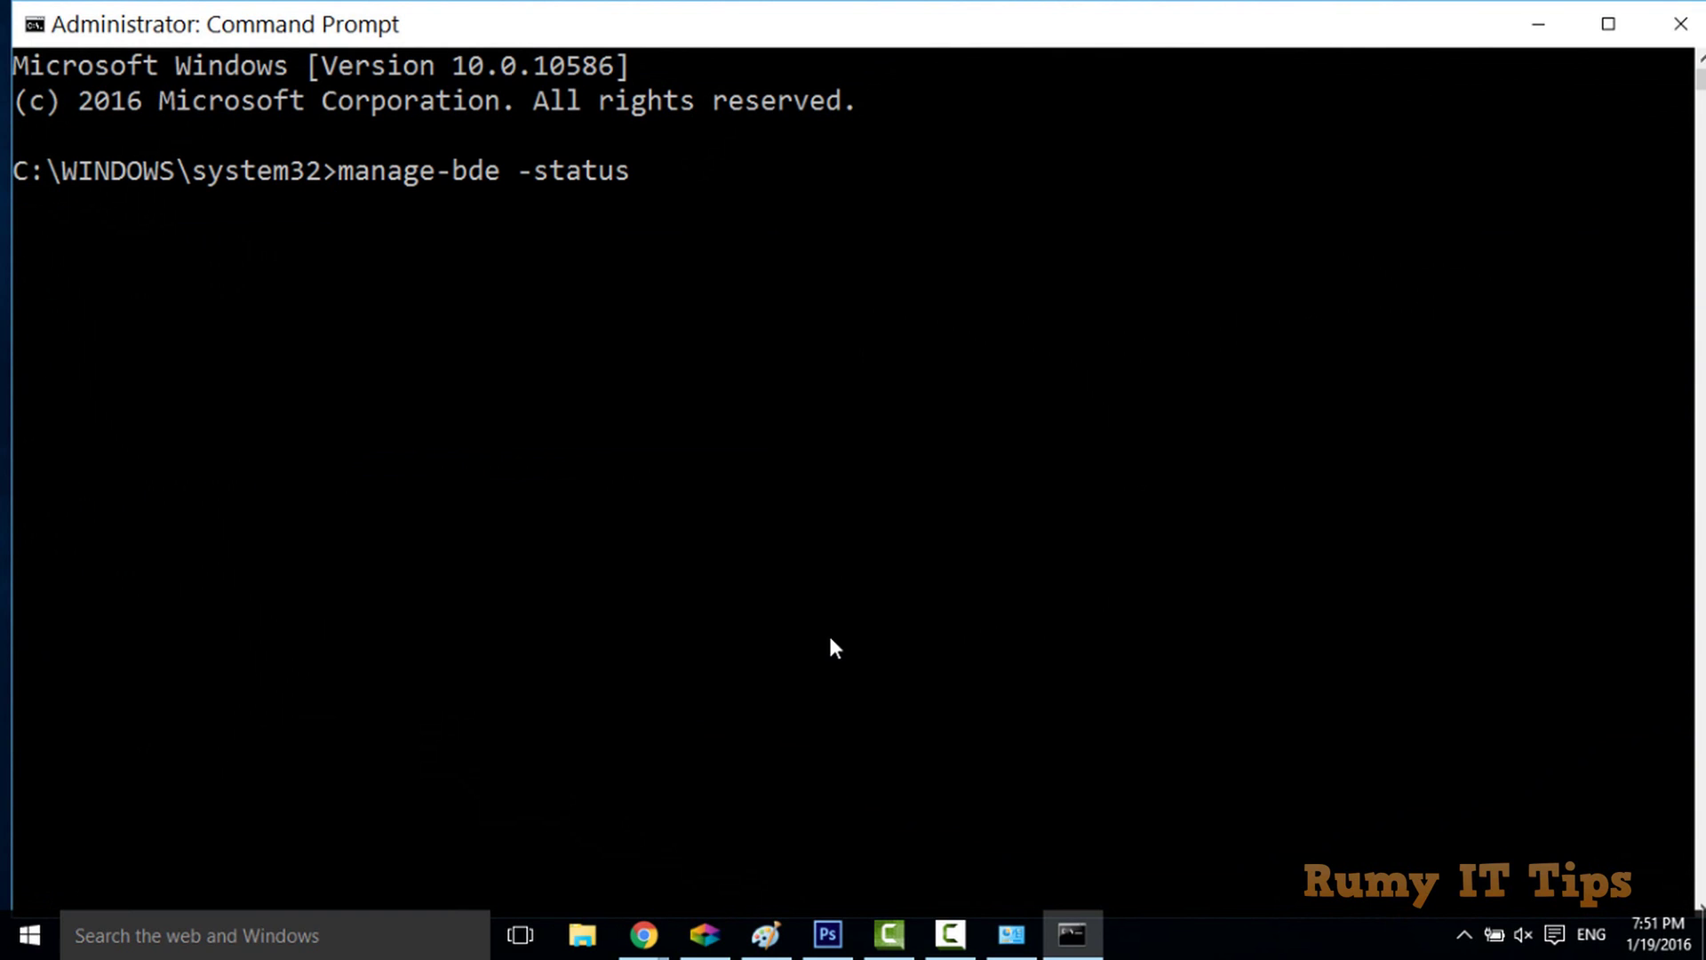
text( D:)
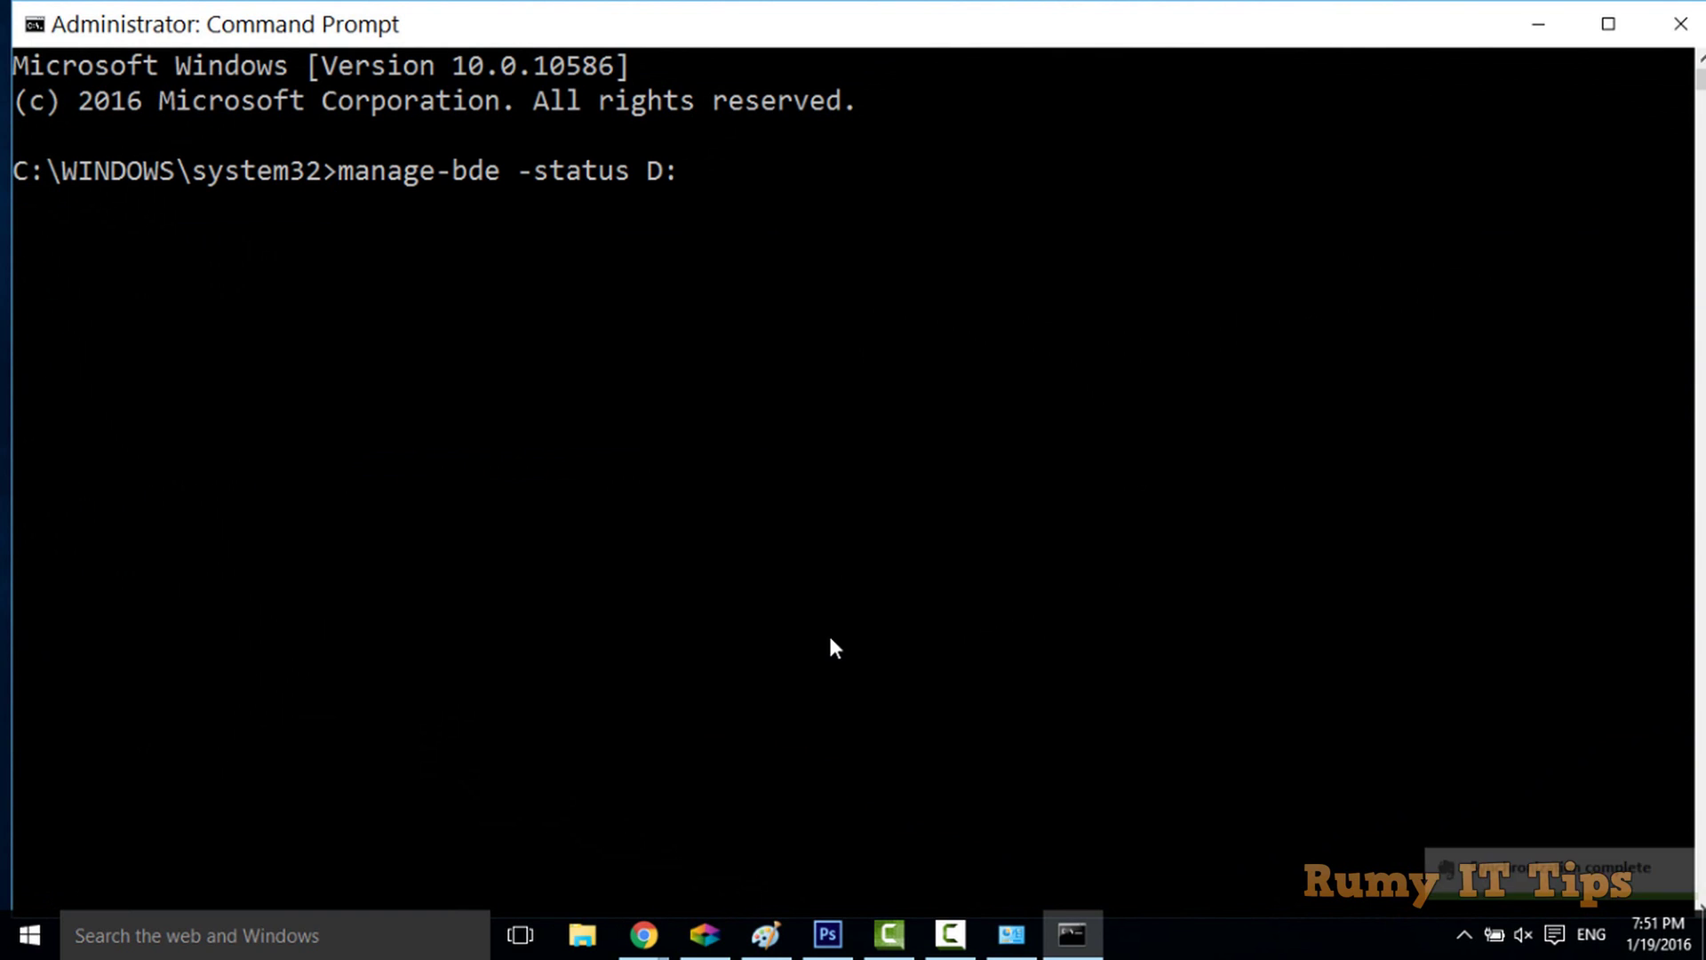
key(Return)
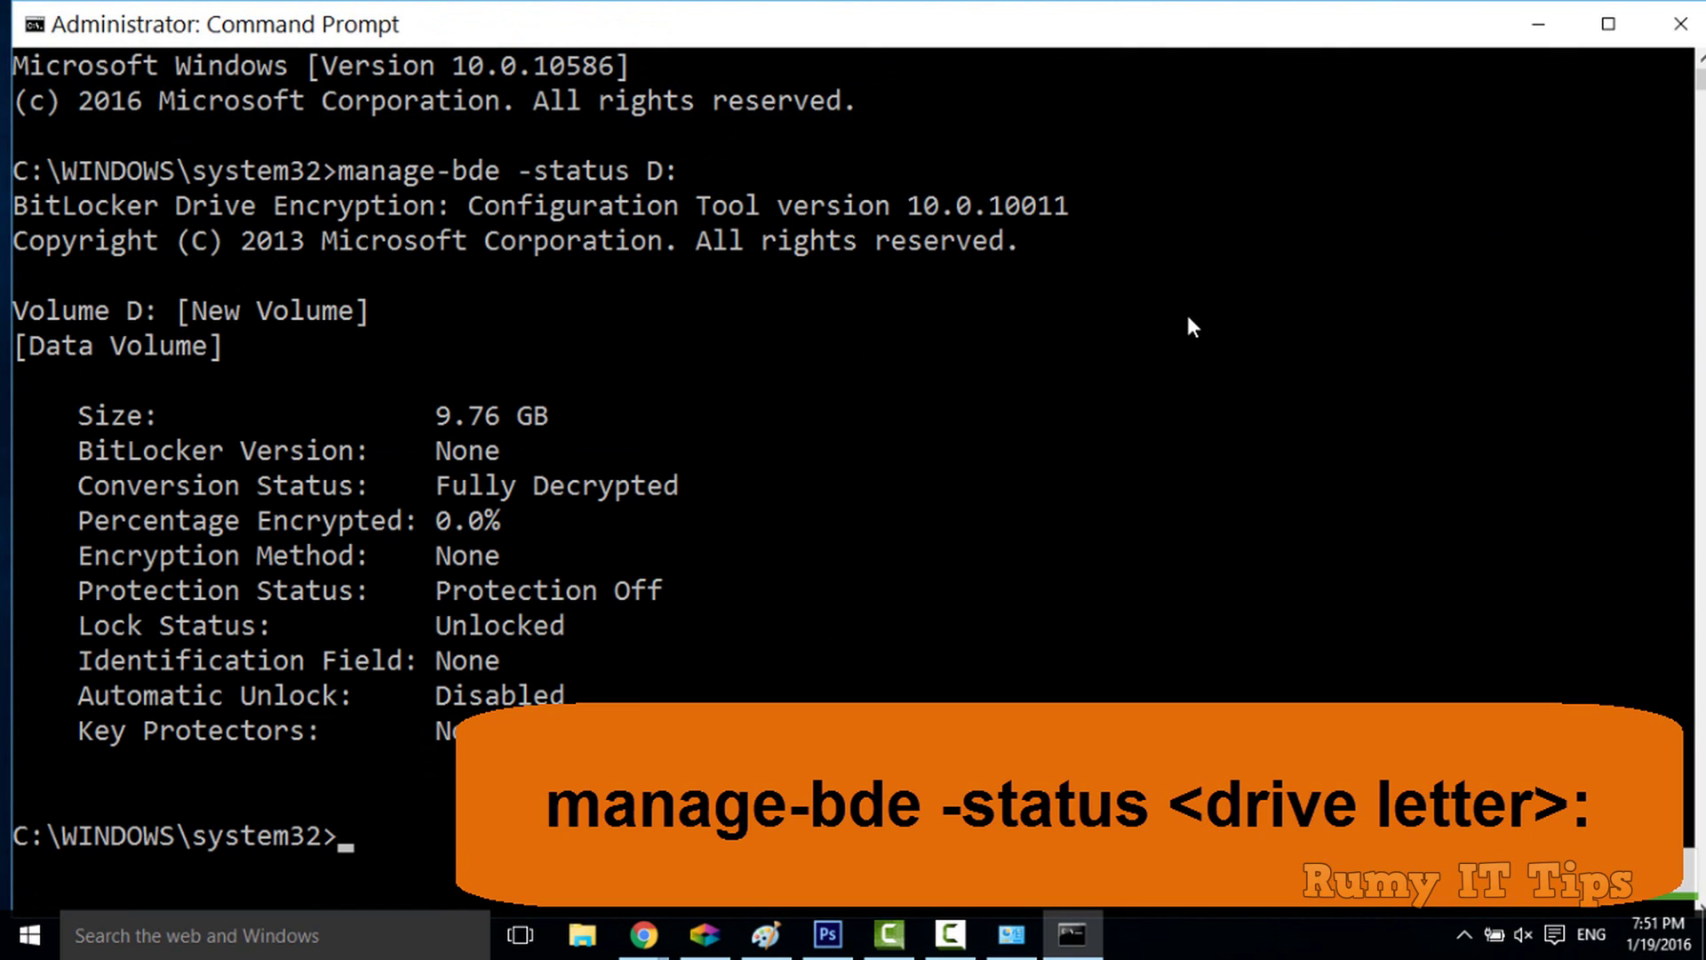
Restore the Command Prompt window and narrow it to the right half of the screen
click(1601, 21)
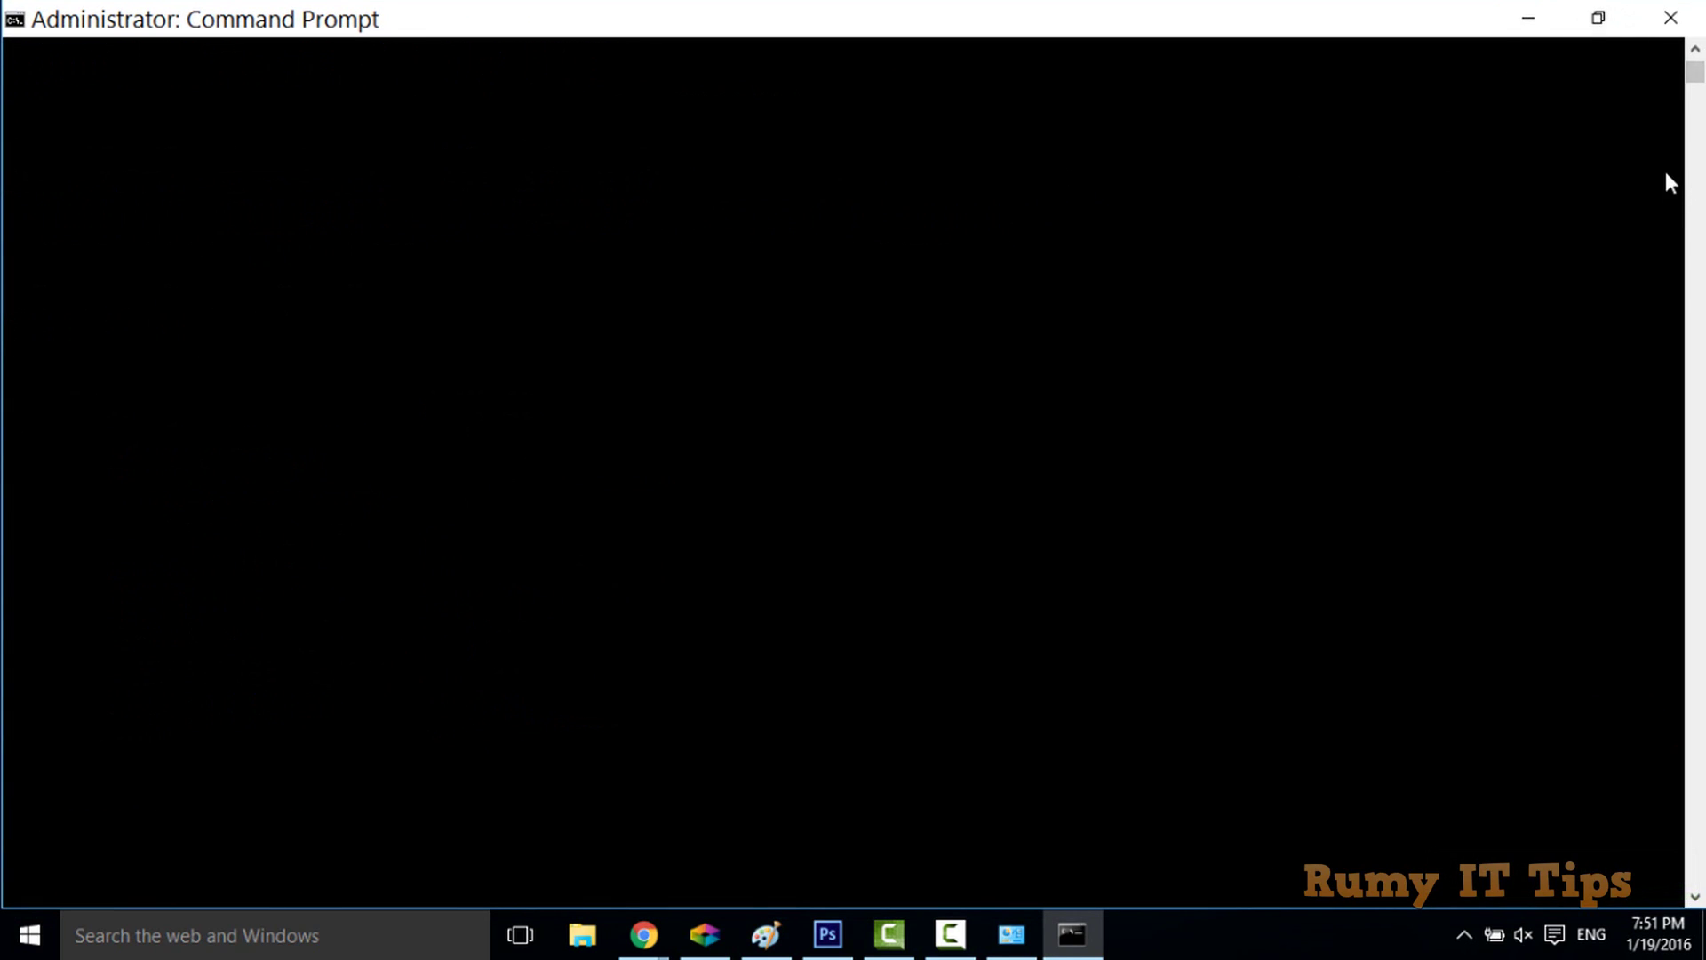
drag(1695, 71, 1696, 68)
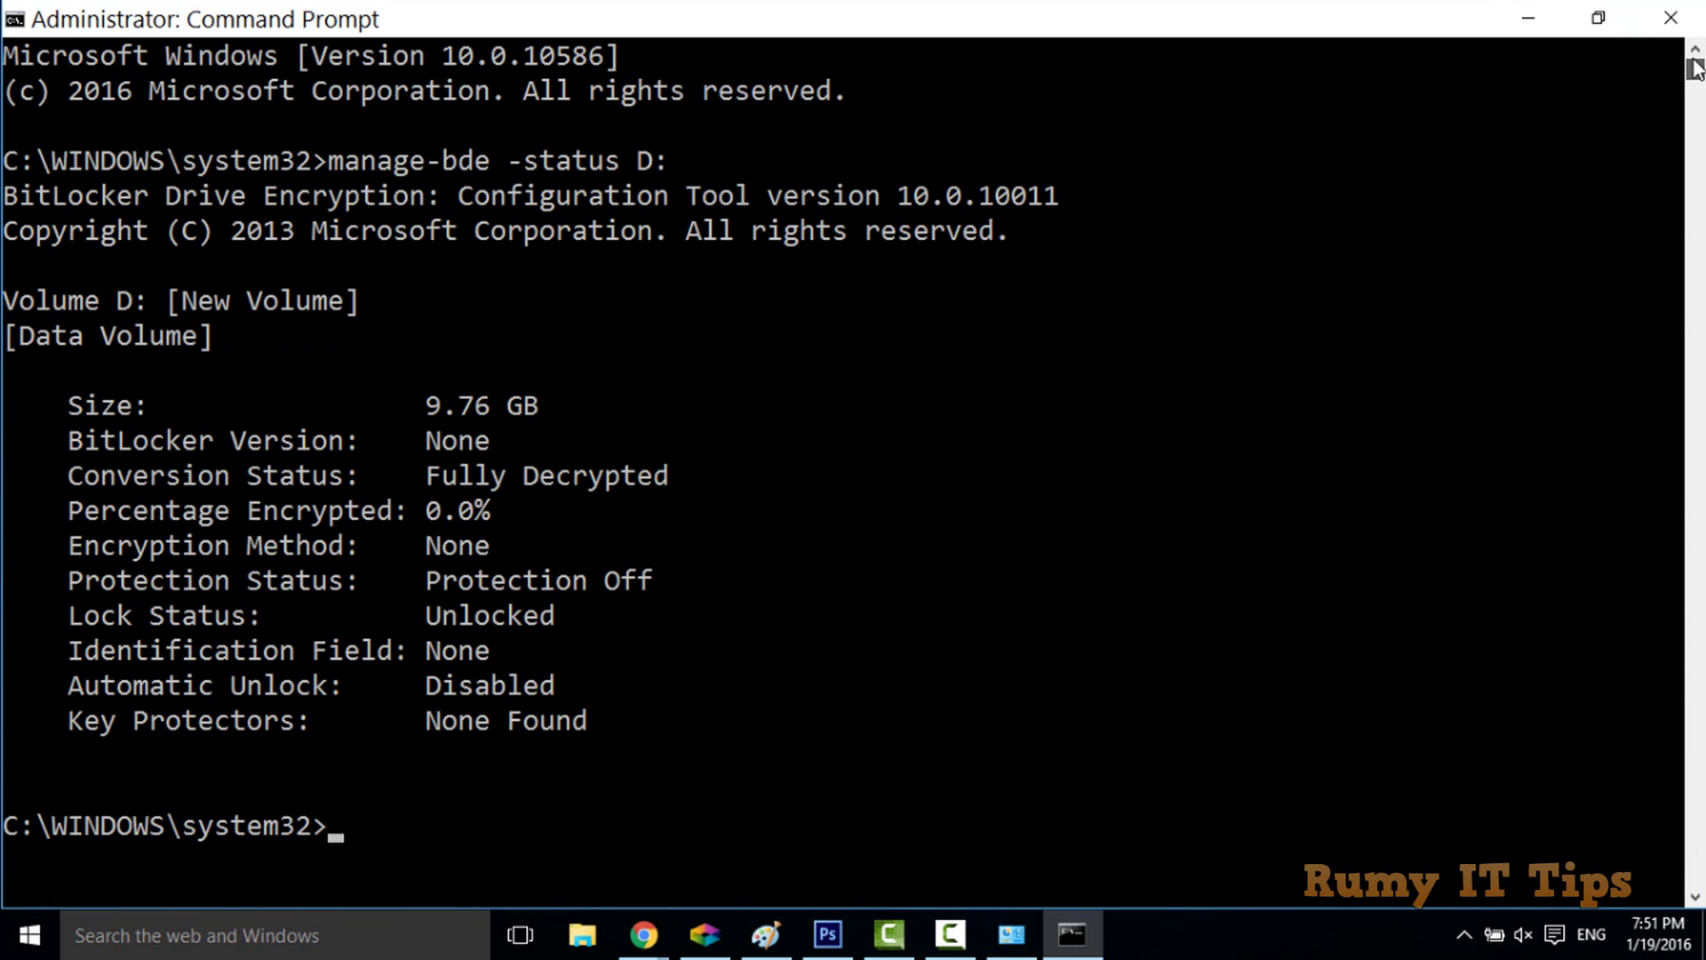
double_click(1450, 27)
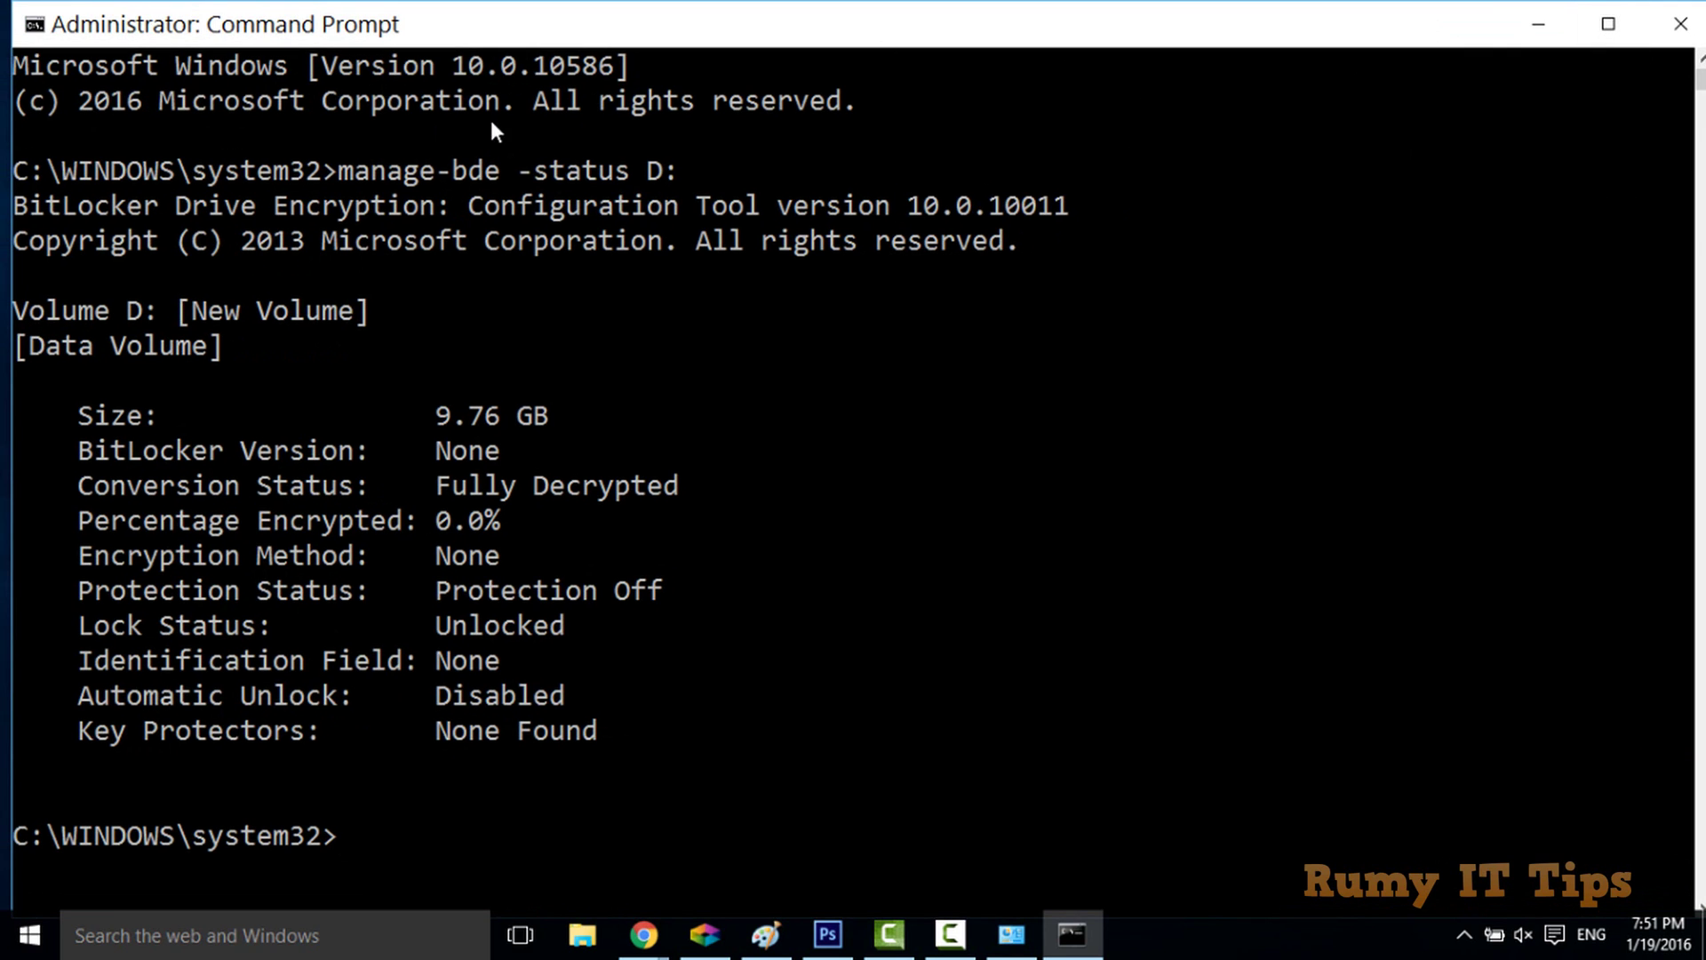
drag(6, 201, 775, 213)
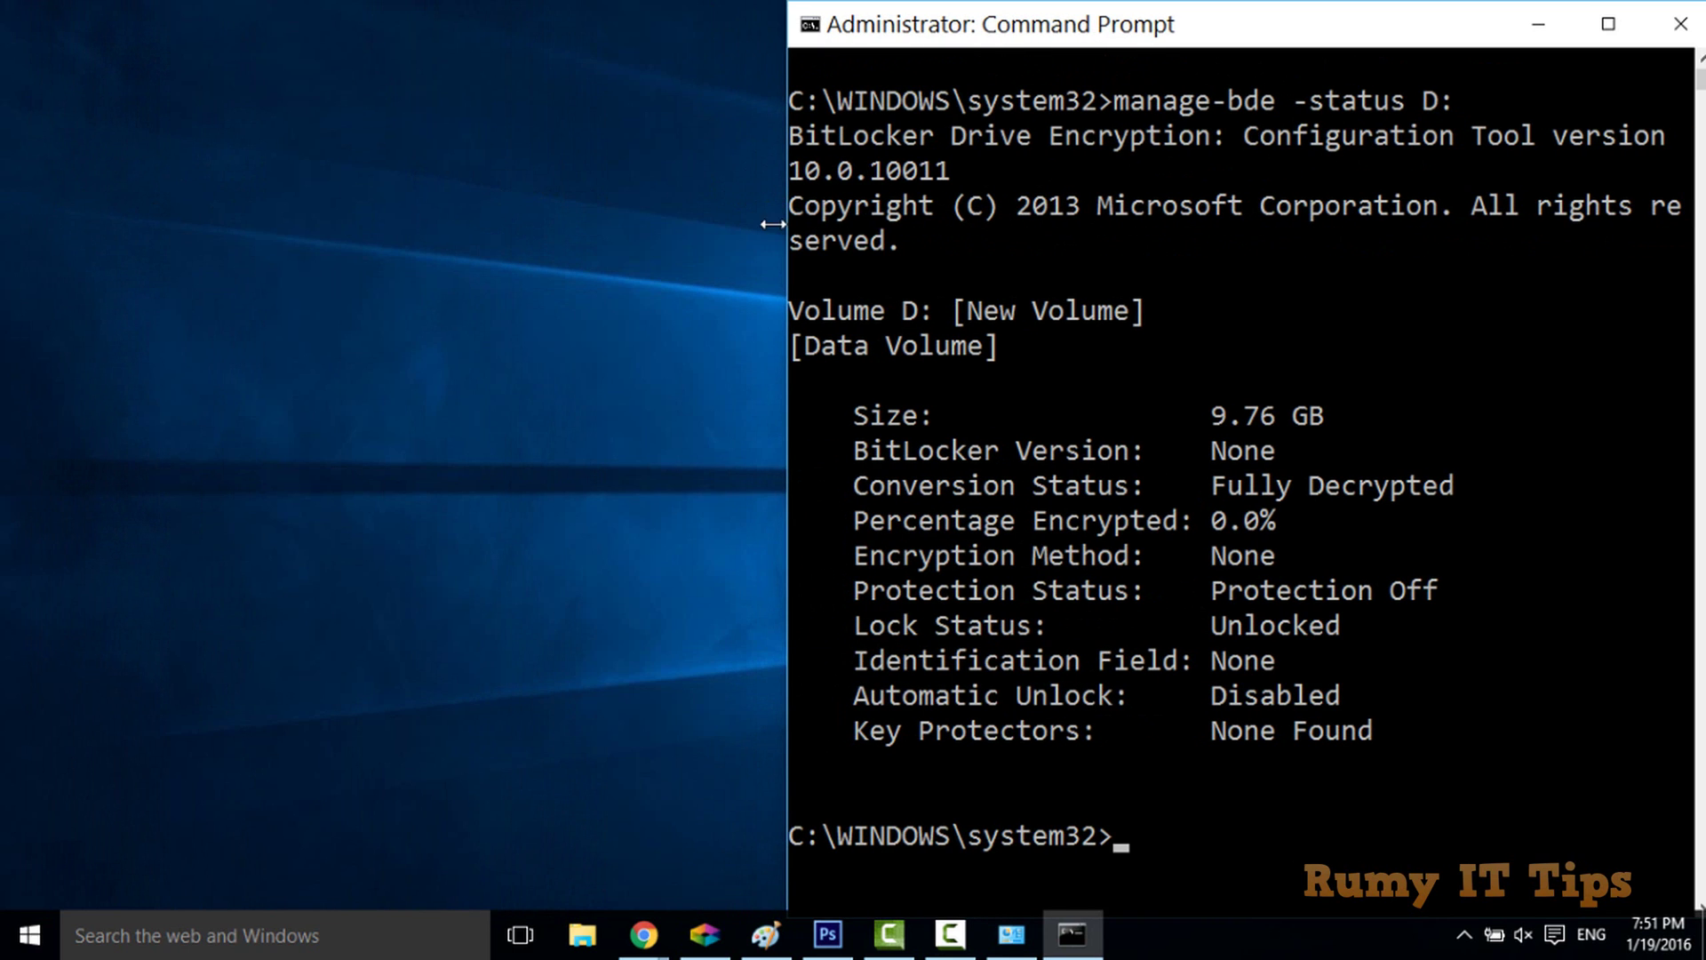
click(1012, 934)
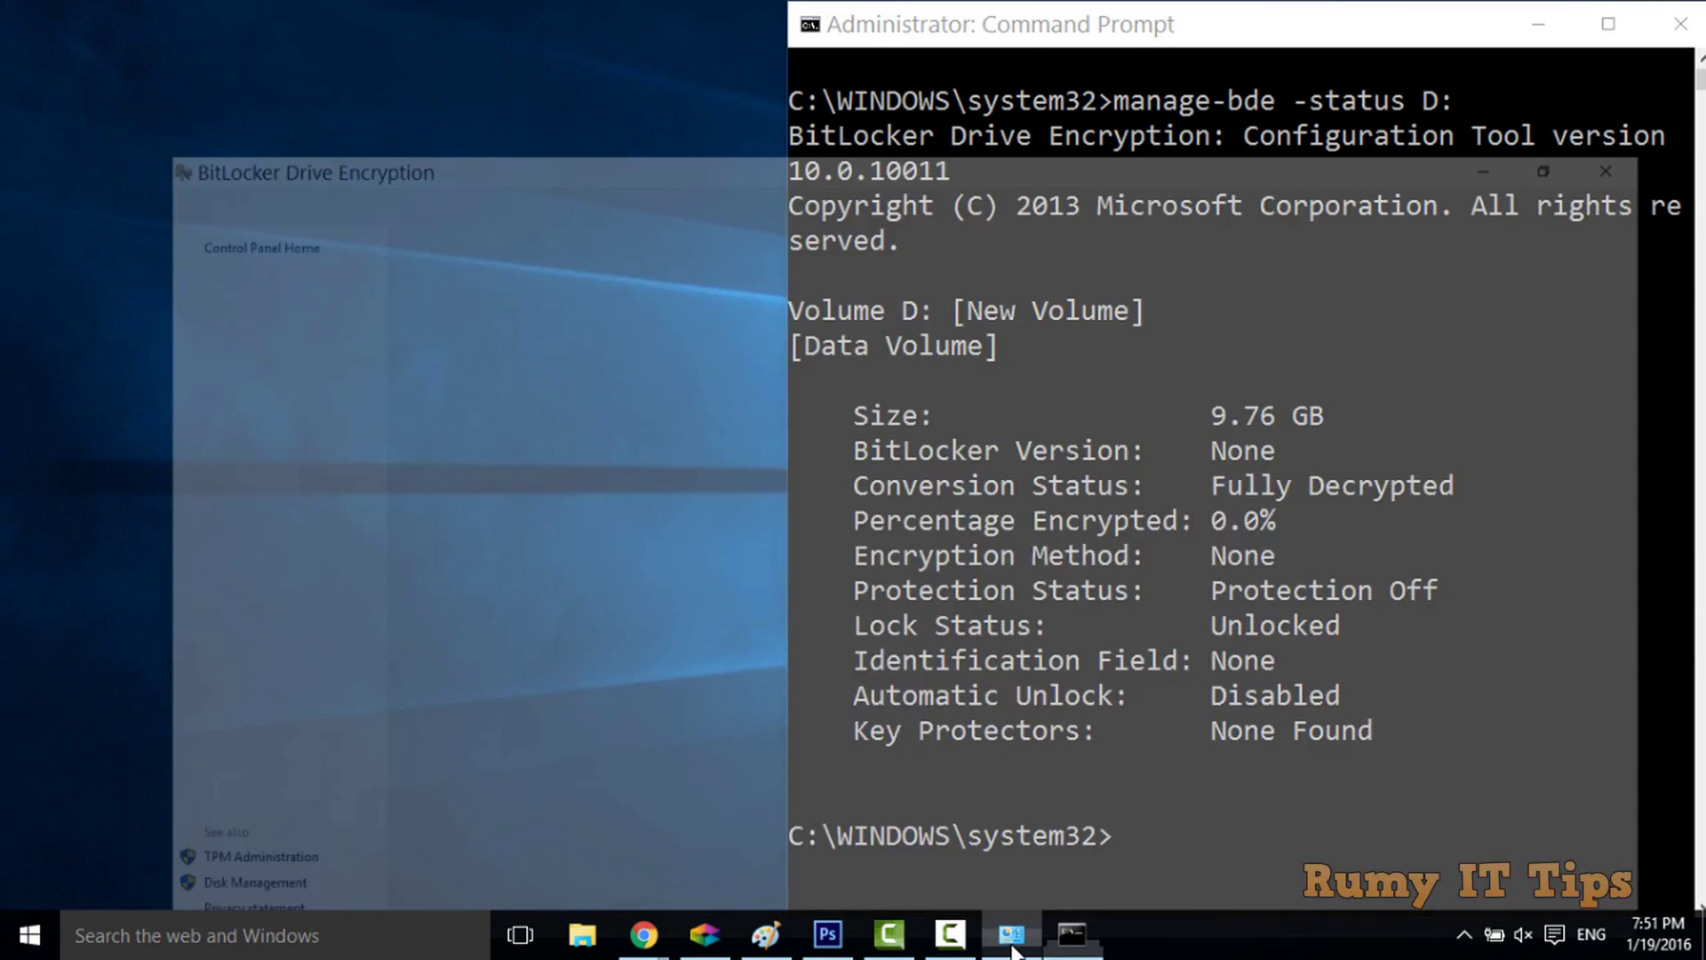
Restore the BitLocker Control Panel window and move it to the left side
click(1598, 16)
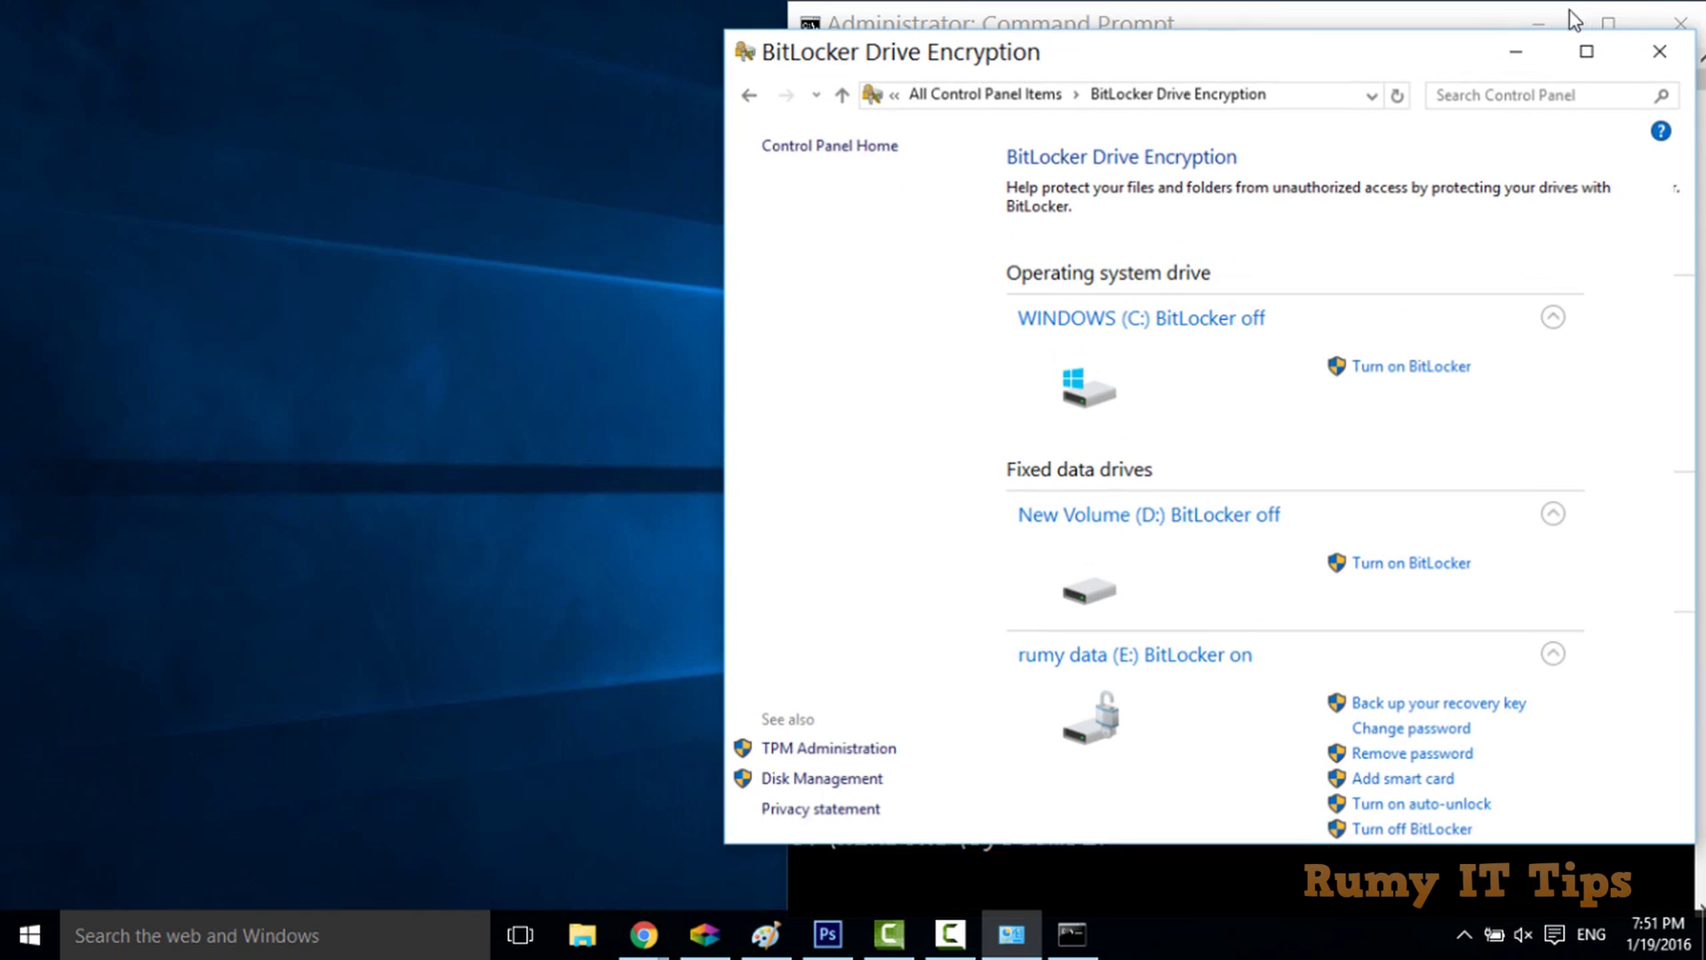
drag(1283, 67, 354, 27)
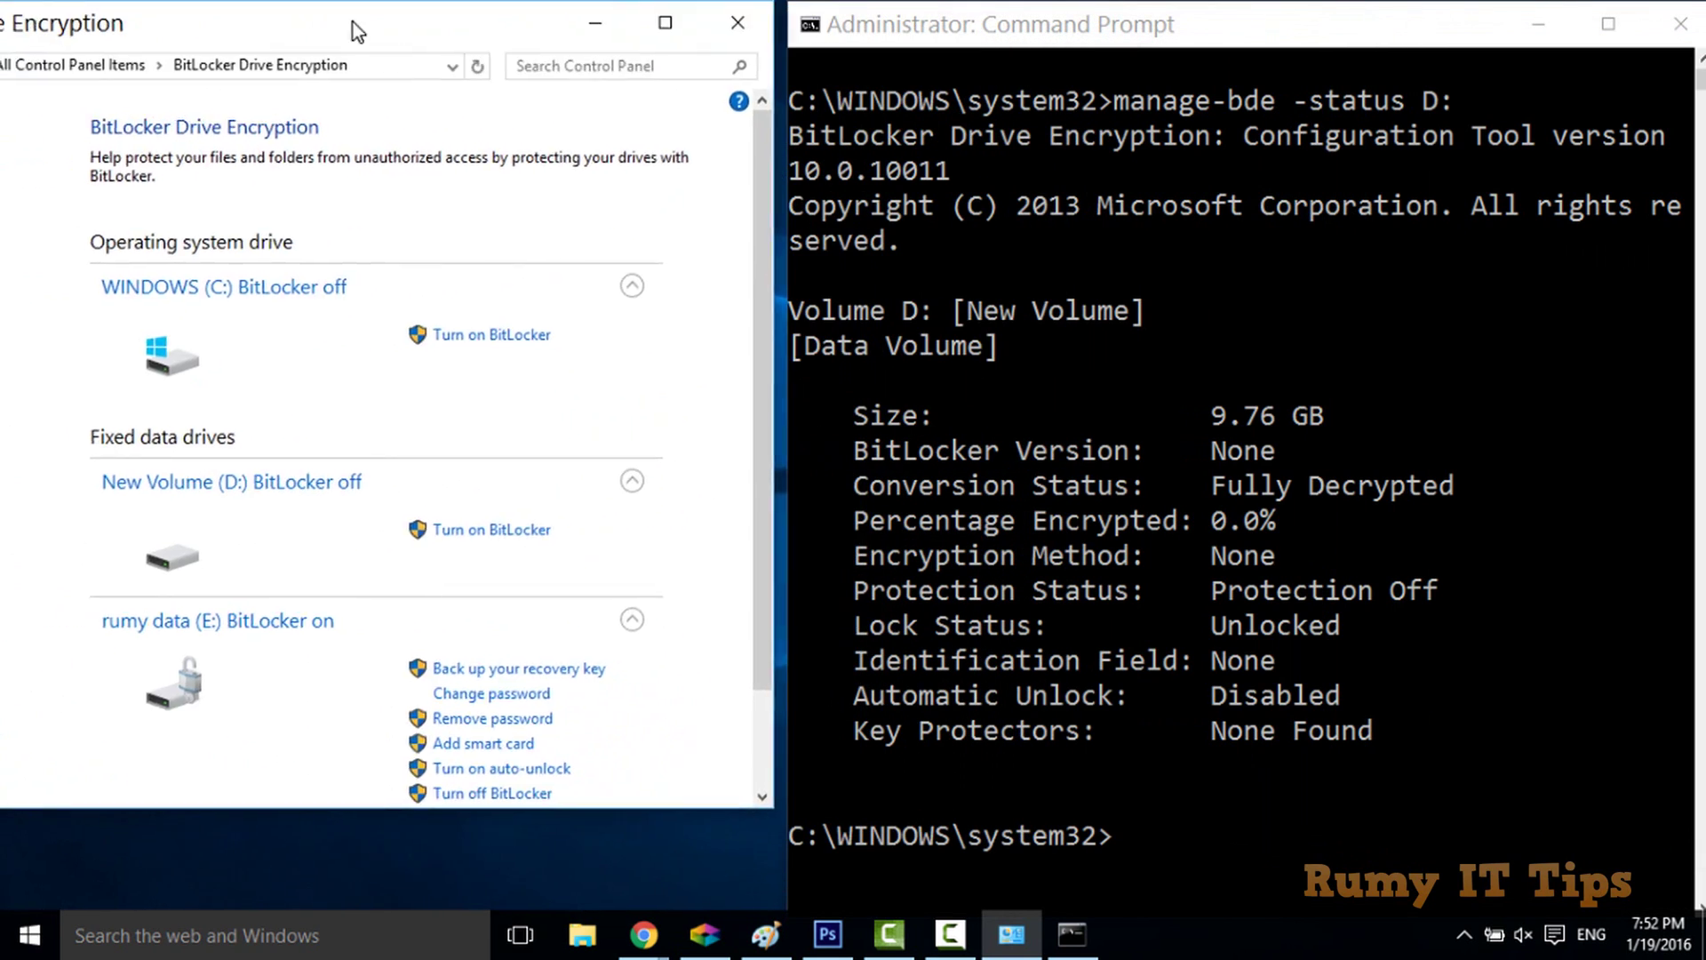
click(932, 21)
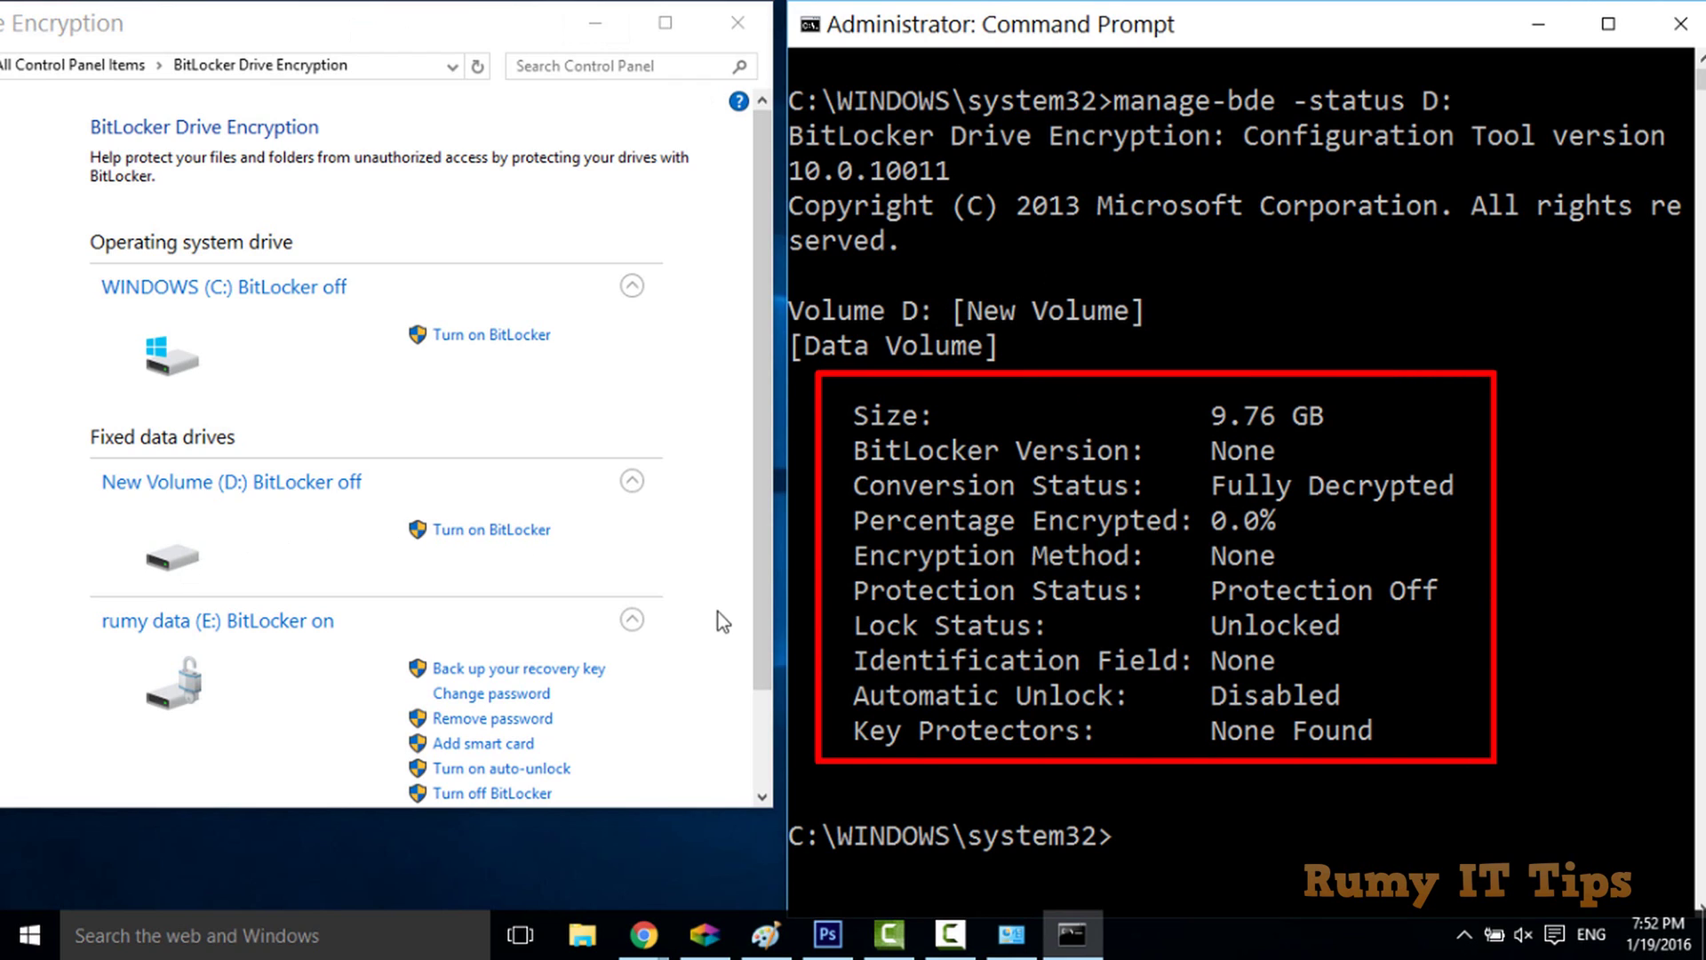
Mark the Fully Decrypted, Protection Off, Unlocked and Disabled values and the manage-bde command
drag(1457, 484, 1394, 485)
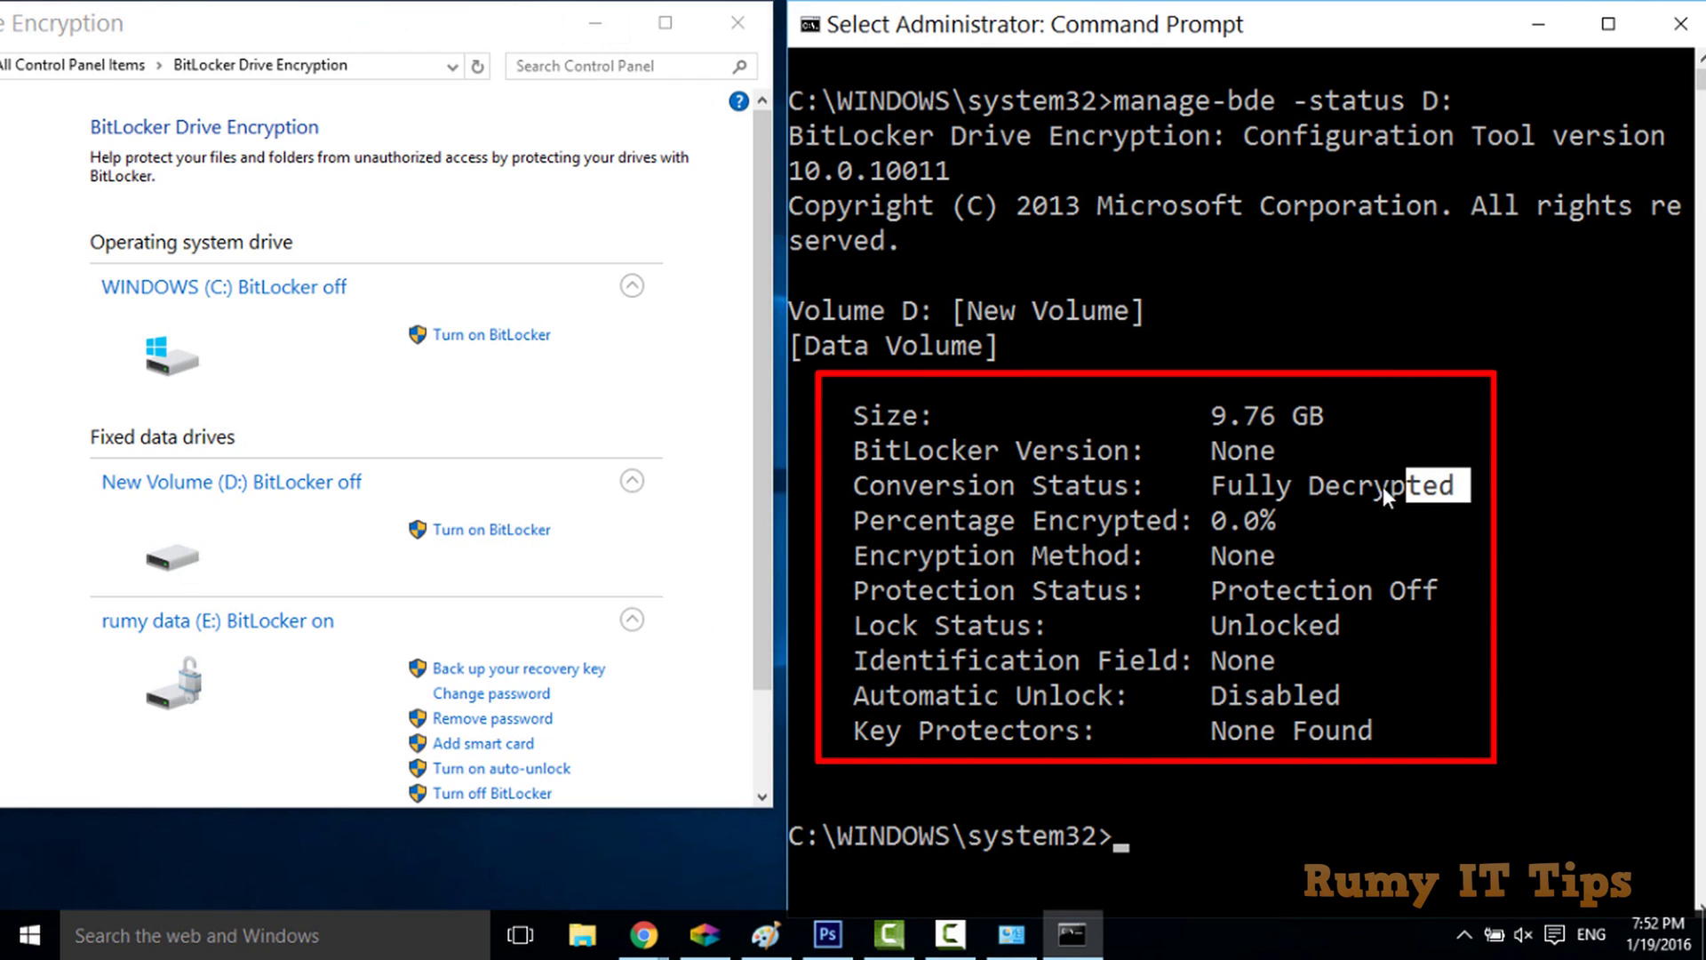
drag(1260, 490, 1212, 489)
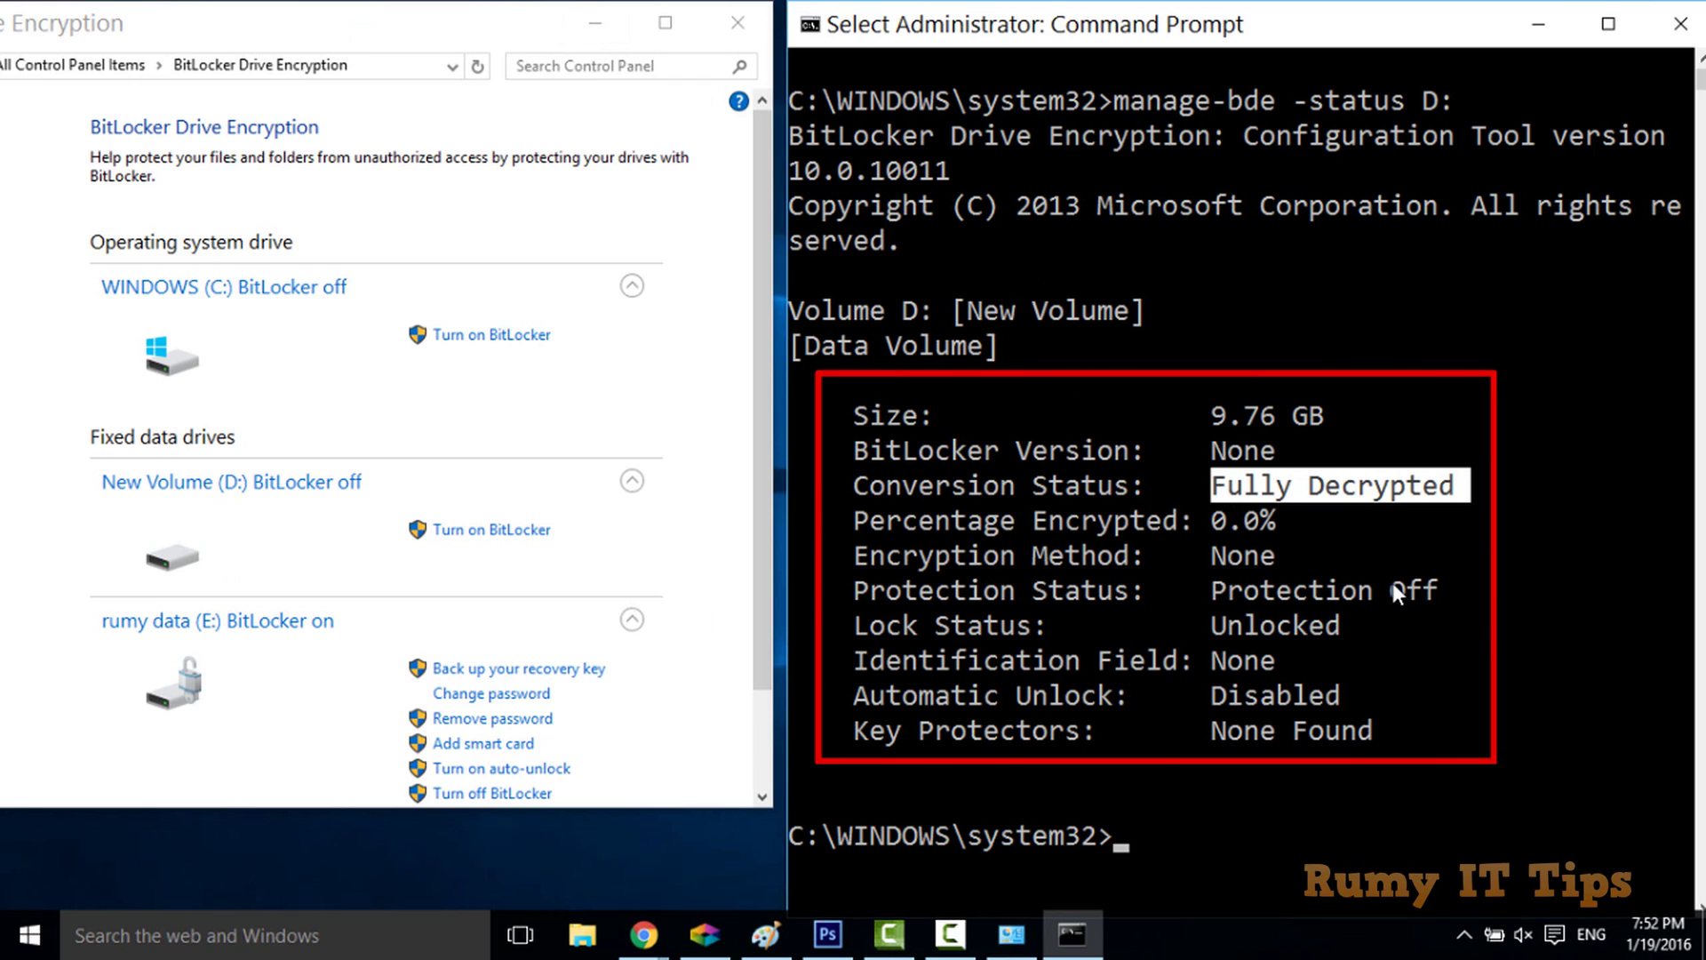
drag(1435, 587, 1213, 593)
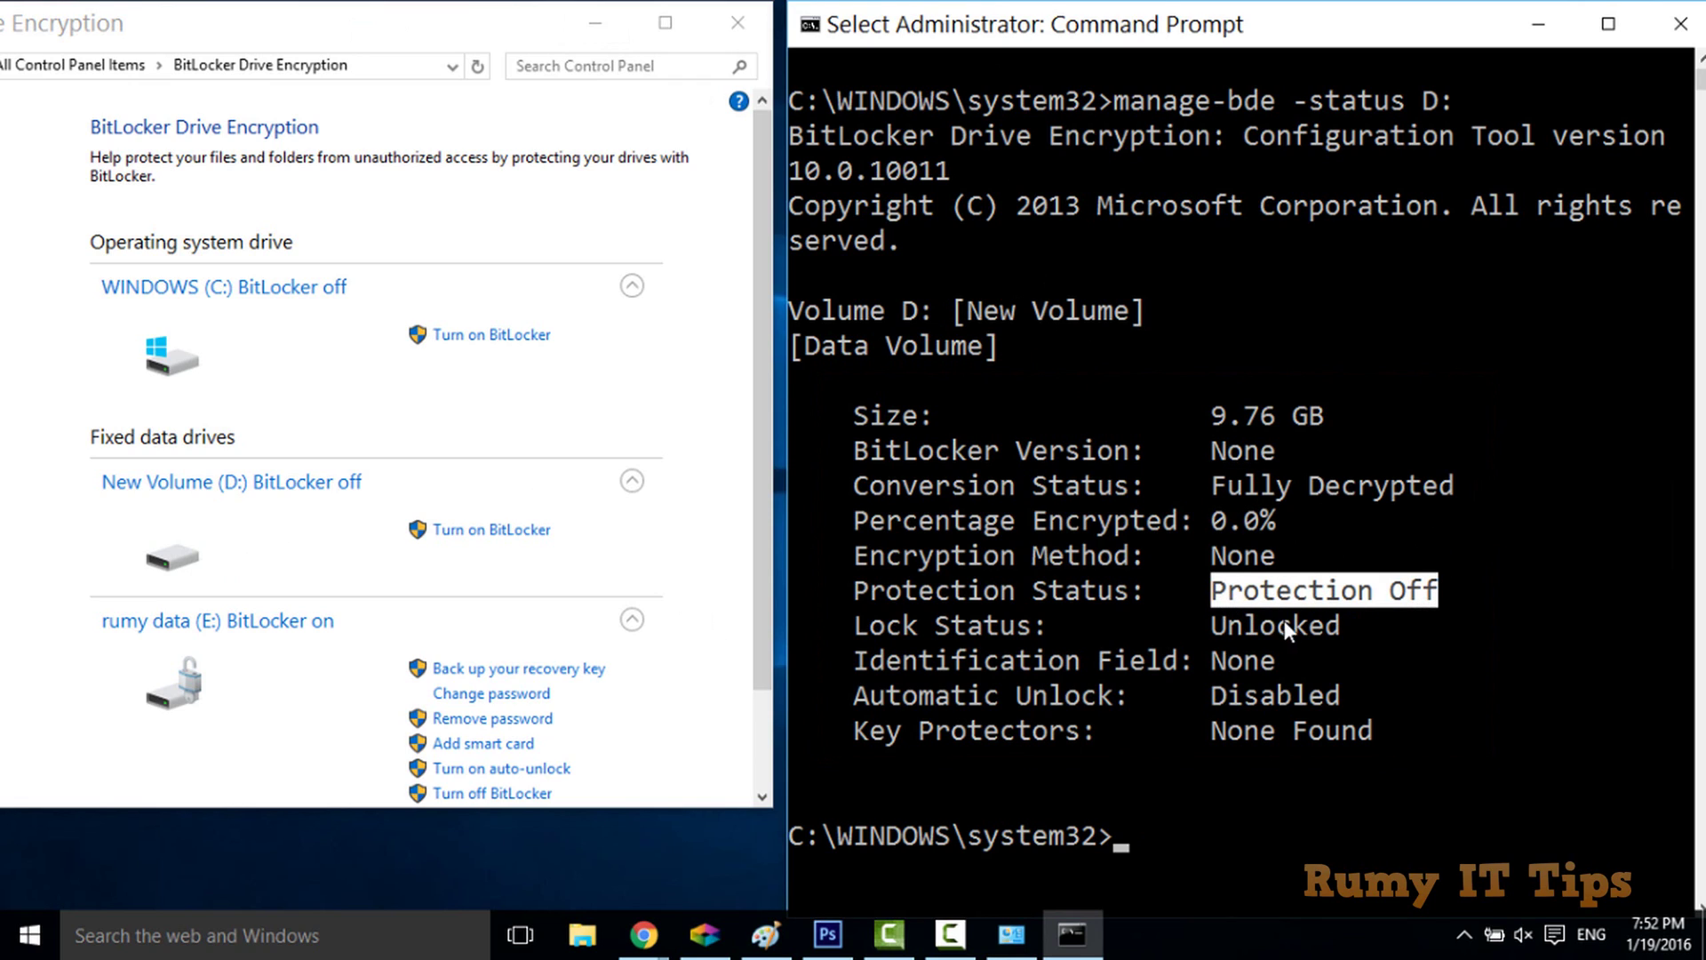
drag(1342, 619, 1198, 626)
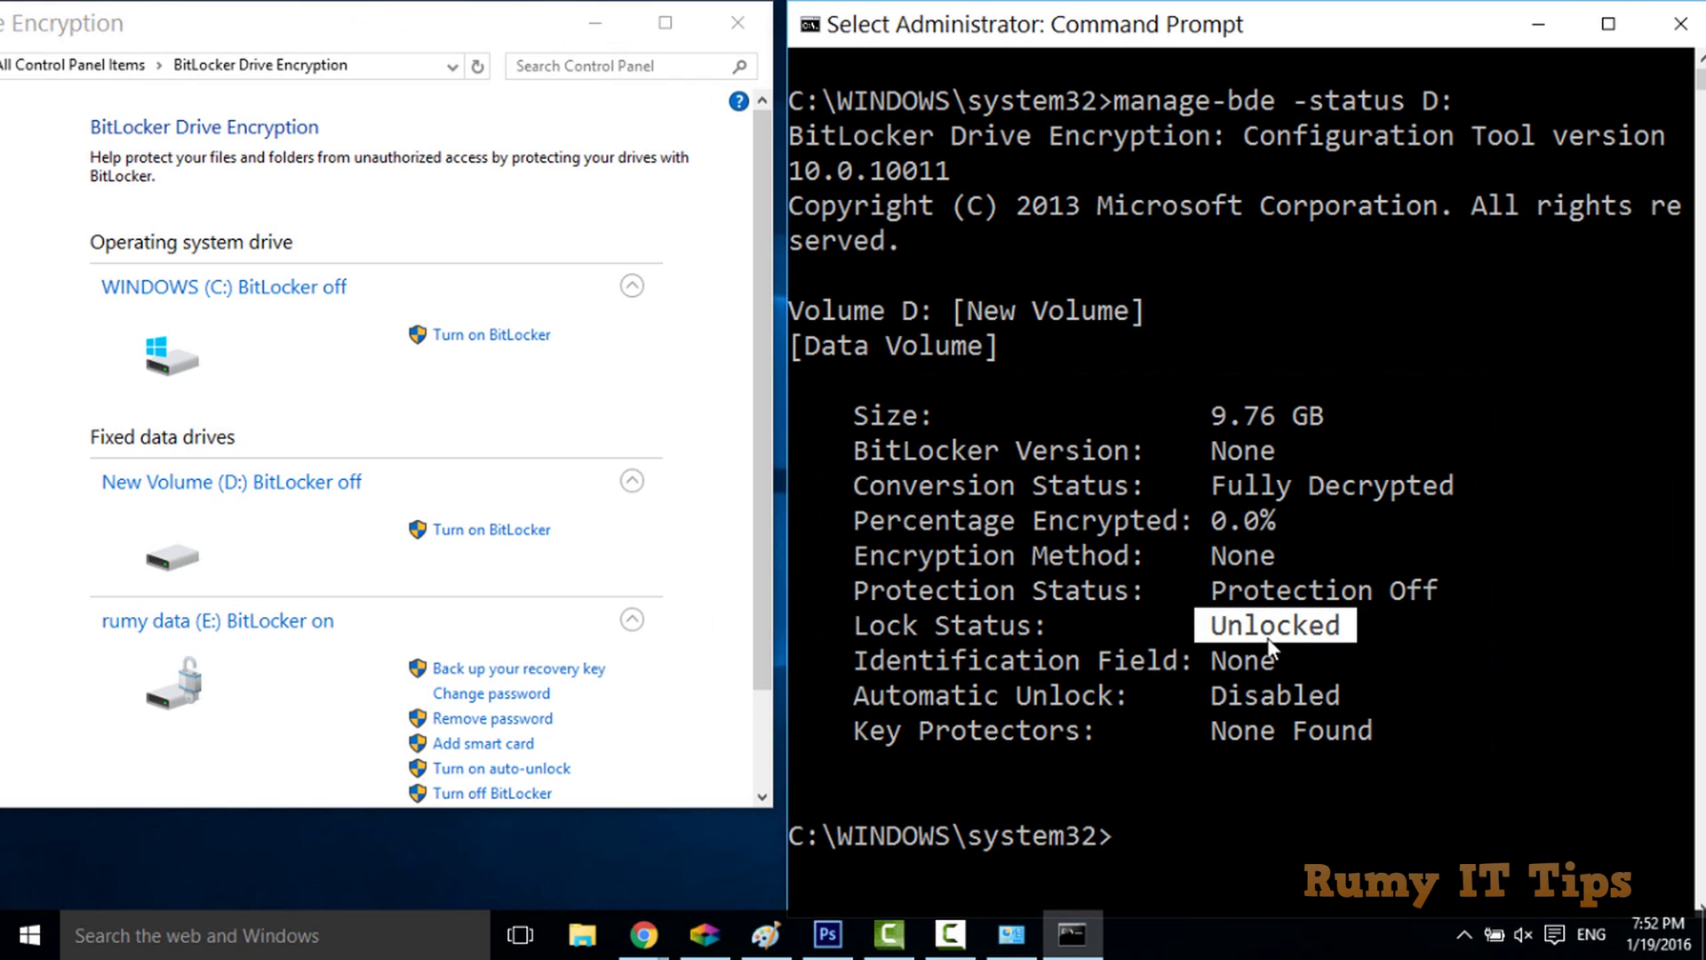
drag(1341, 690, 1225, 707)
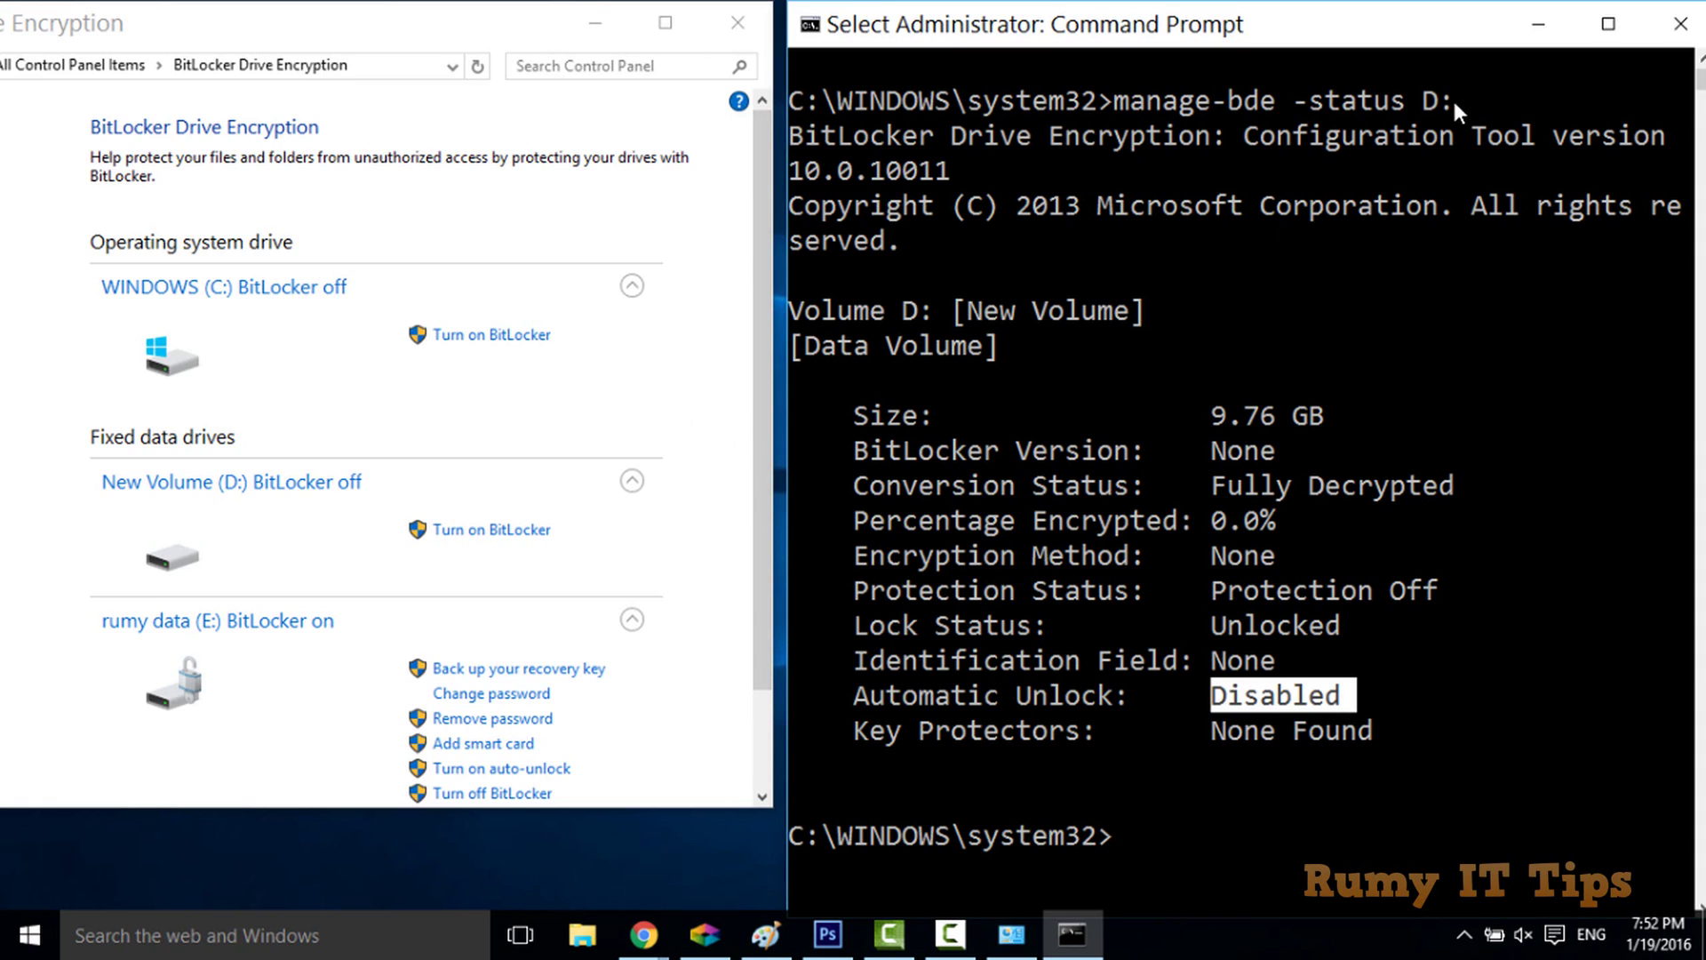
drag(1452, 102, 1371, 113)
drag(1207, 113, 1116, 110)
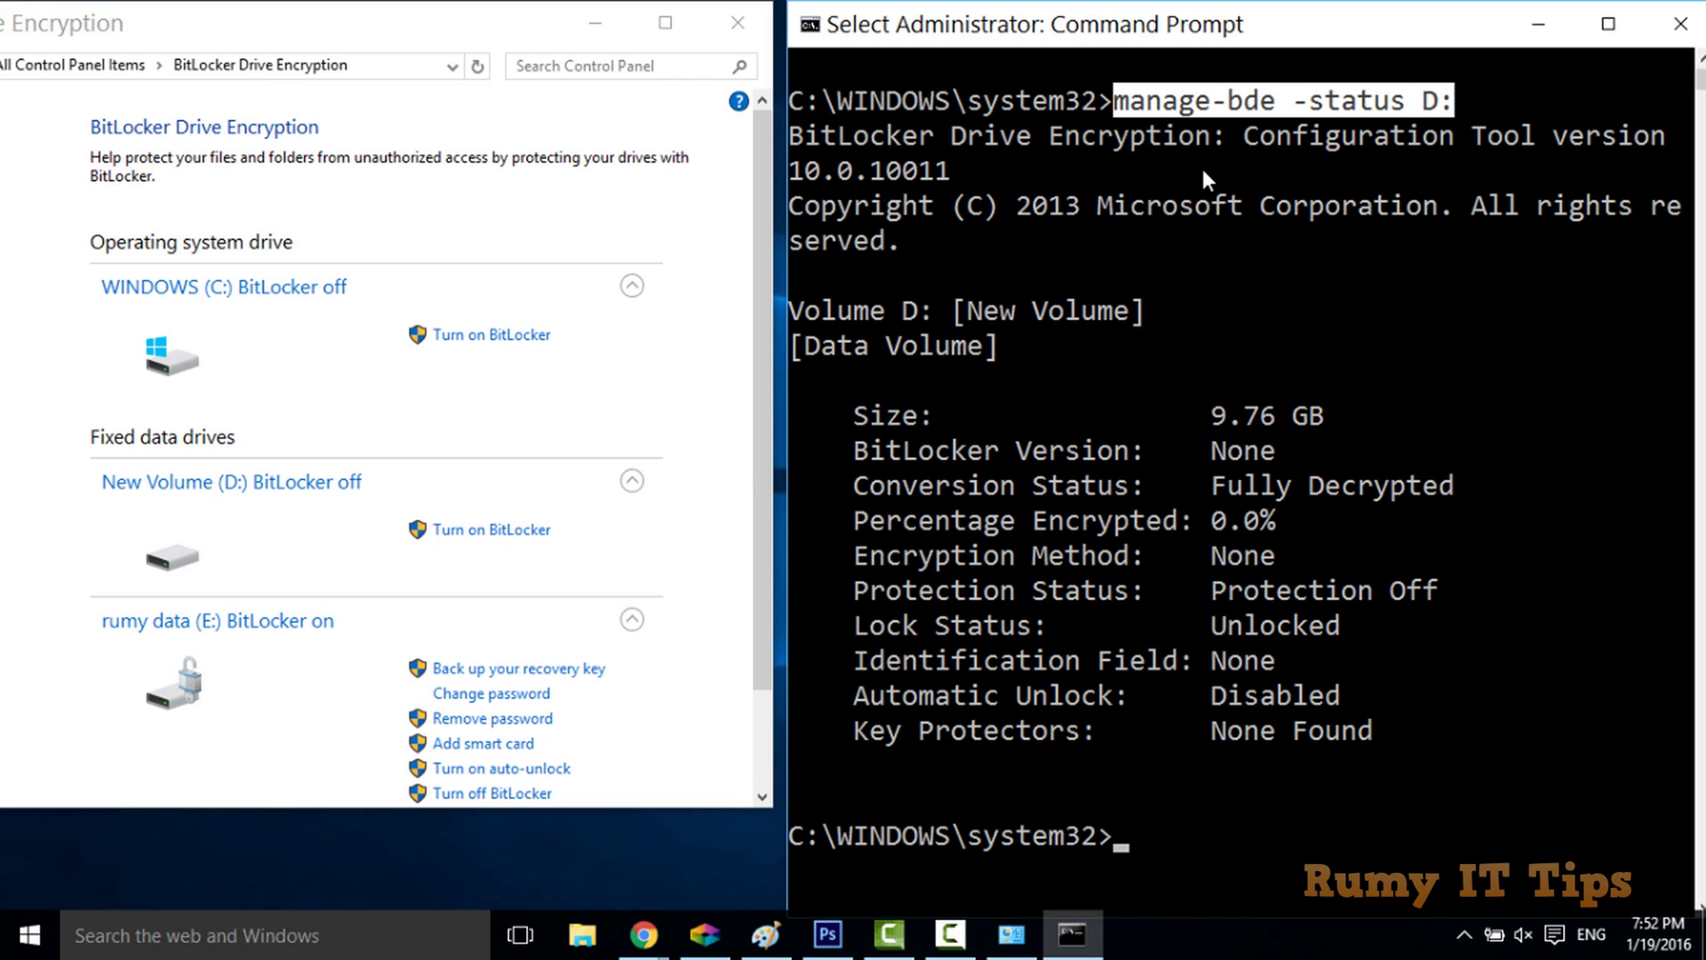
click(458, 18)
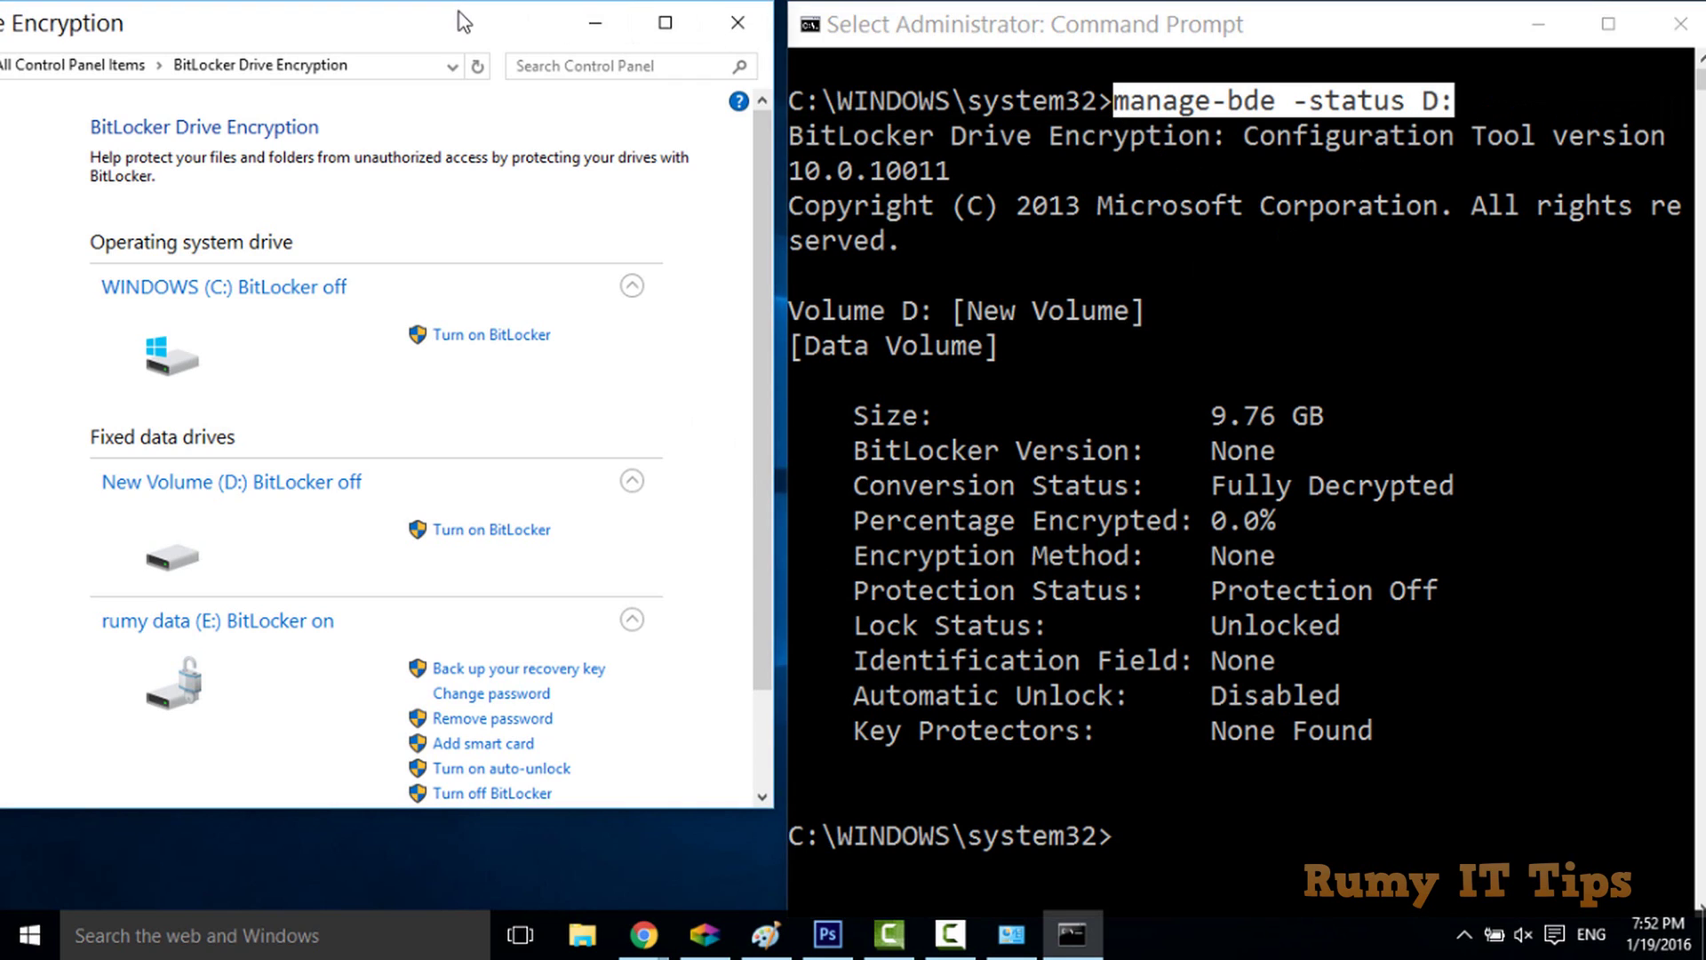
Turn on BitLocker for D: with an unlock password entered and confirmed
click(482, 531)
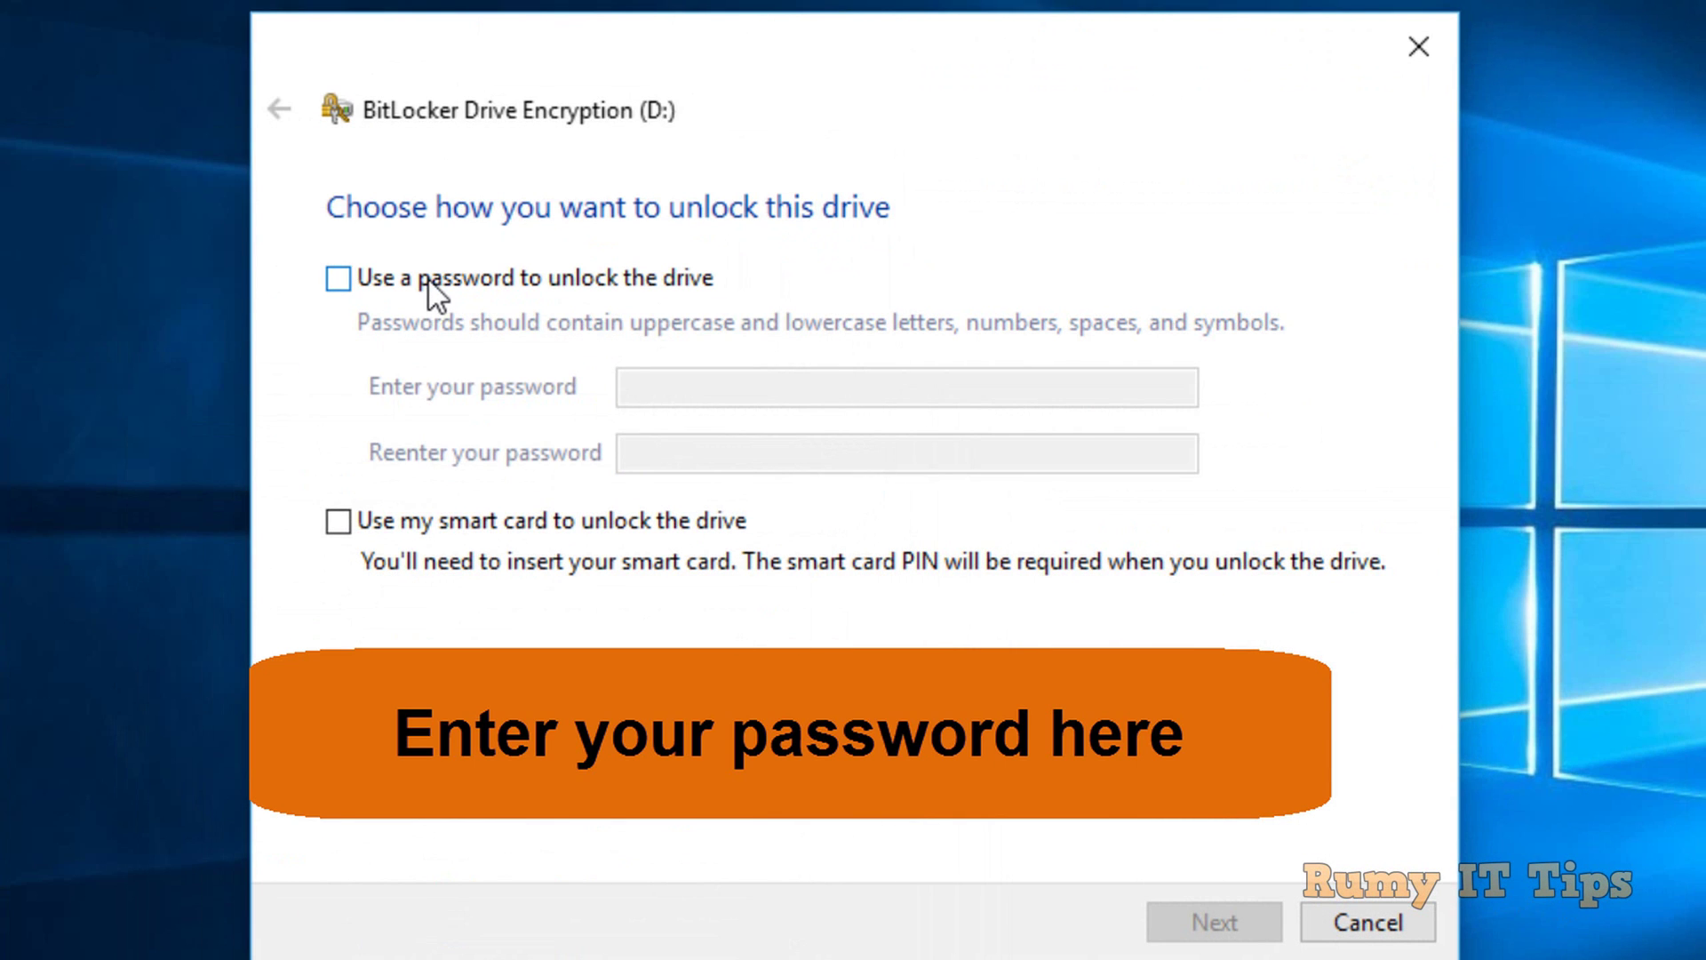
click(429, 280)
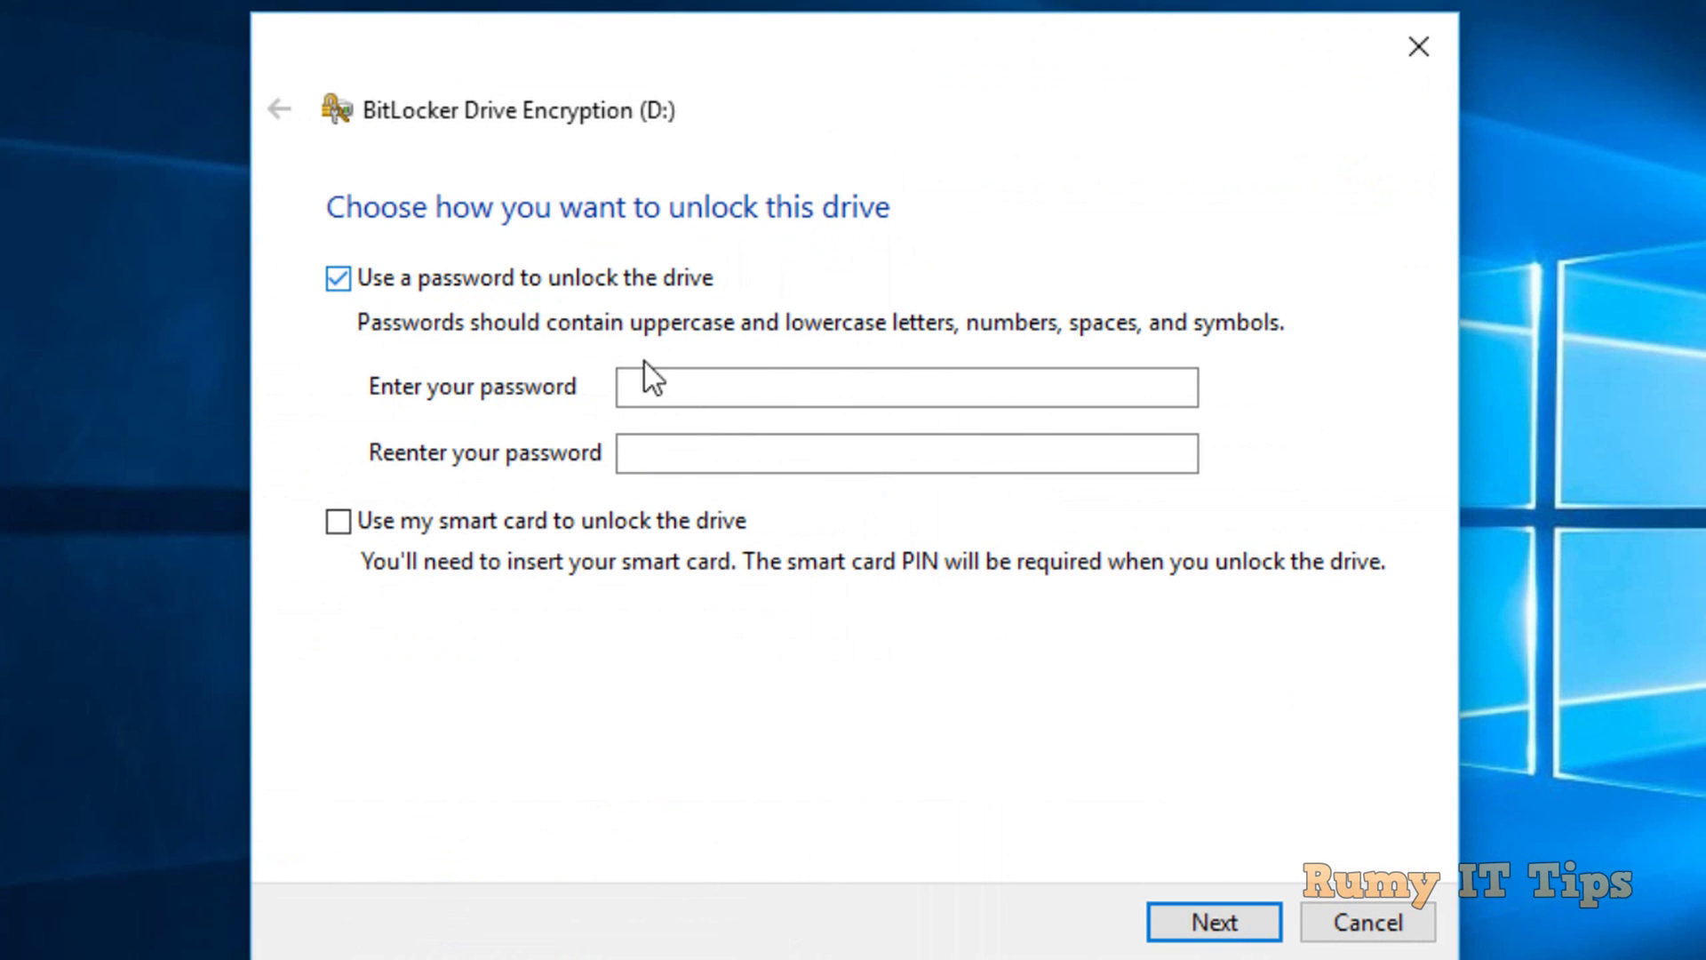
click(696, 380)
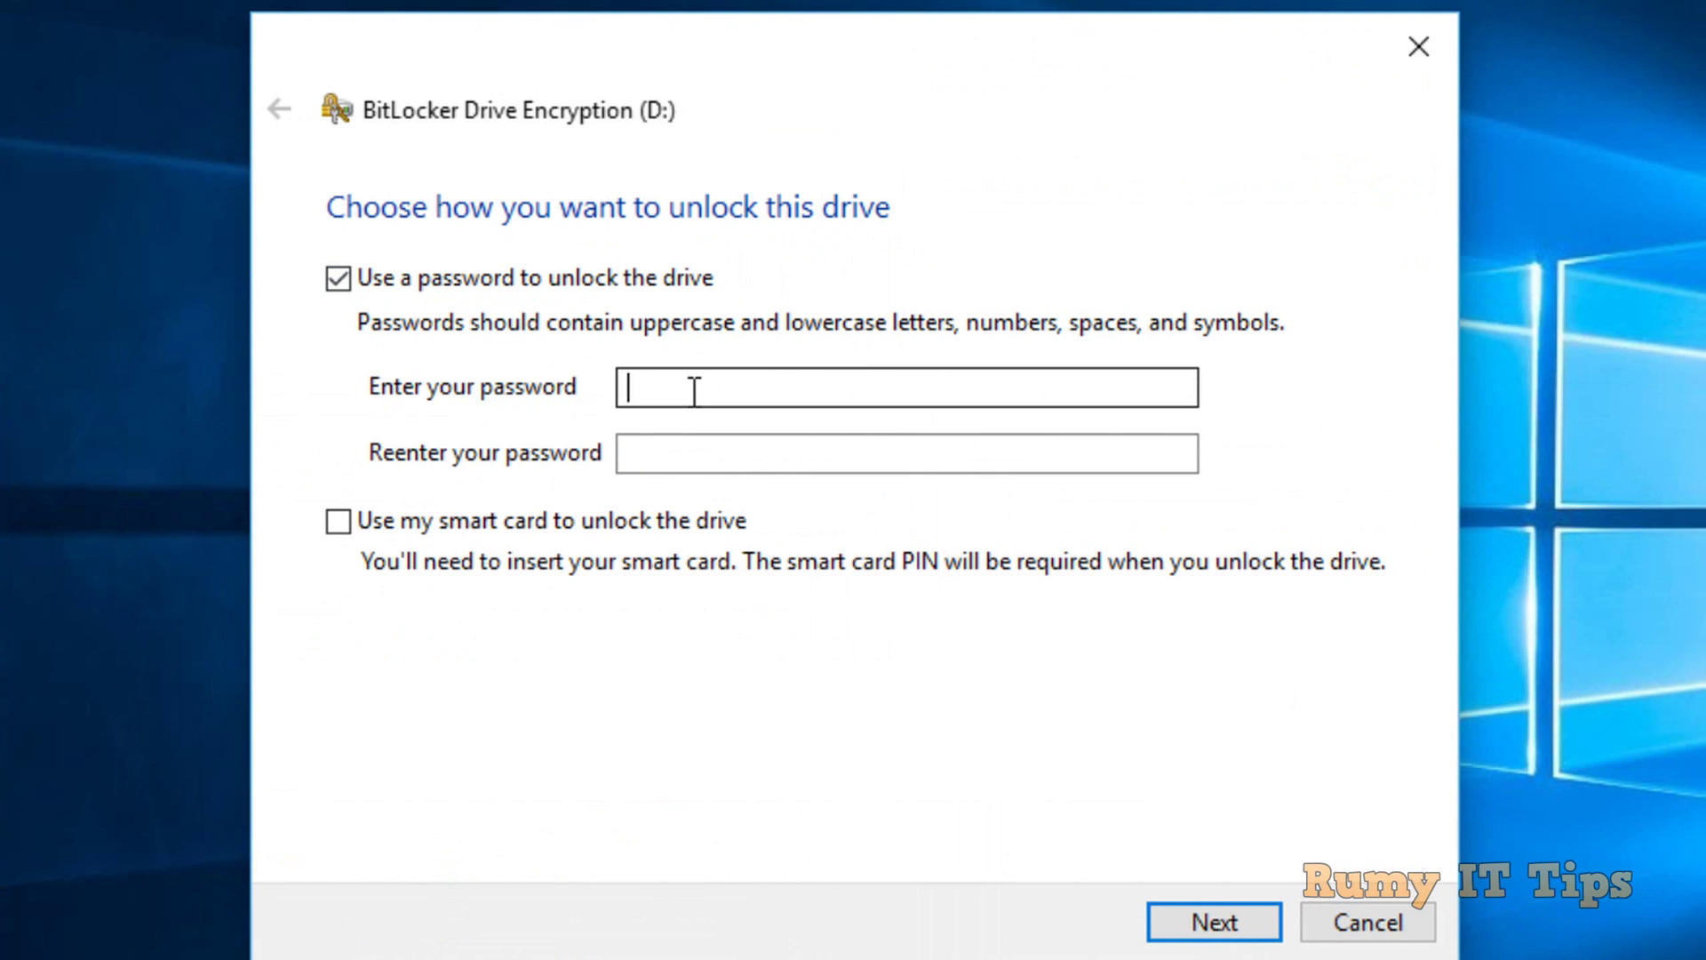
text(•••••)
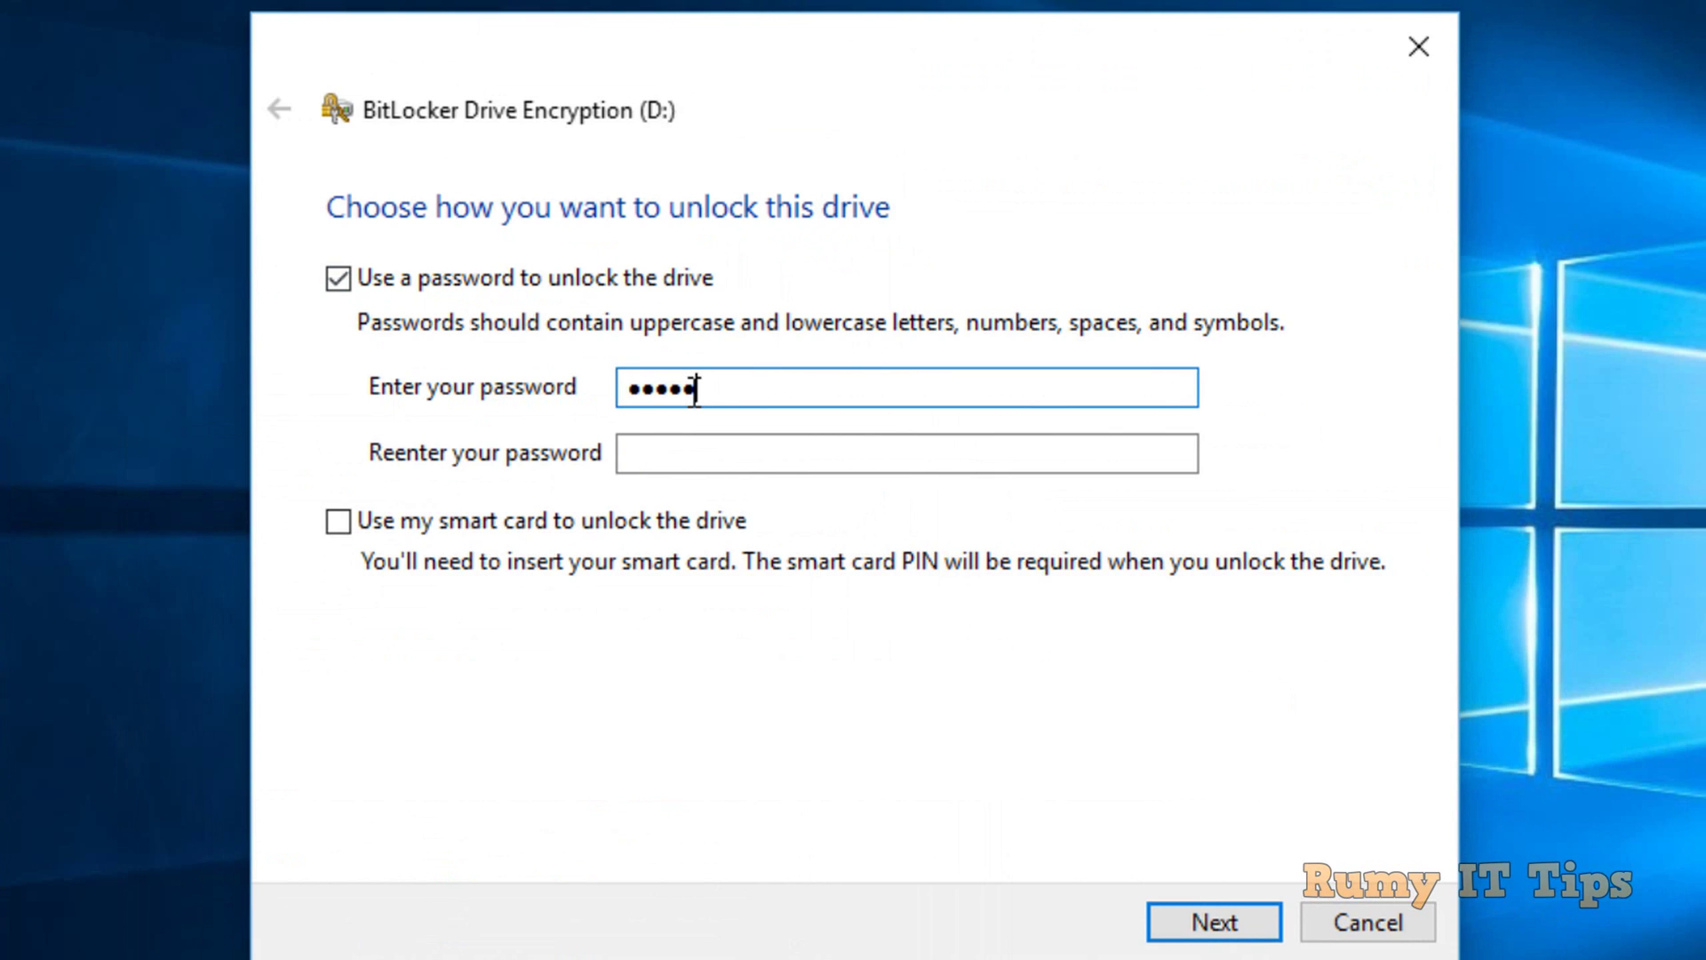
text(•••••••)
key(Tab)
text(••••)
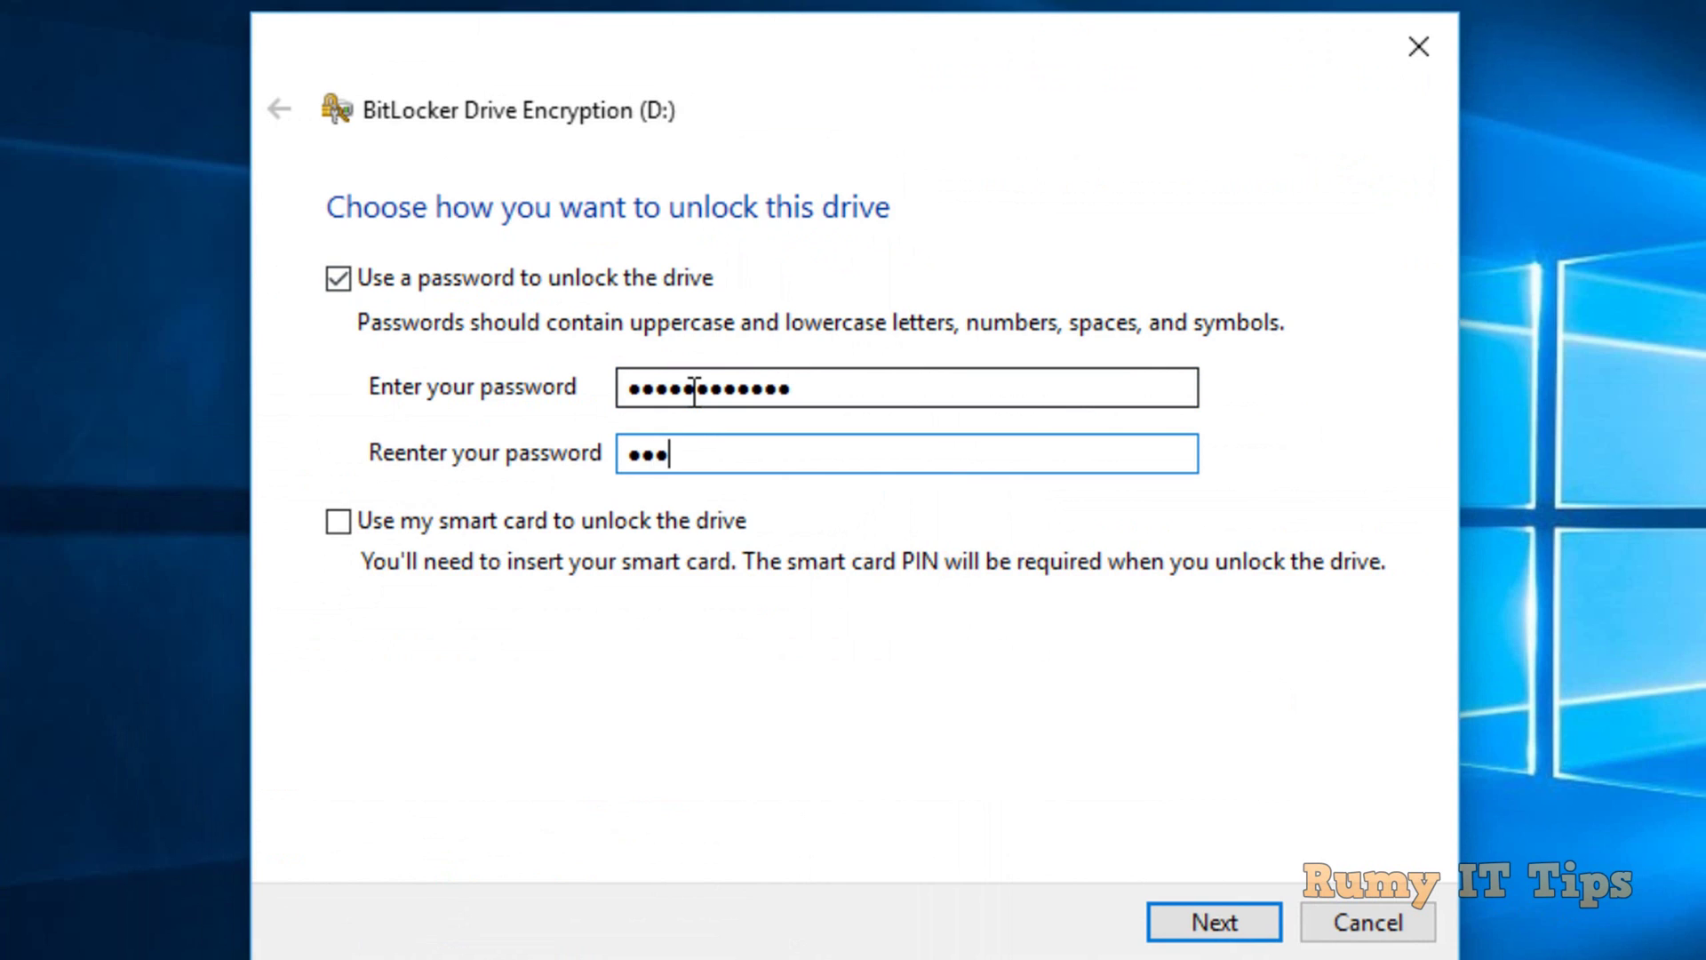
text(••••••••)
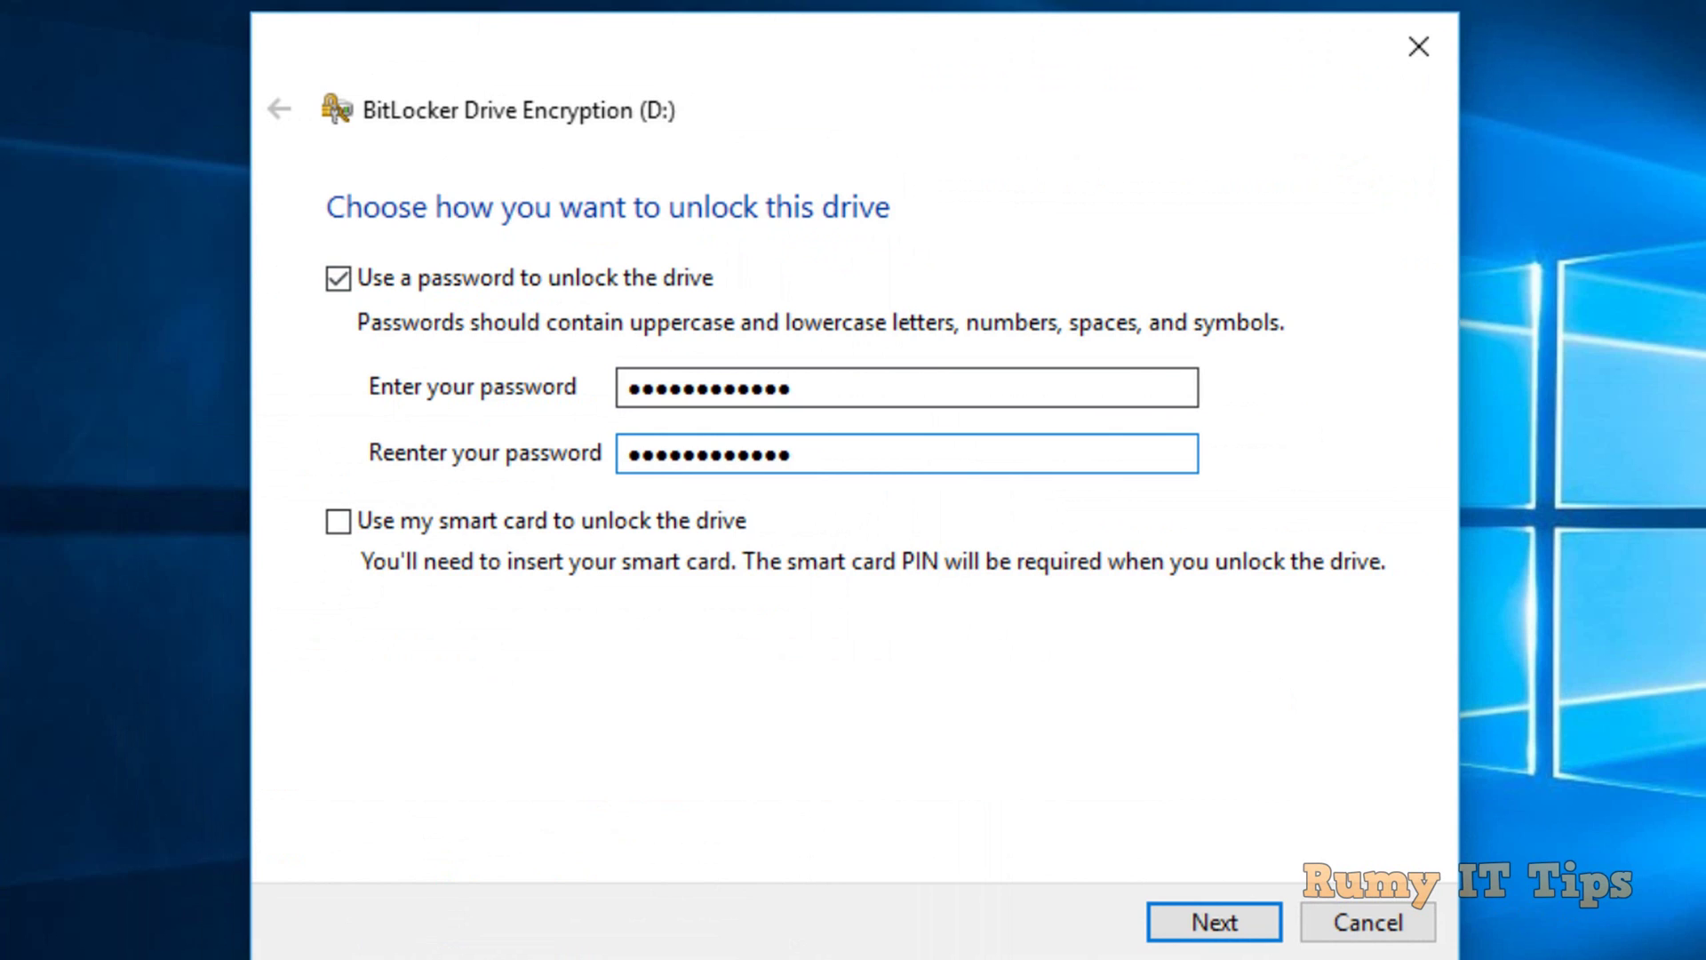
click(1171, 924)
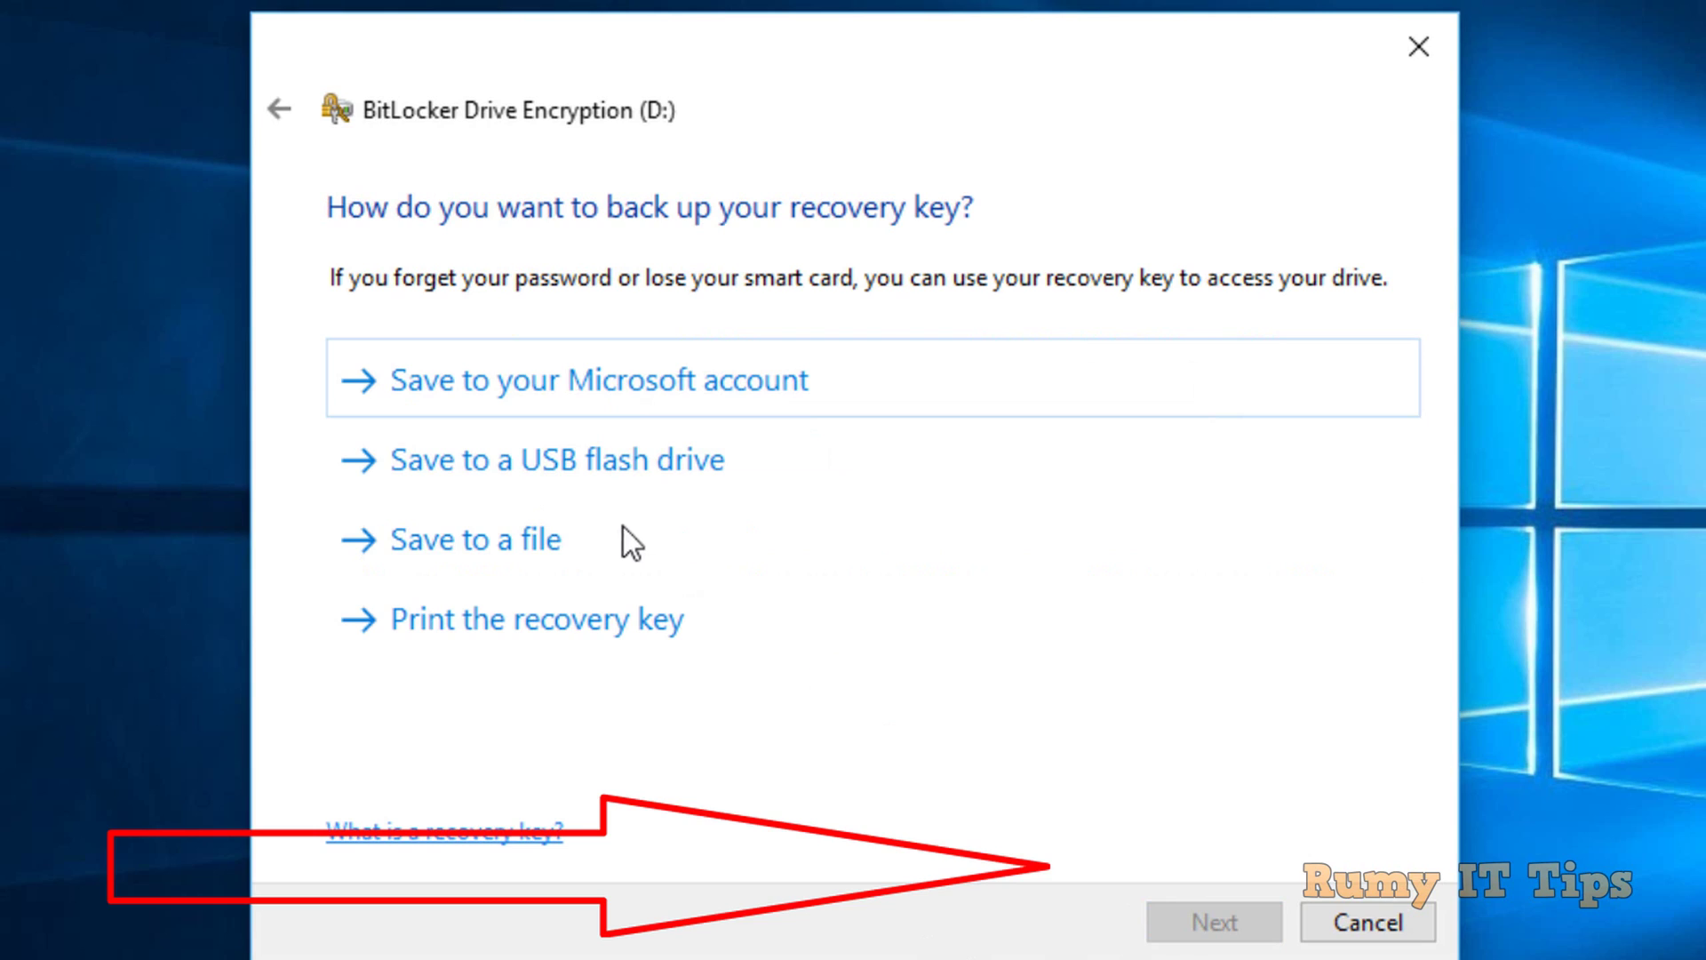
Save D:'s recovery key as a file on the Desktop and continue
click(577, 540)
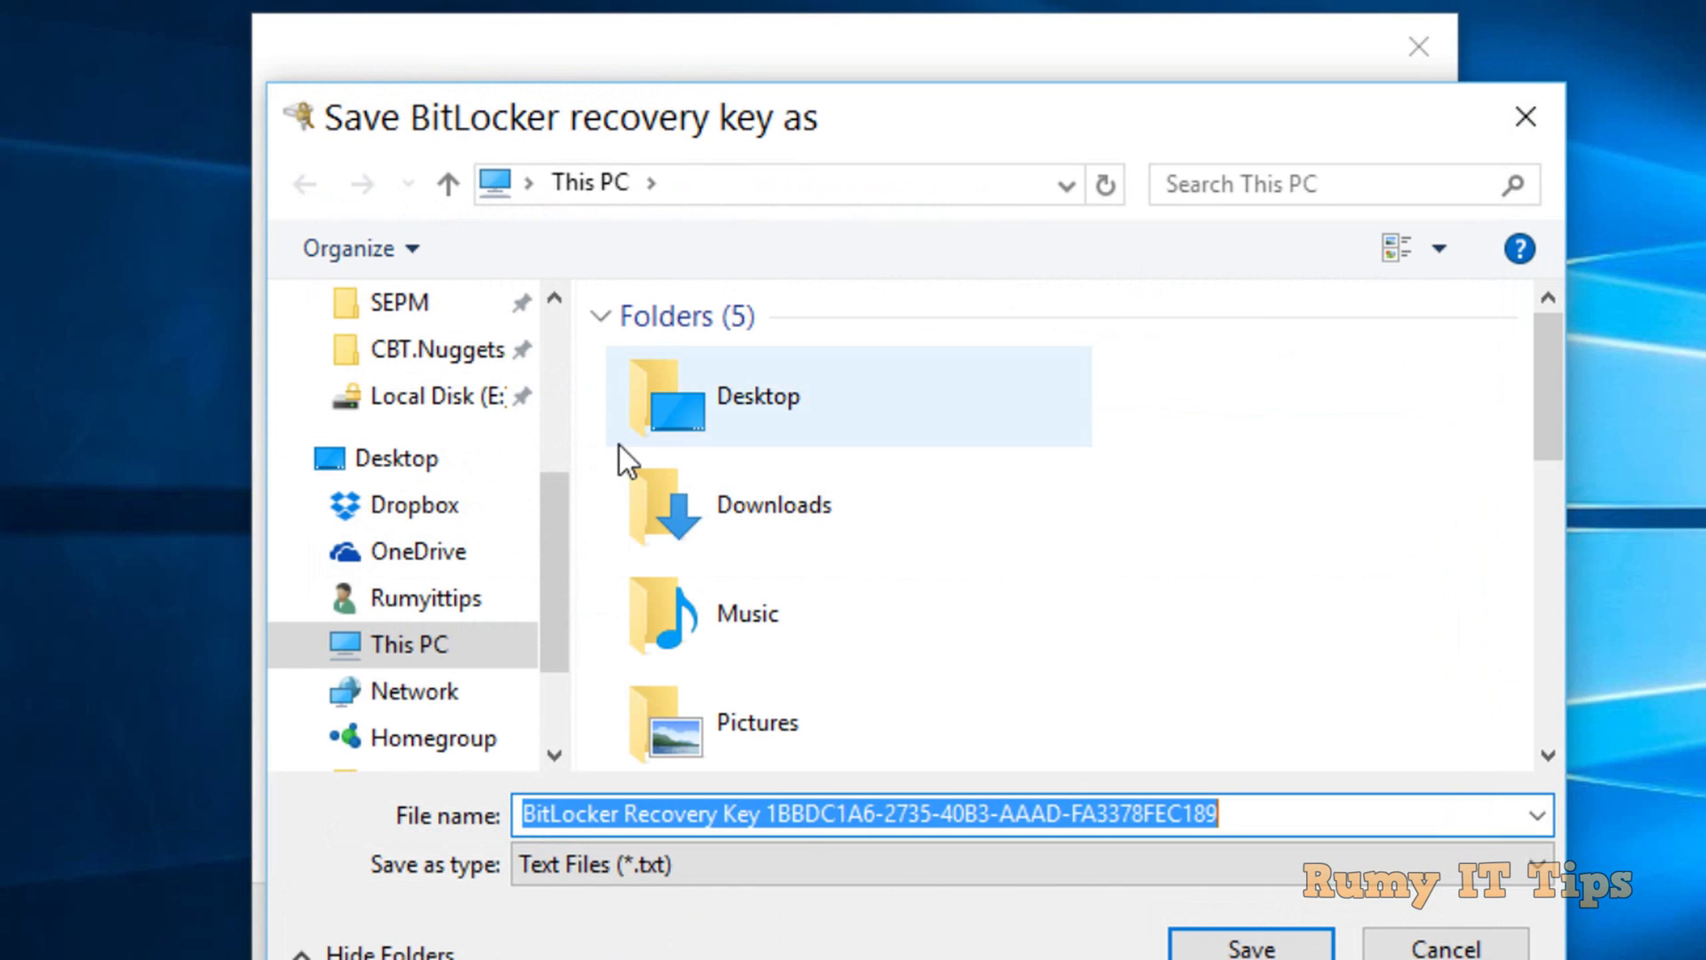
drag(562, 503, 541, 325)
click(427, 365)
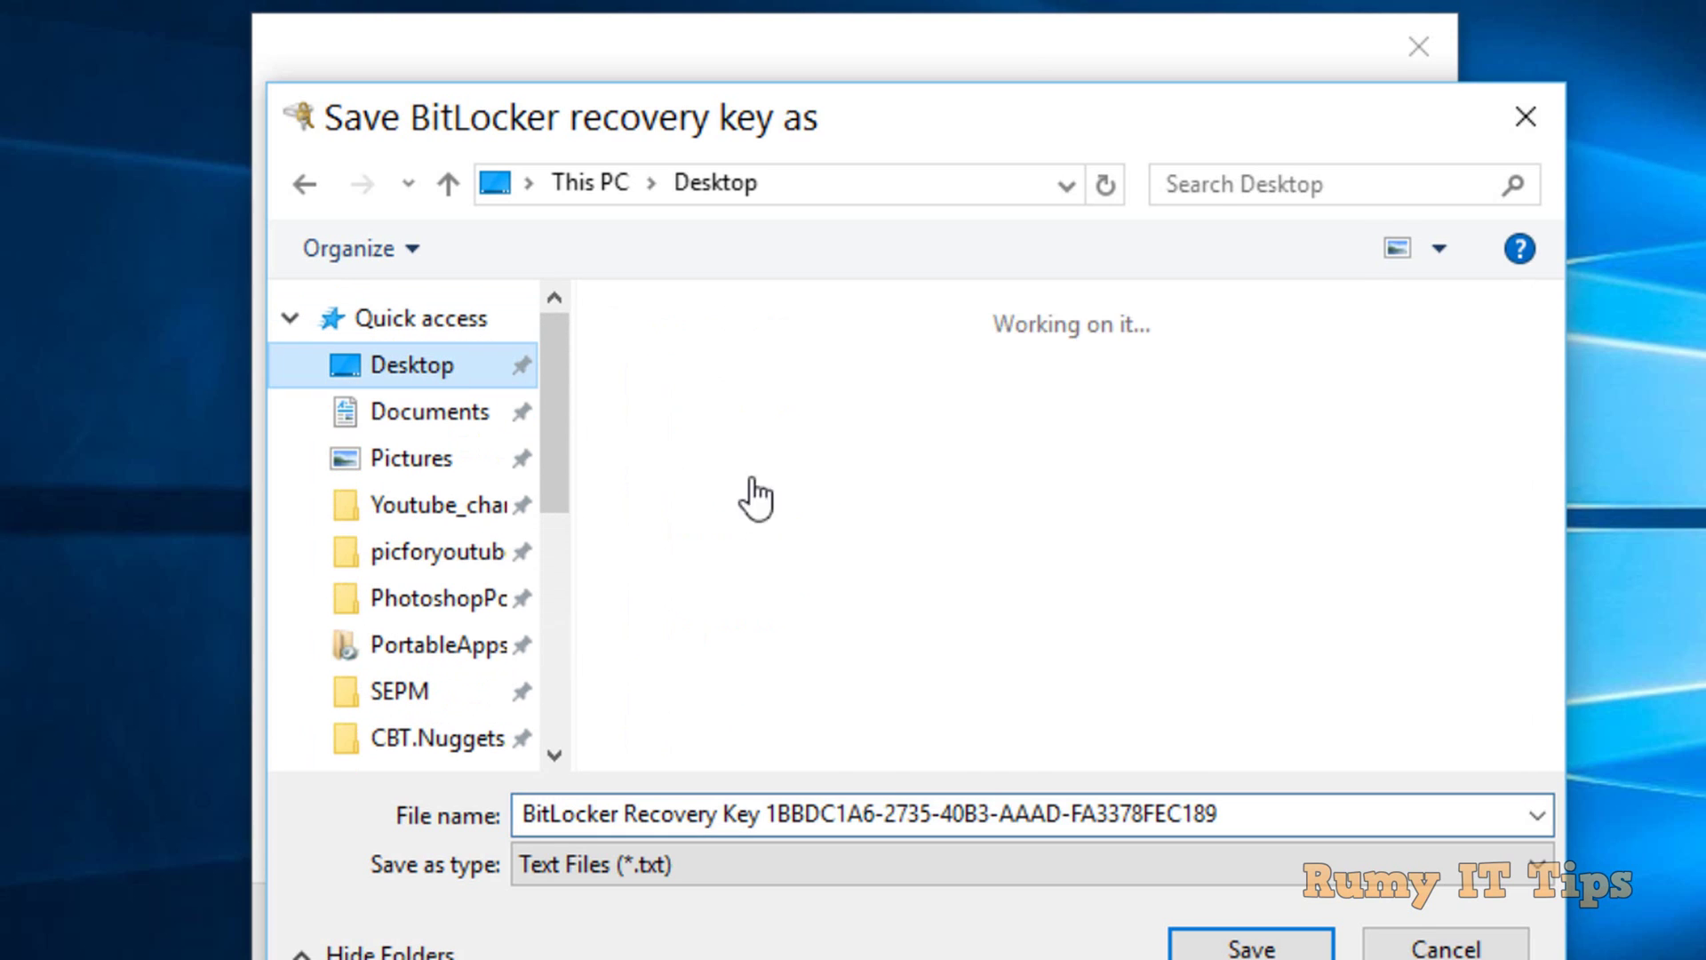
click(1252, 947)
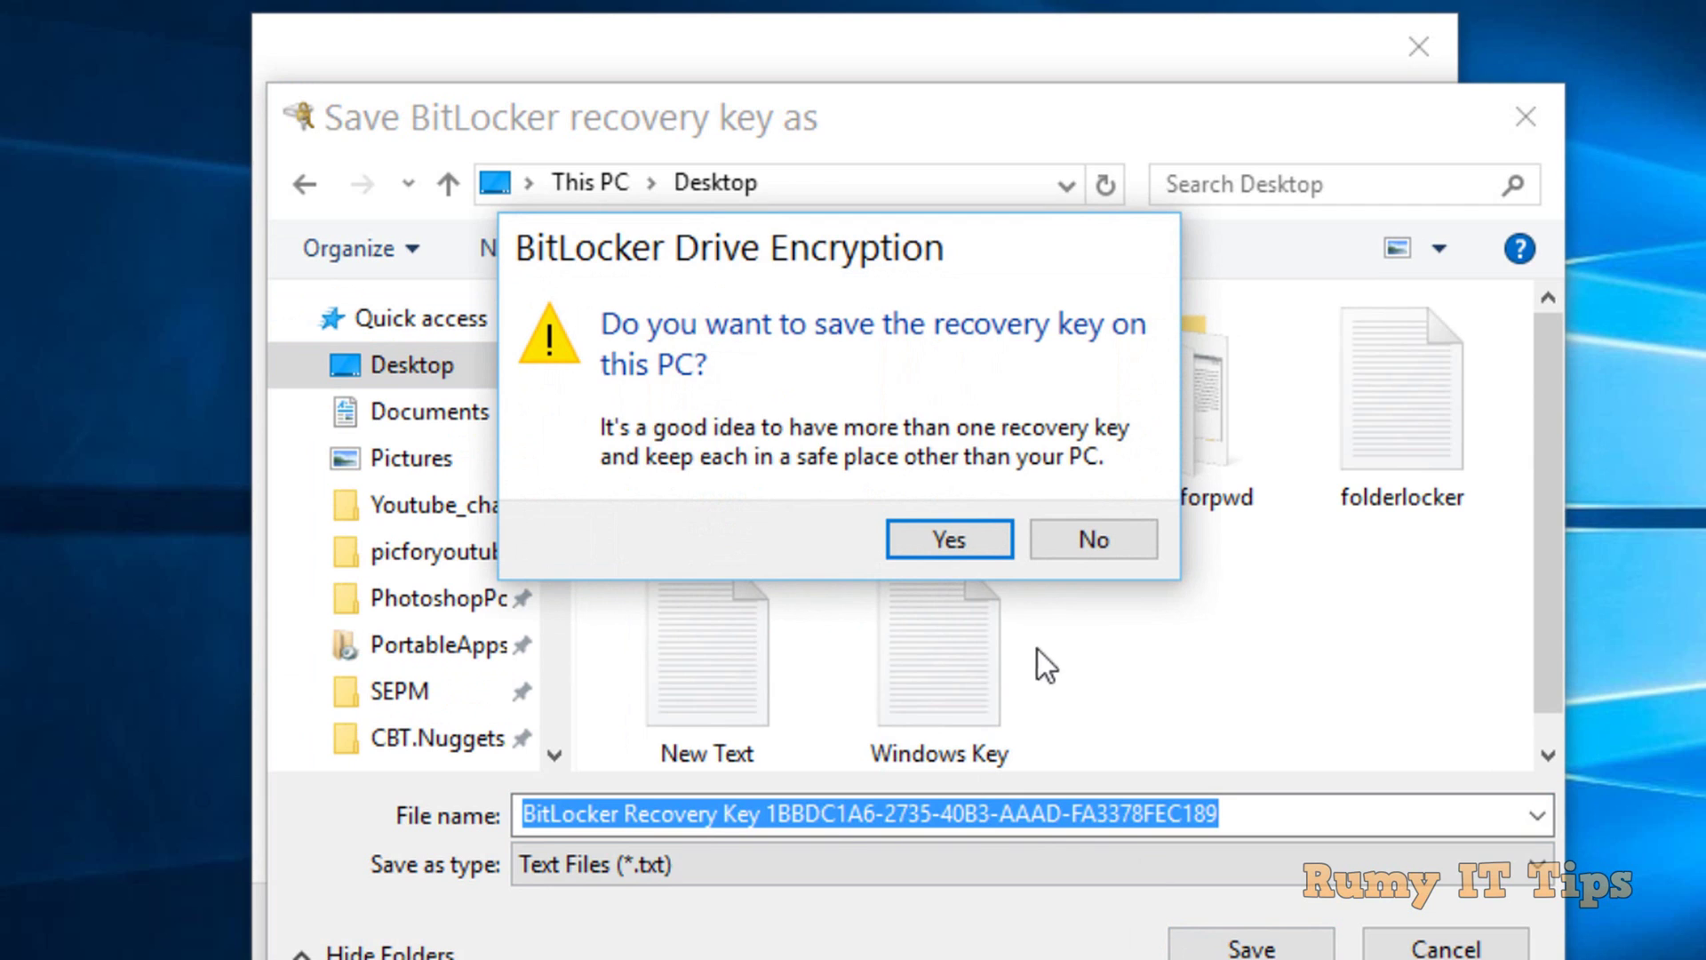
click(972, 533)
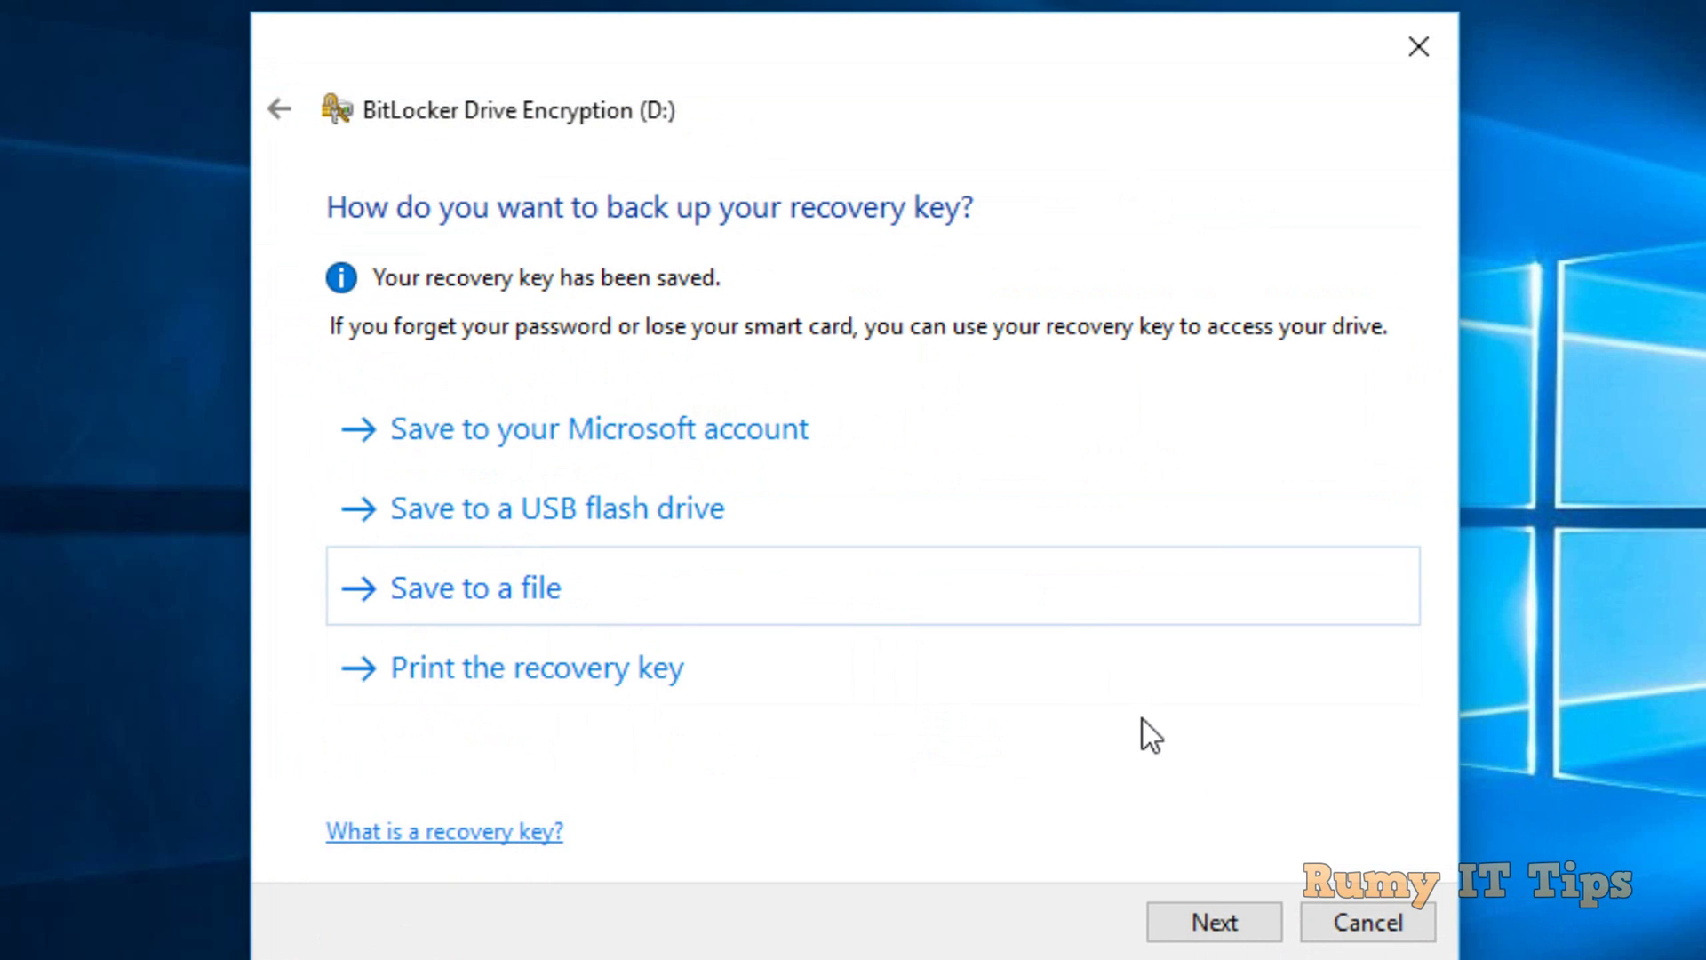
click(1215, 922)
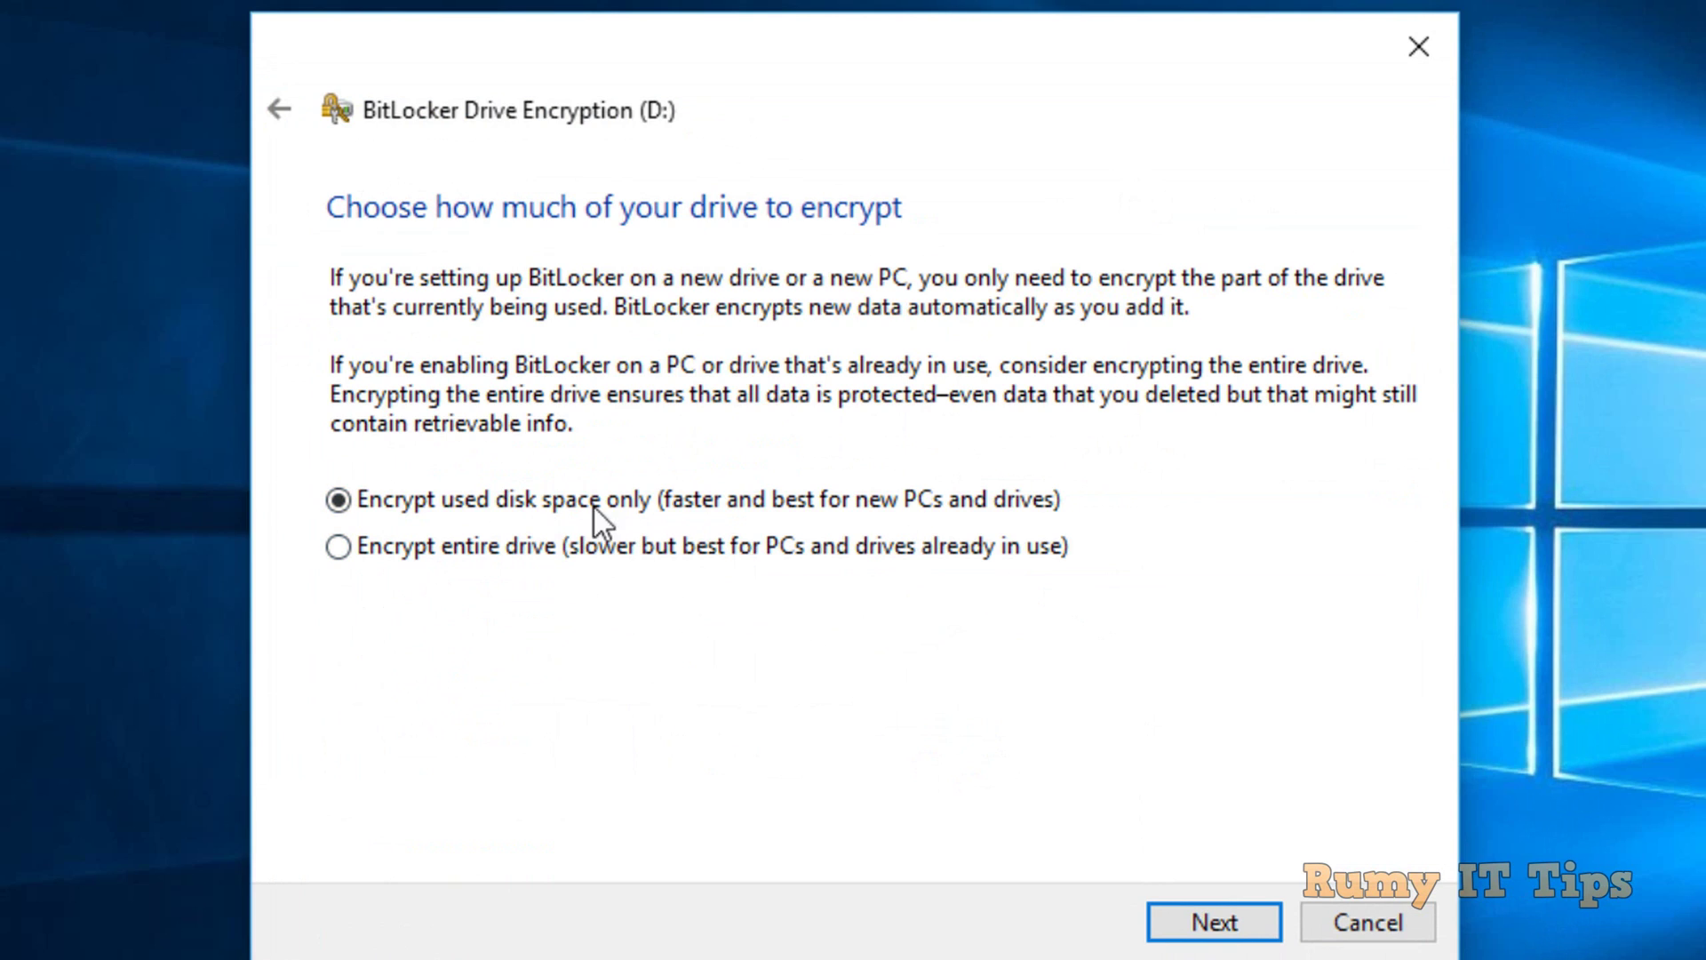
Start encrypting drive D:, used disk space only, with the new encryption mode
click(1205, 929)
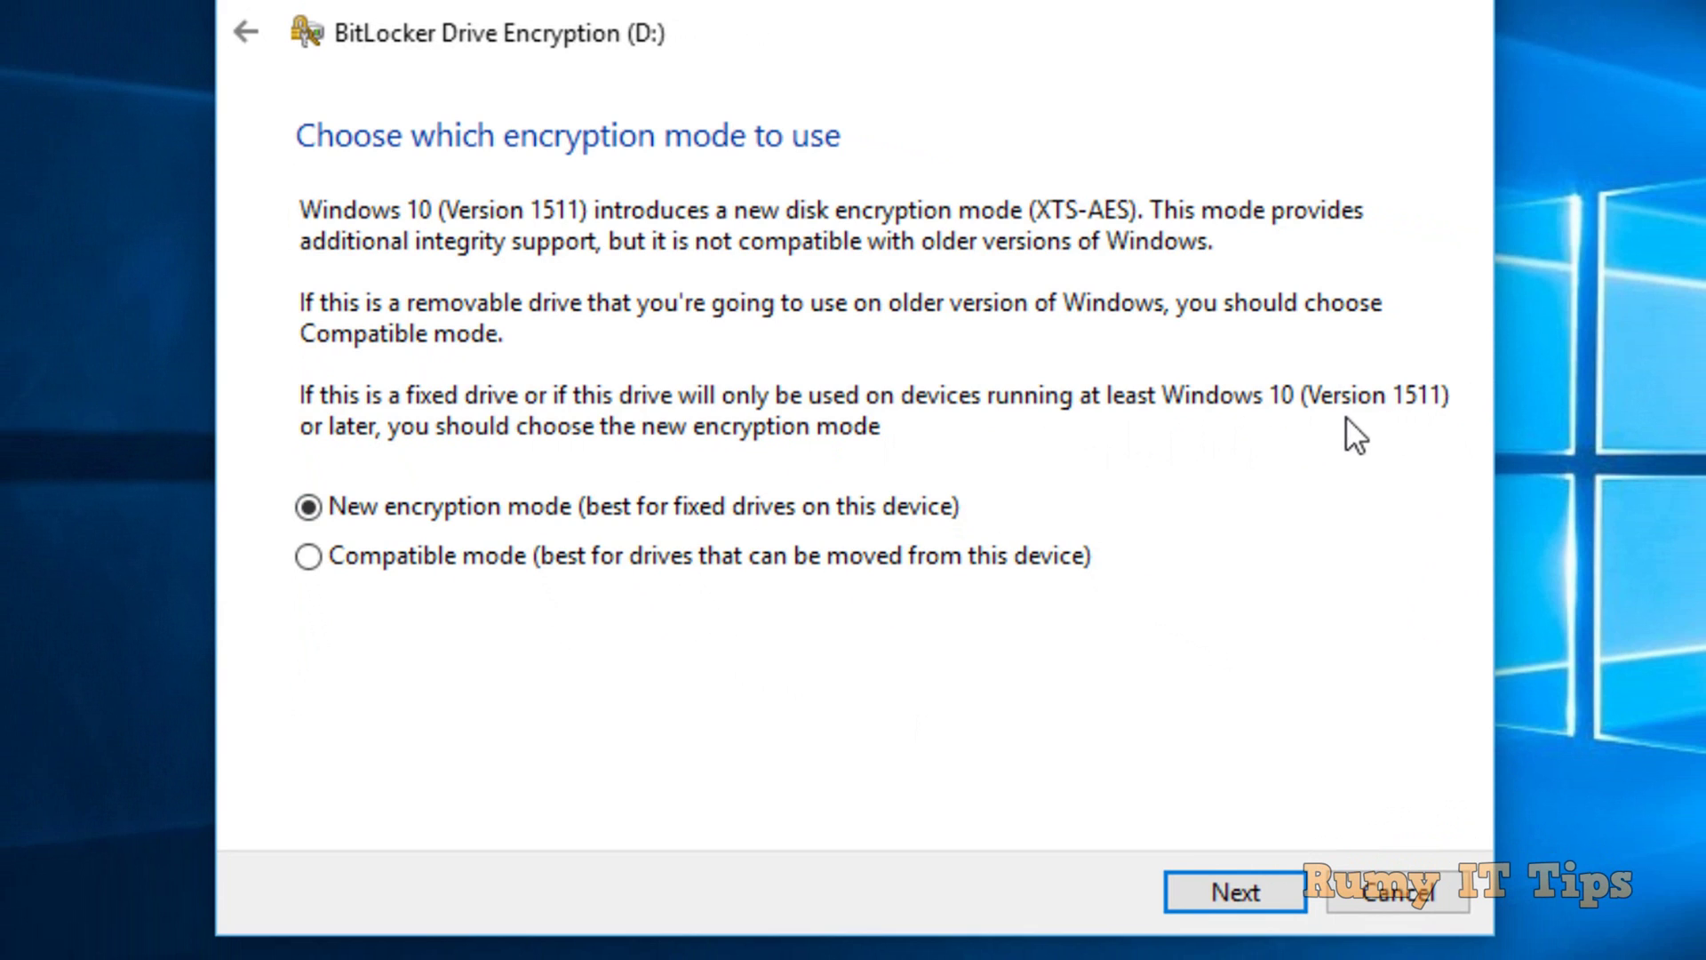
click(1212, 874)
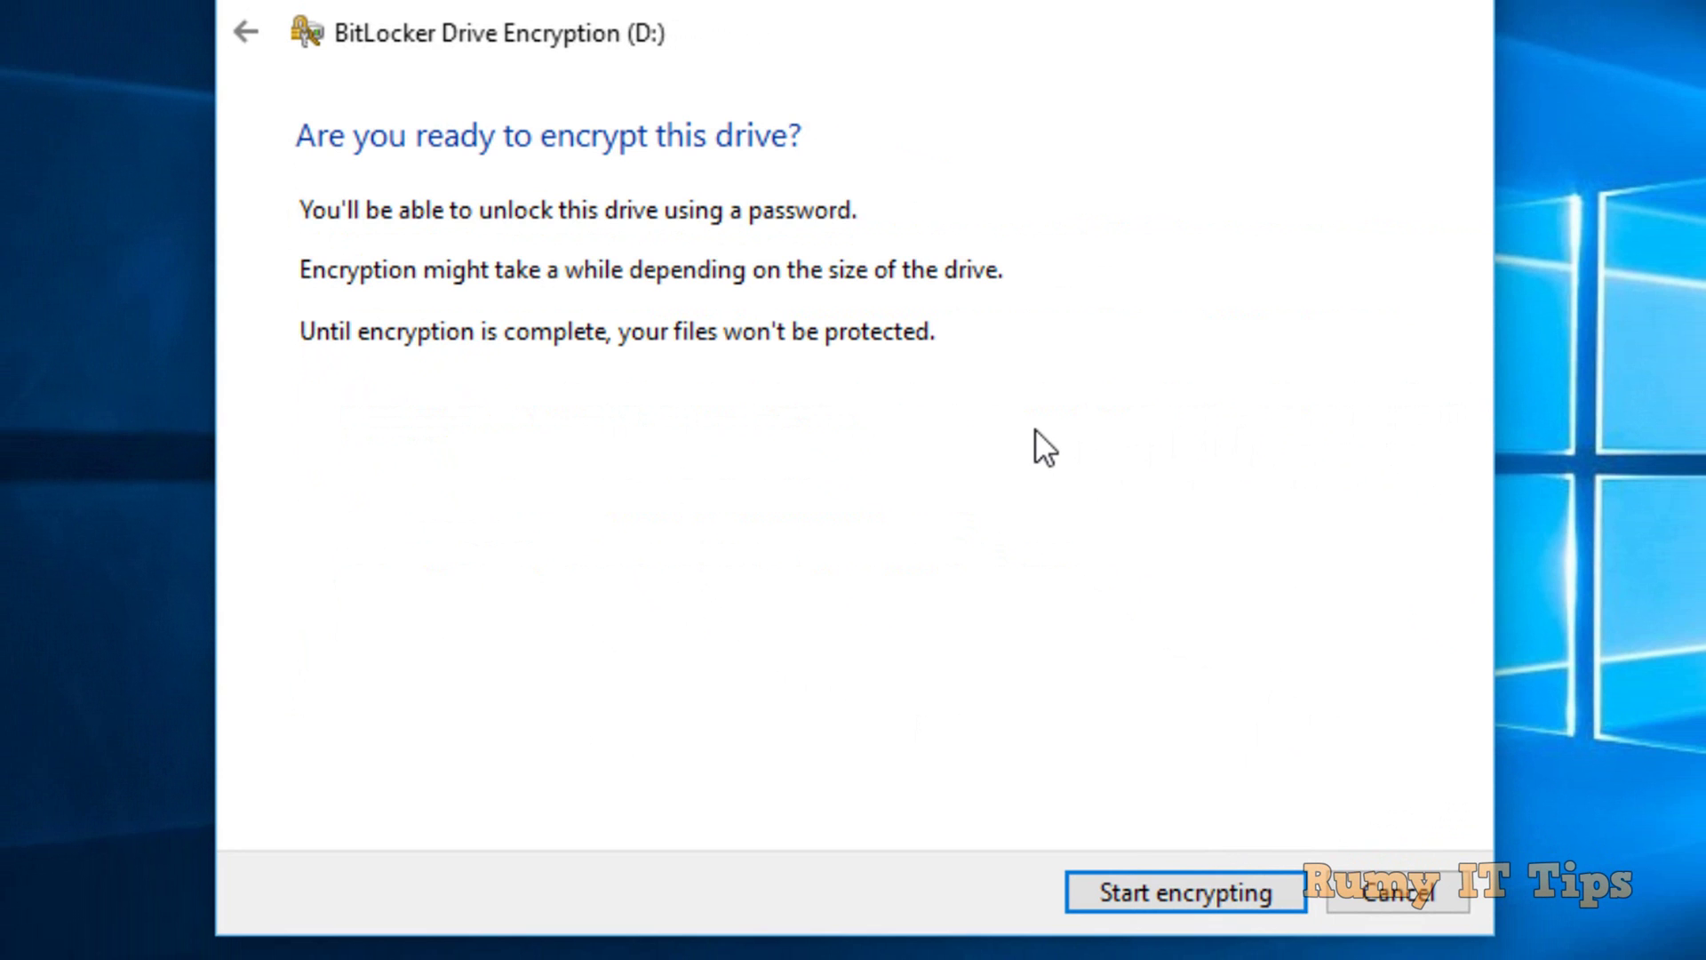
click(1293, 891)
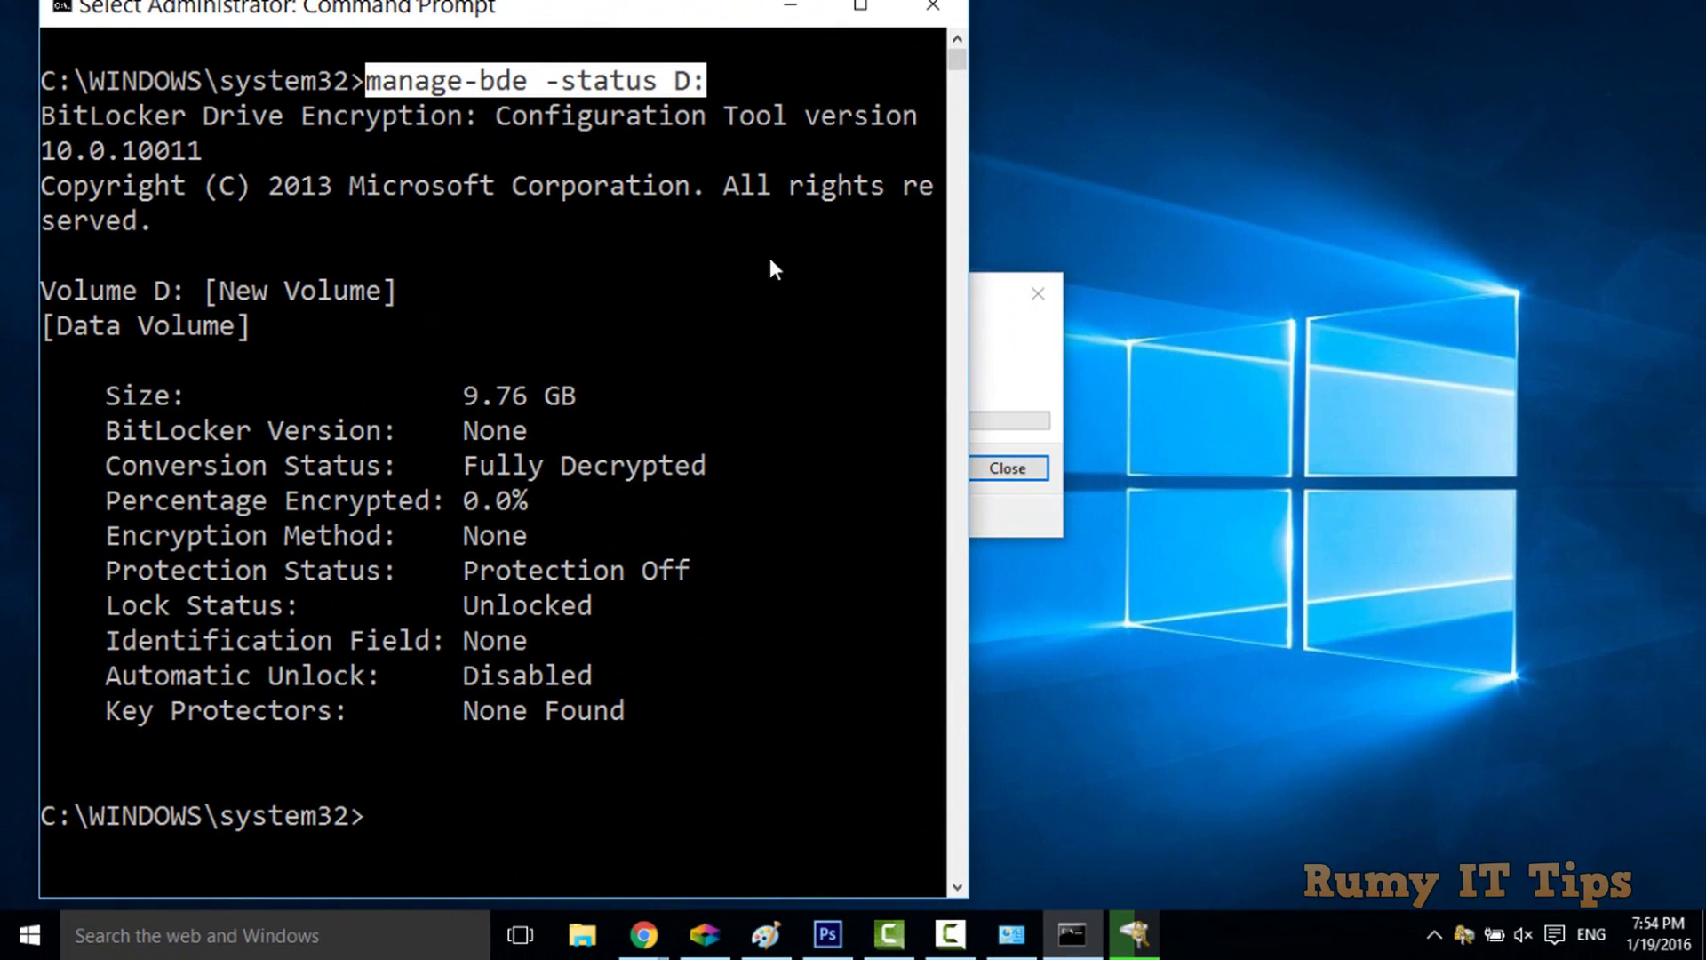
Rerun manage-bde -status D: to show Encryption in Progress at 50.5% with XTS-AES 128
drag(996, 302, 1342, 215)
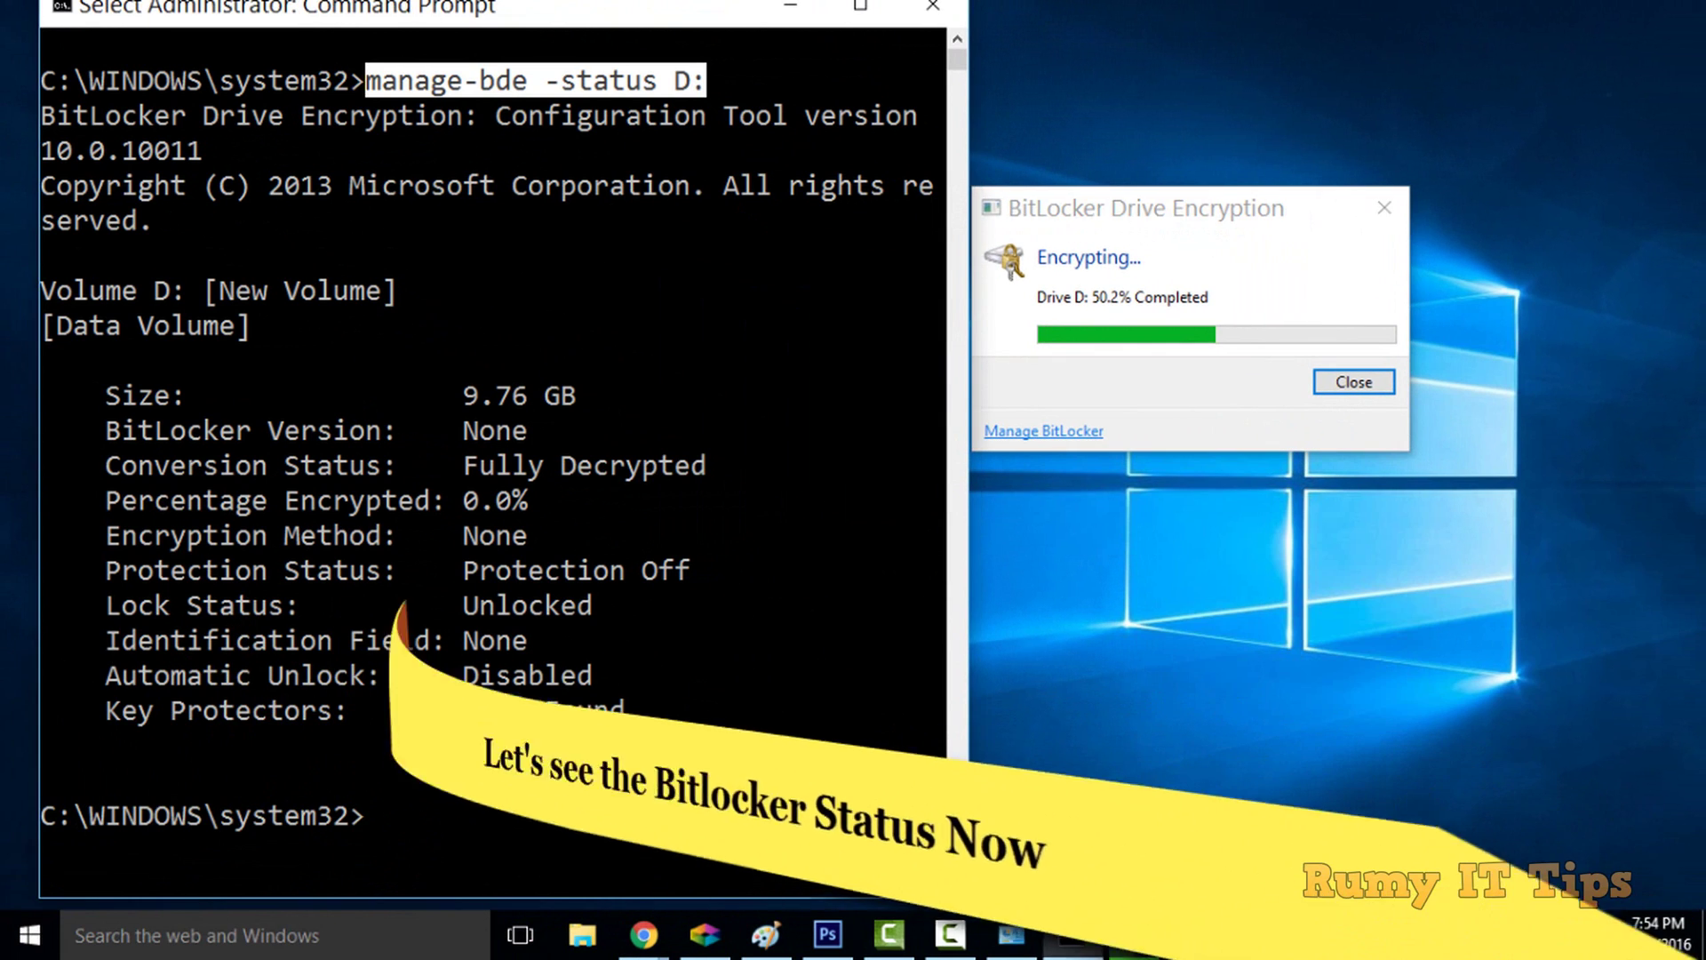
right_click(492, 723)
right_click(492, 724)
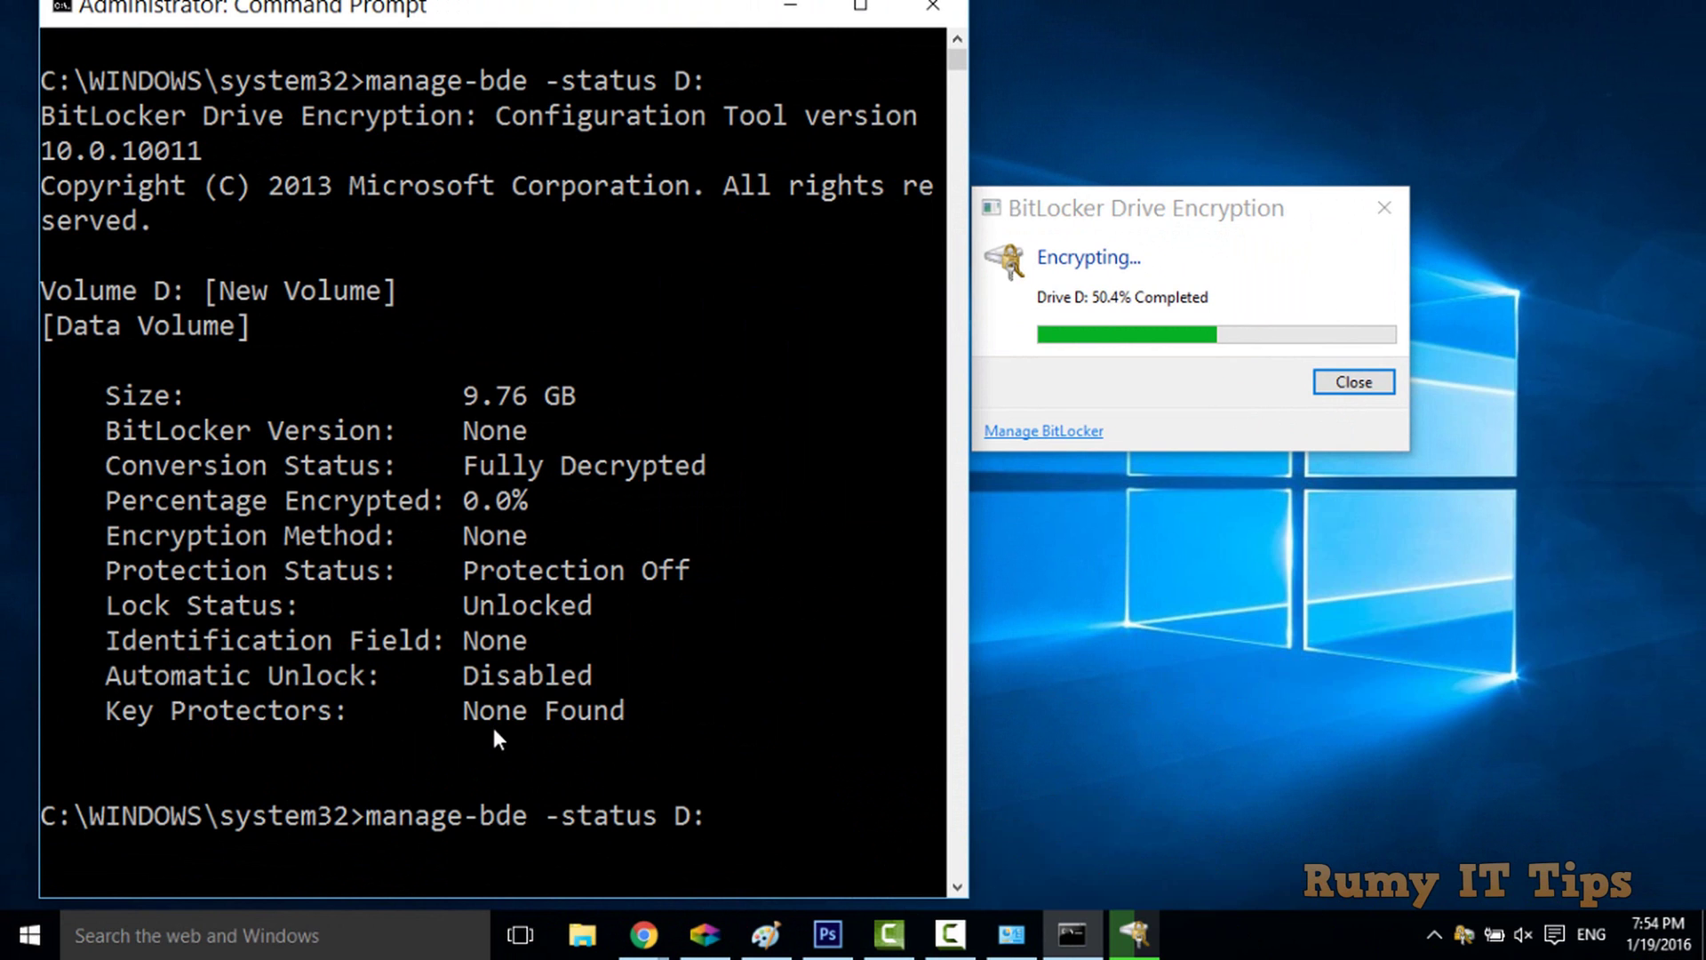
key(Return)
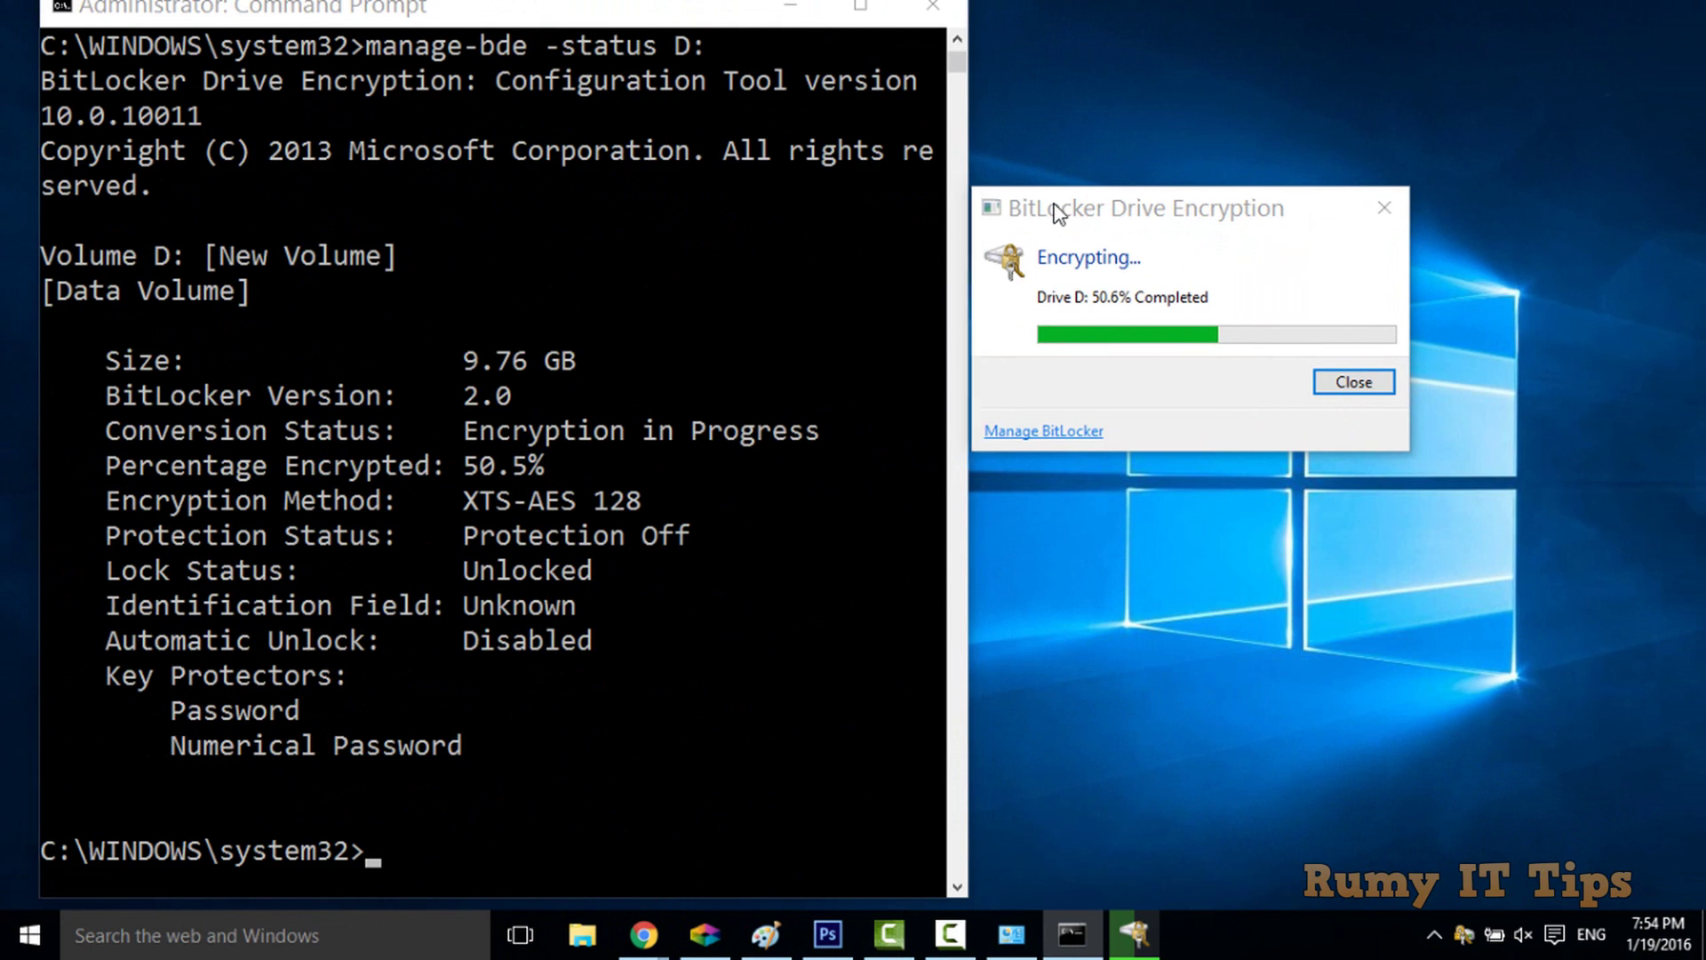
drag(1058, 213, 1120, 201)
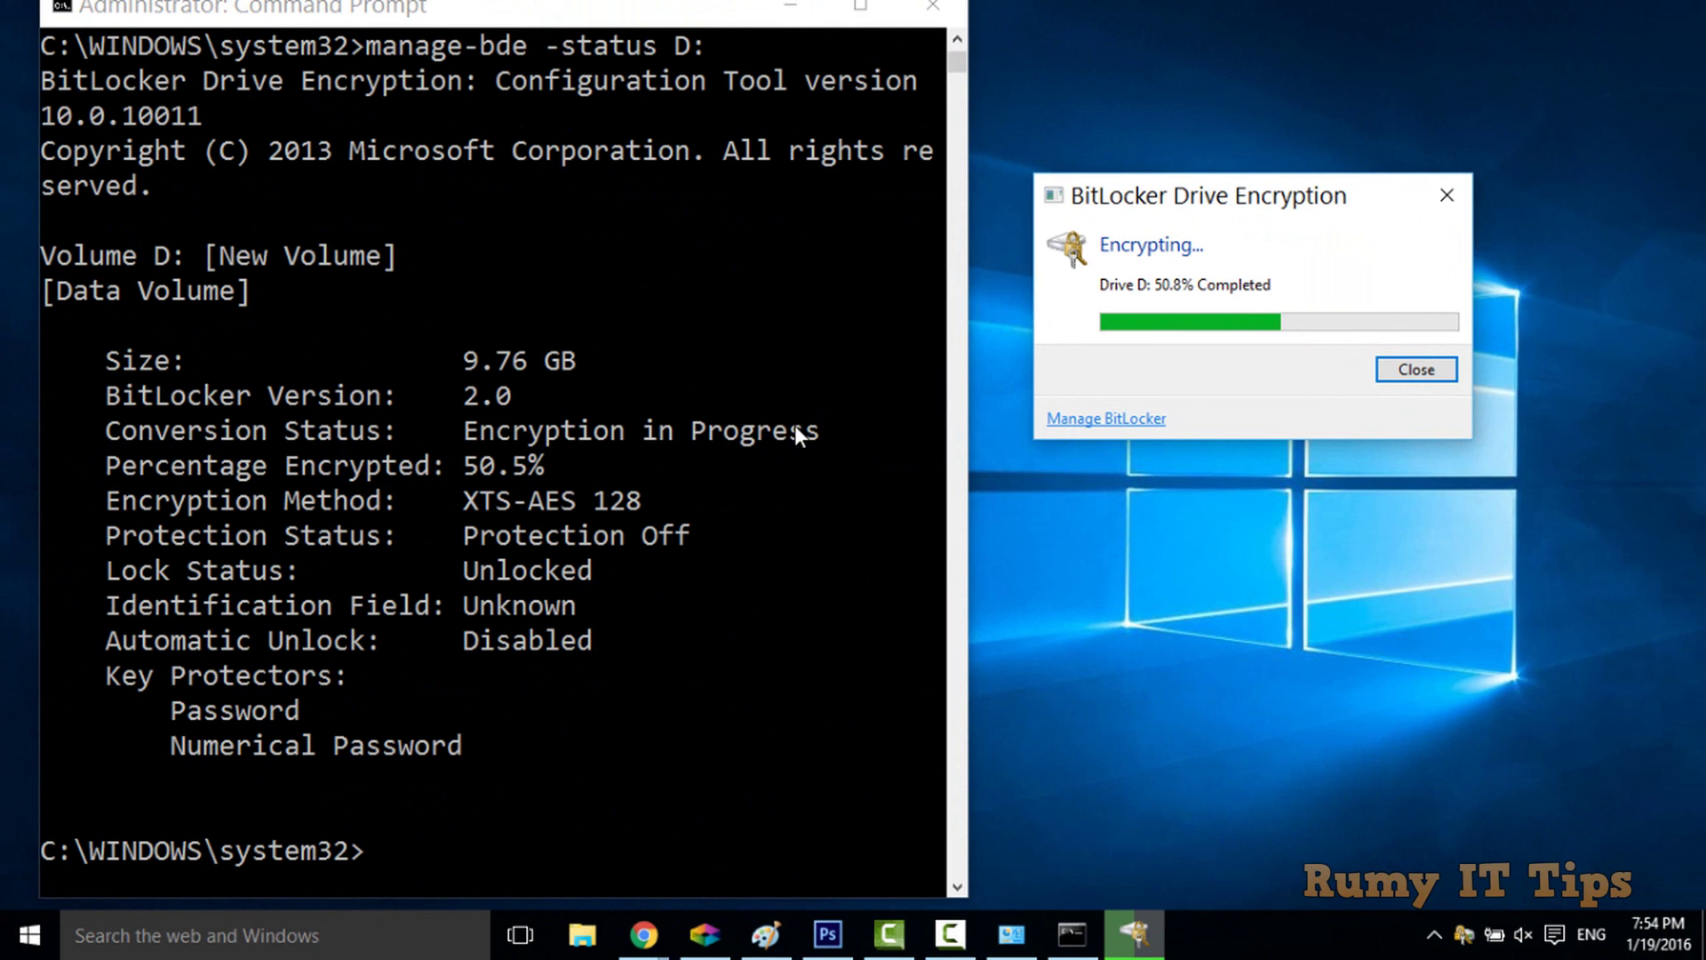
click(818, 423)
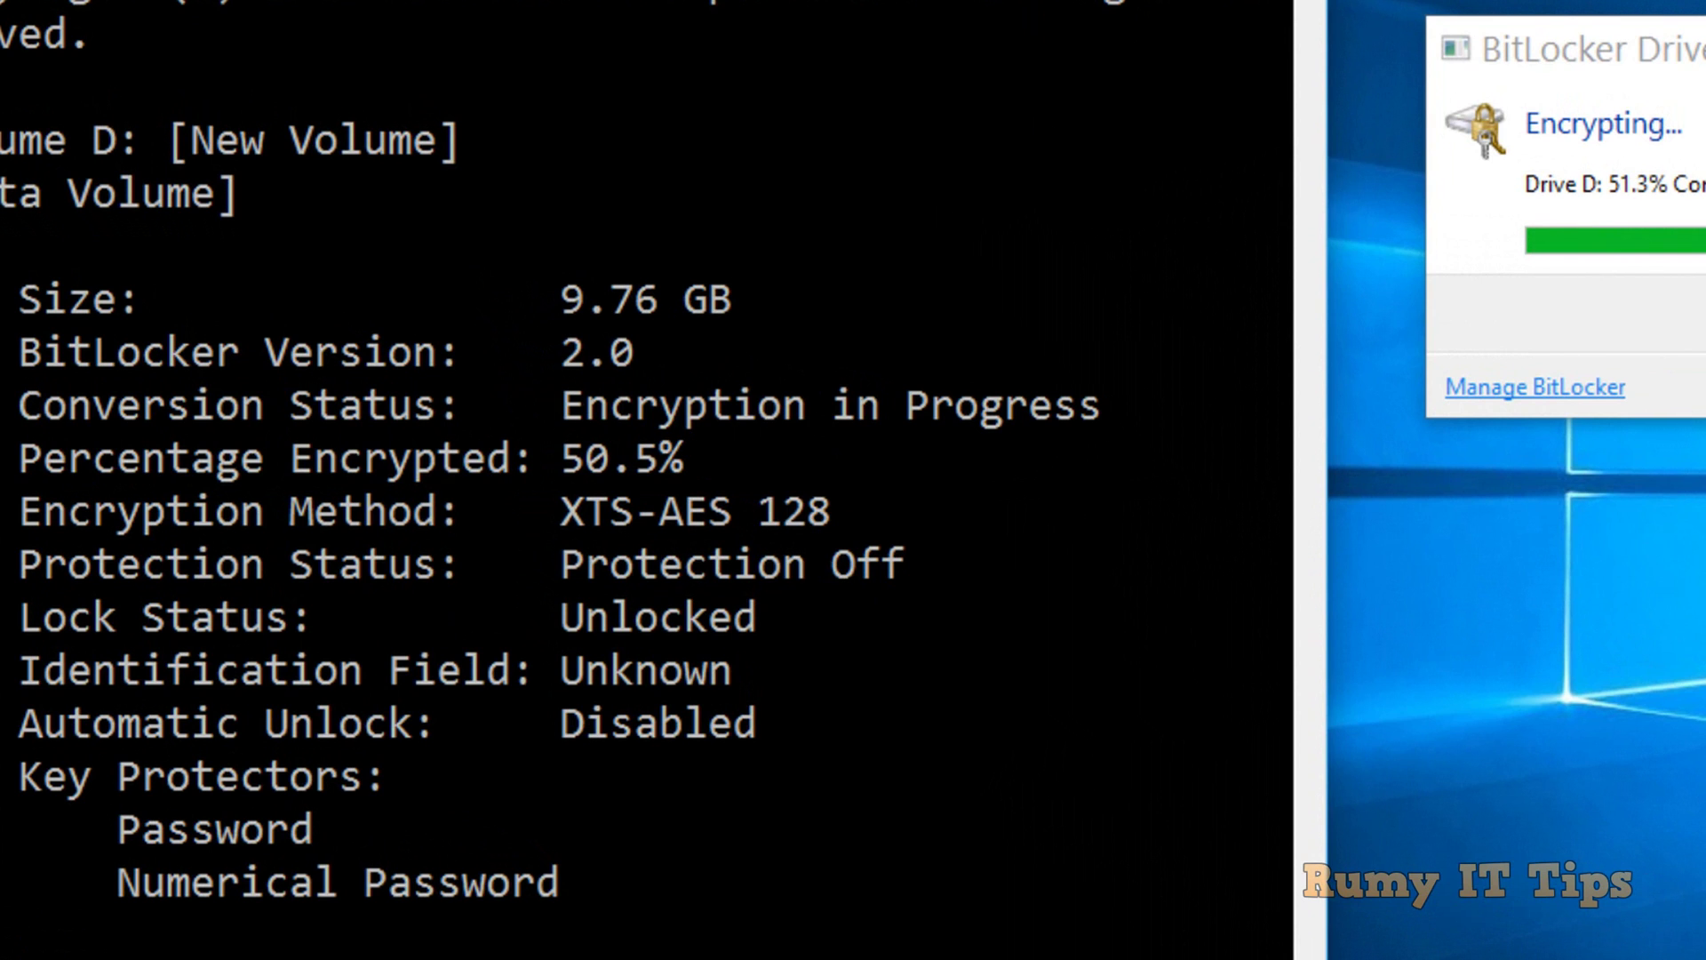
scroll(637, 476, up, 2)
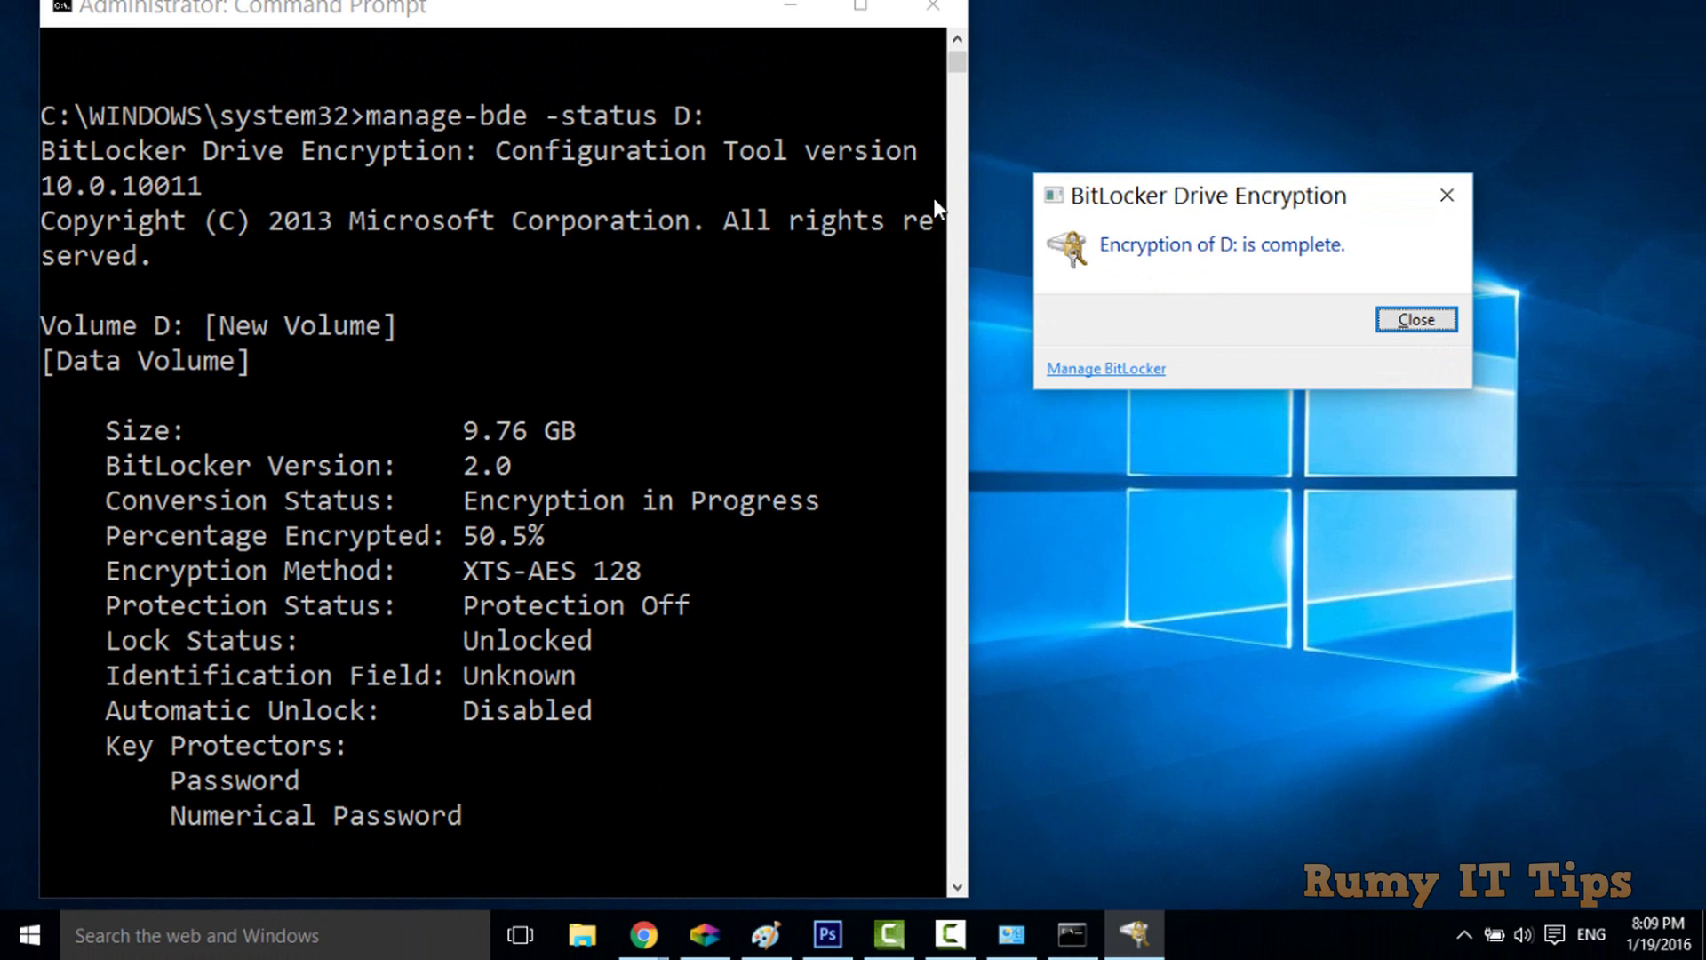
Clear the console with cls and rerun manage-bde -status D:
click(951, 503)
text(cls)
key(Return)
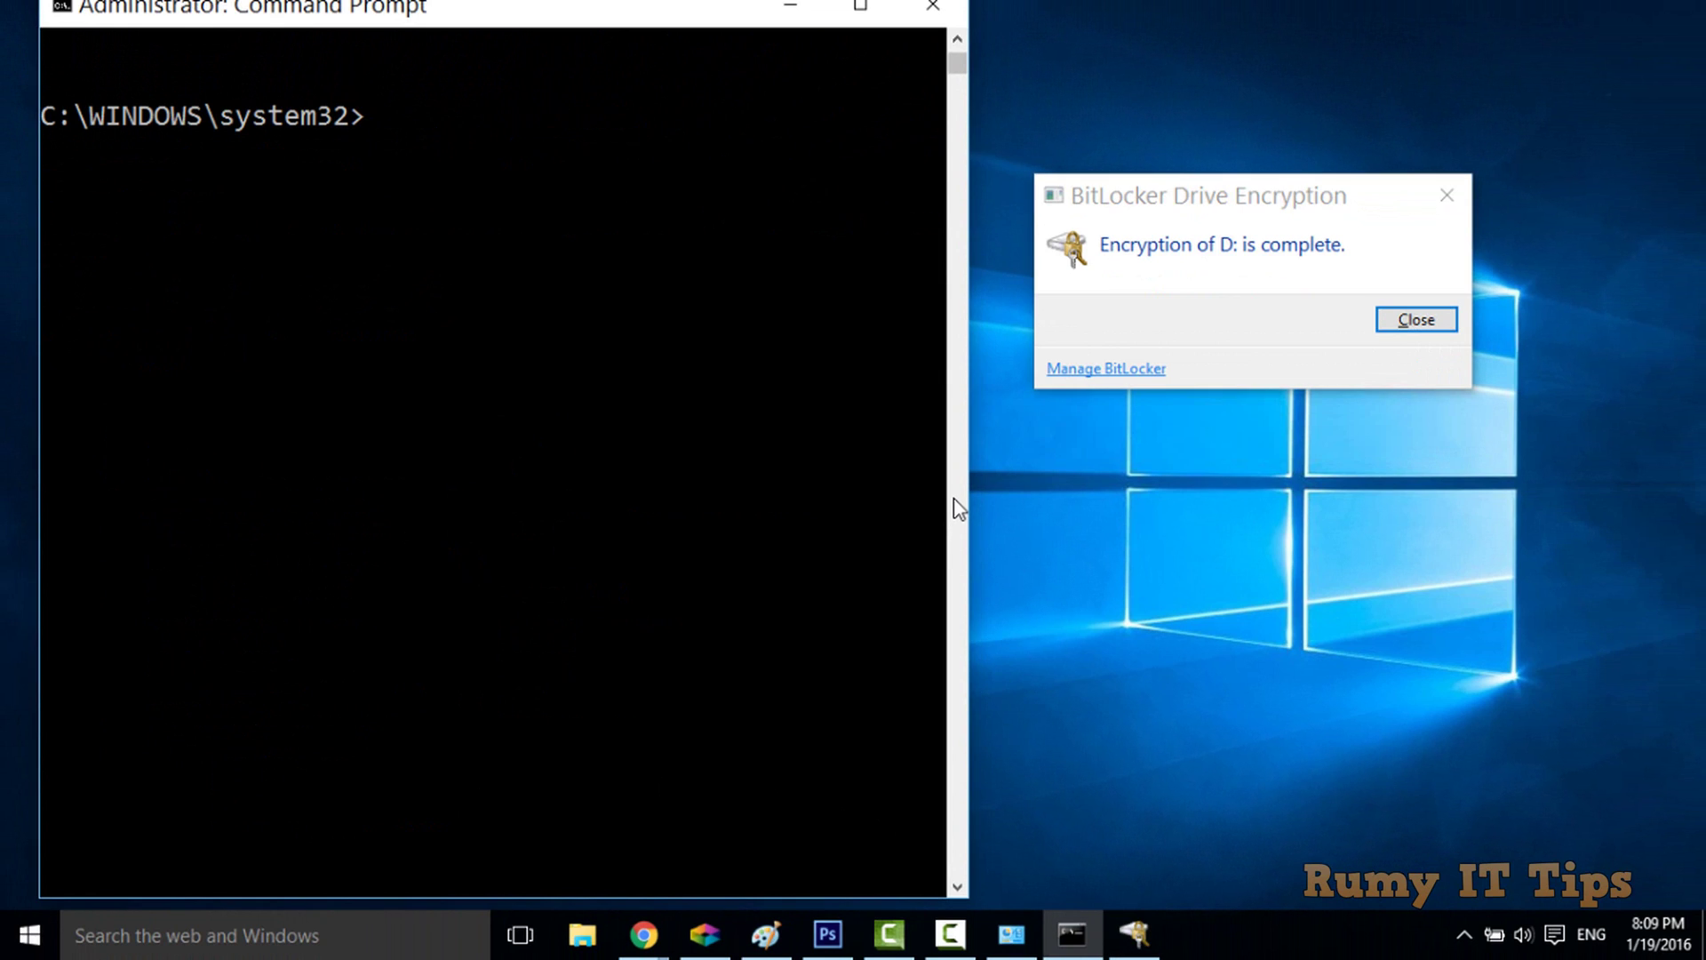
text(manage-bde -status D:)
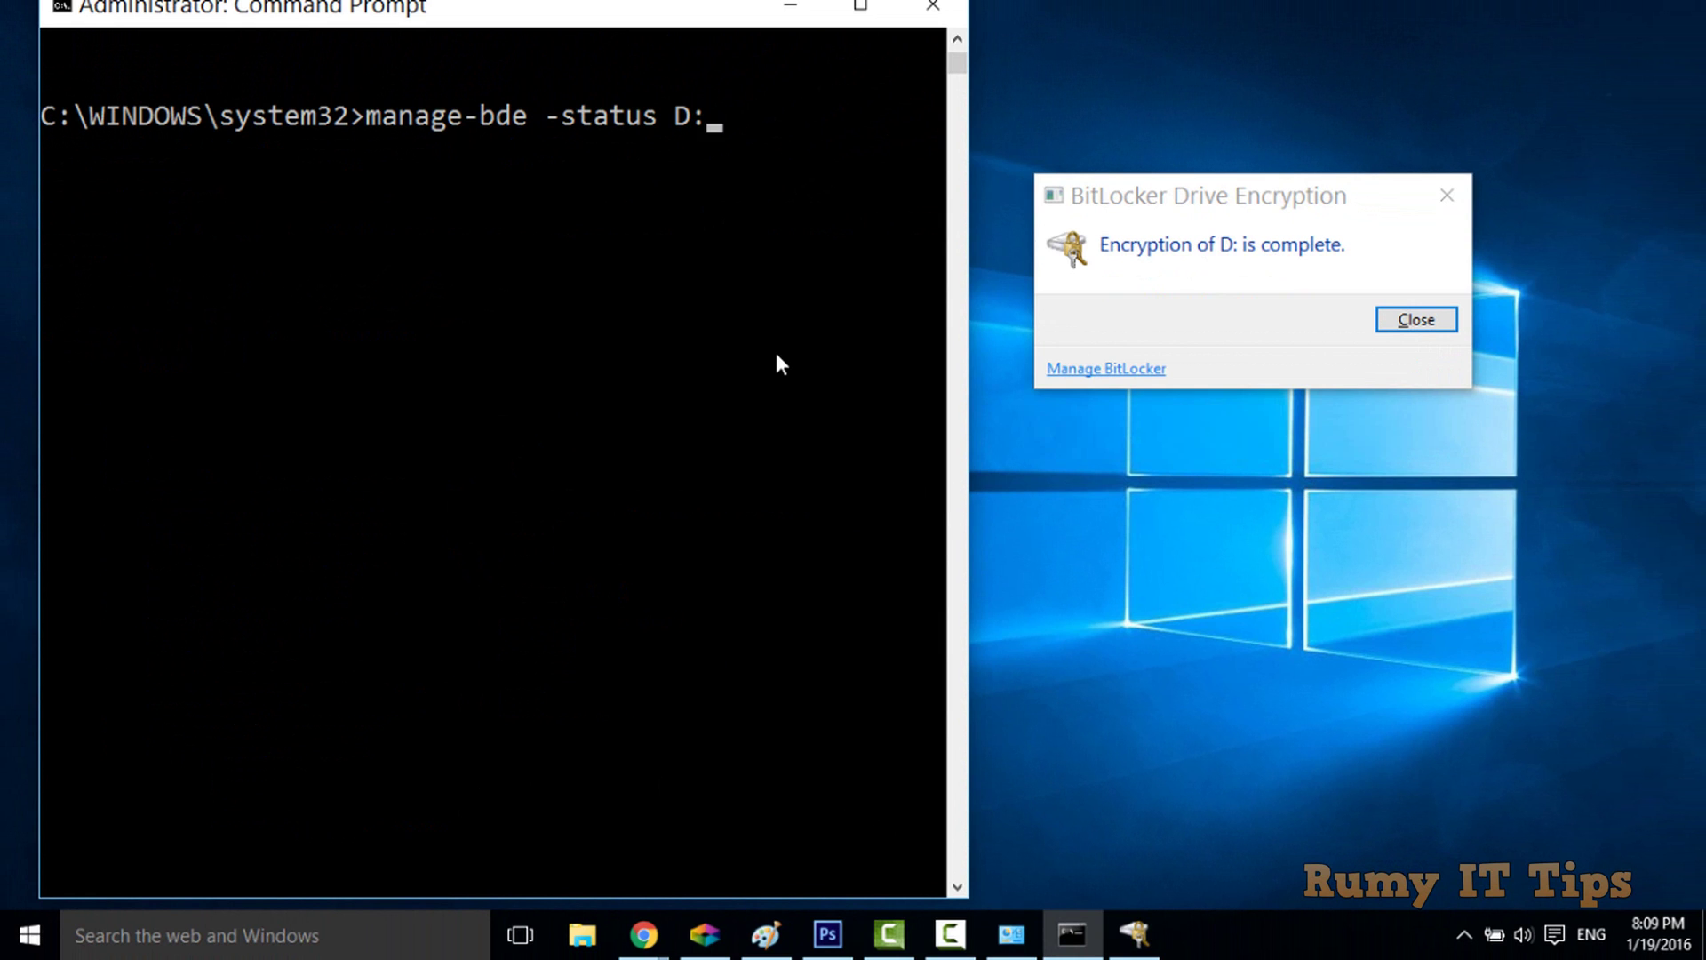
key(Return)
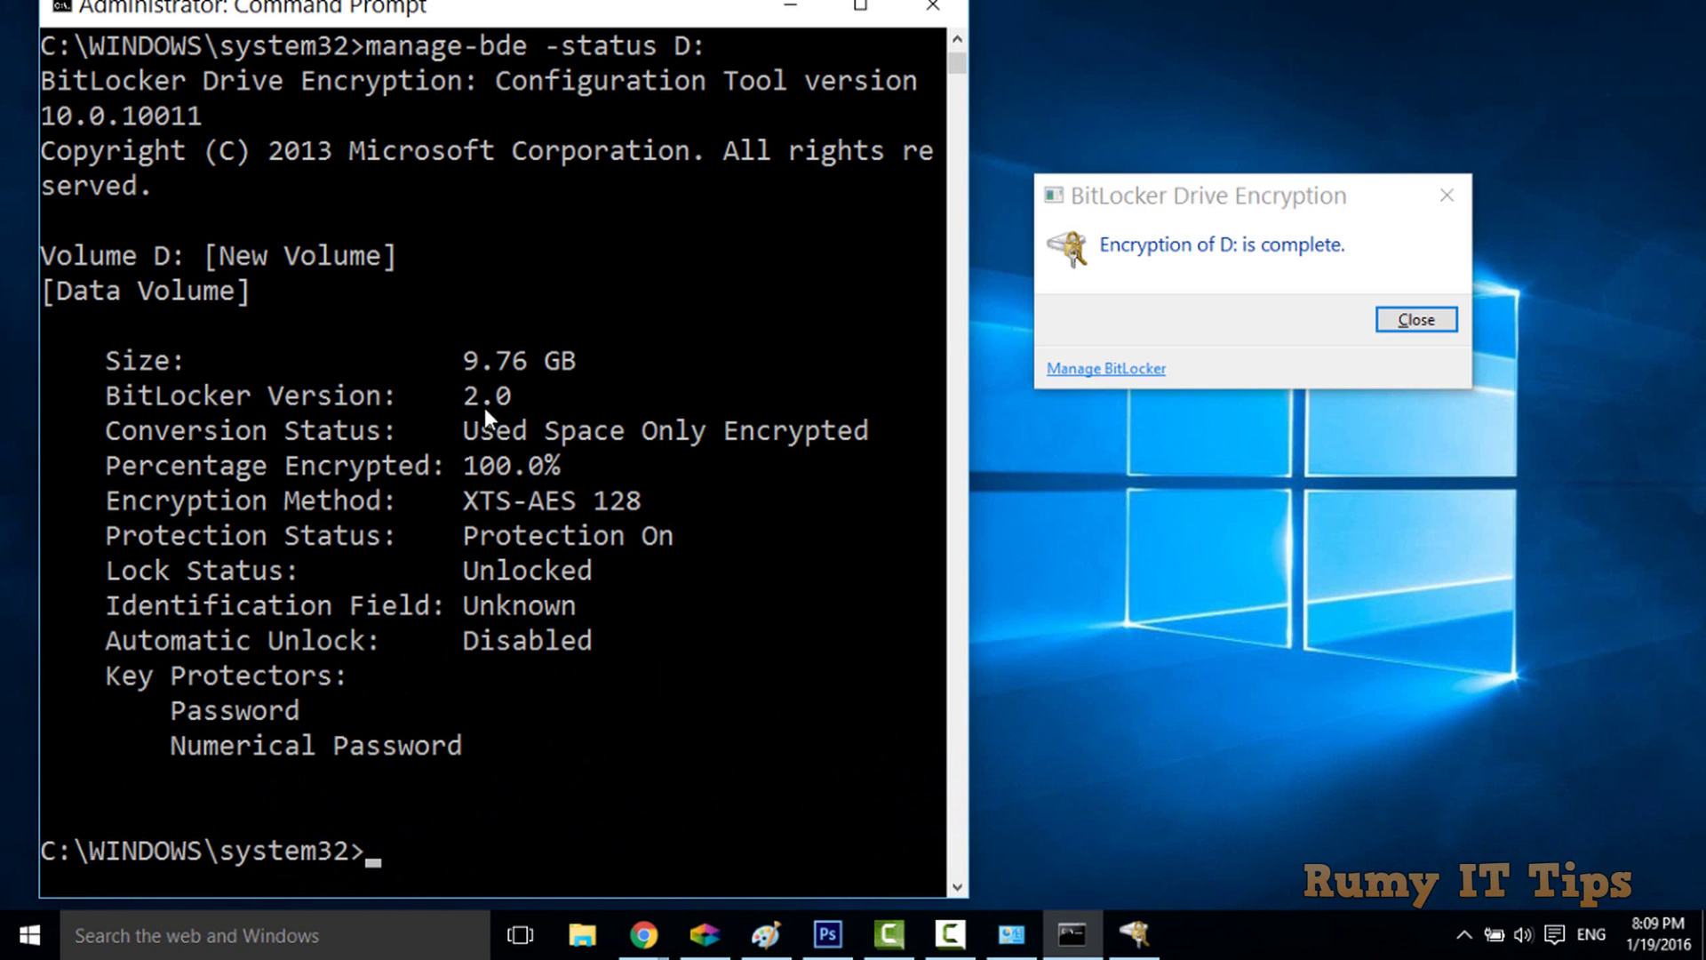
Highlight 9.76 GB, 100.0% encrypted, XTS-AES 128, Protection On, Unlocked, then close both windows
drag(569, 360, 472, 366)
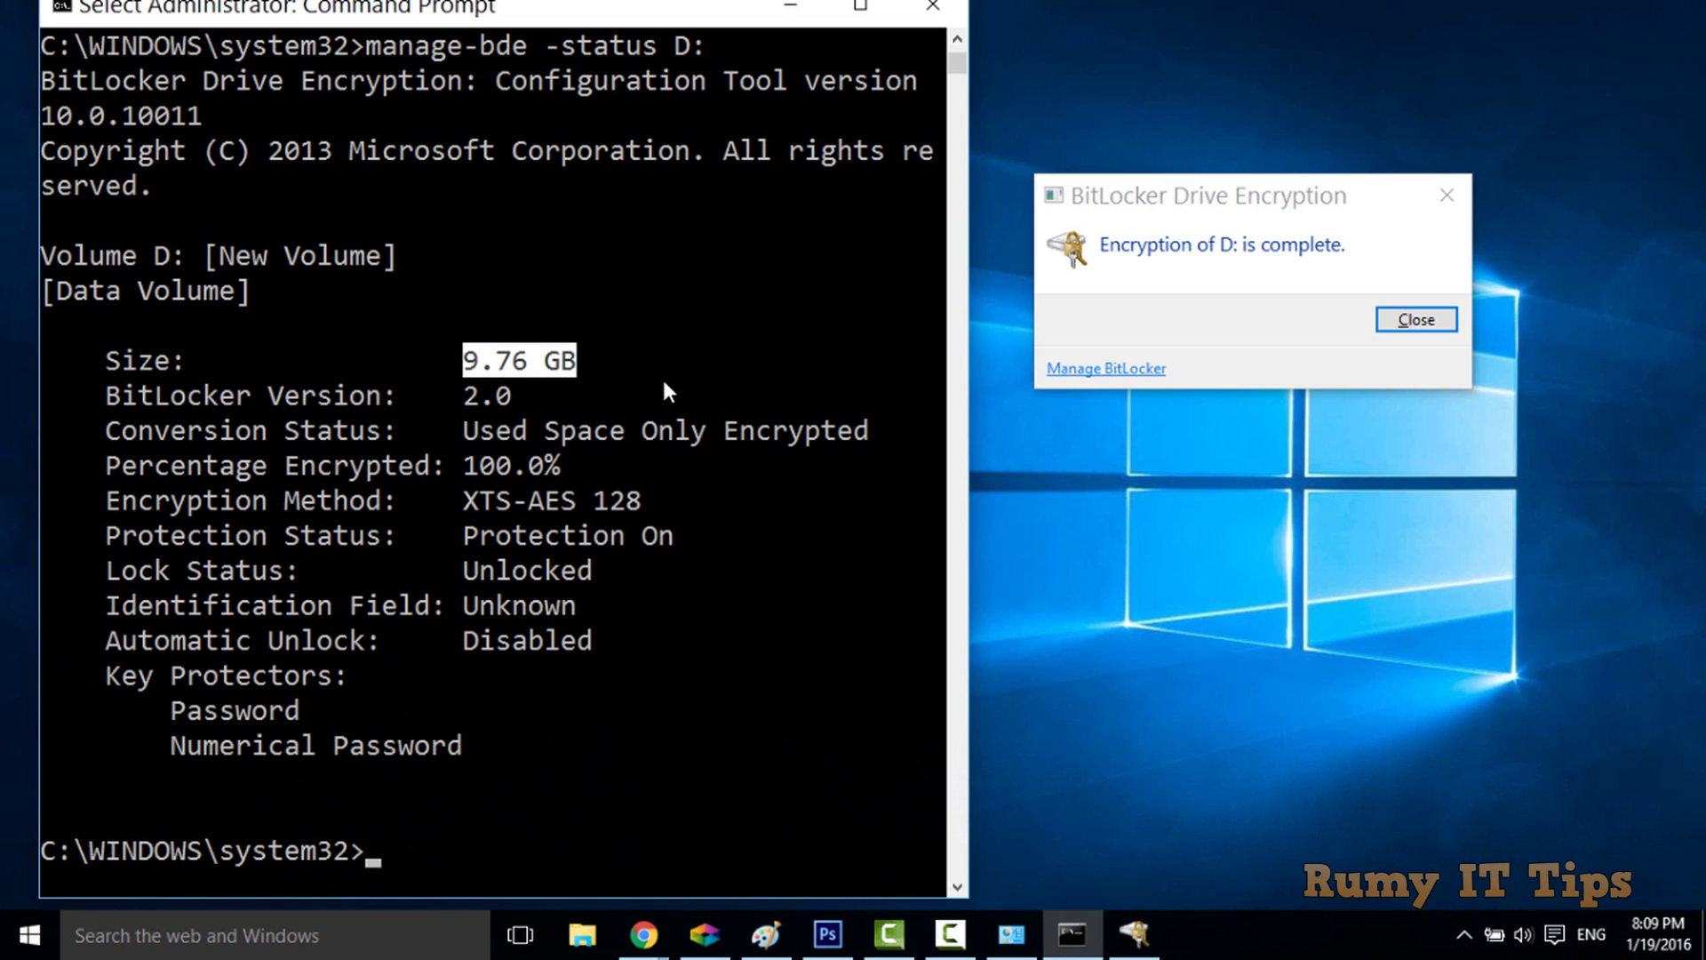
drag(868, 430, 464, 433)
drag(566, 464, 463, 470)
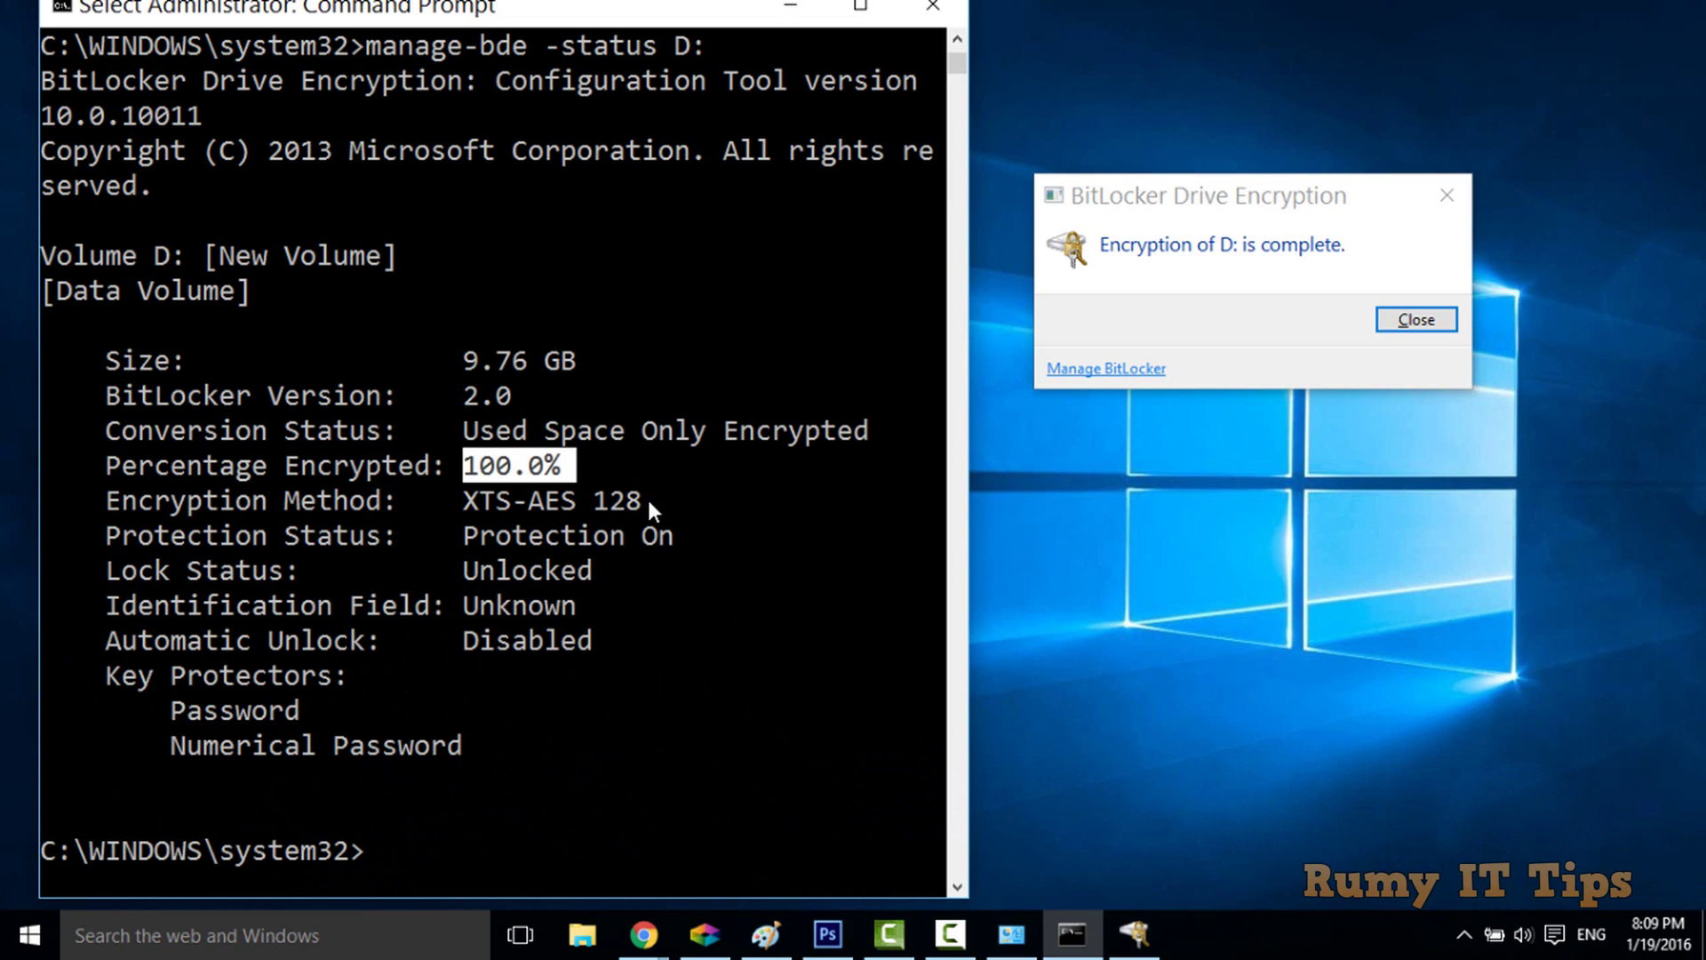
drag(648, 496, 527, 501)
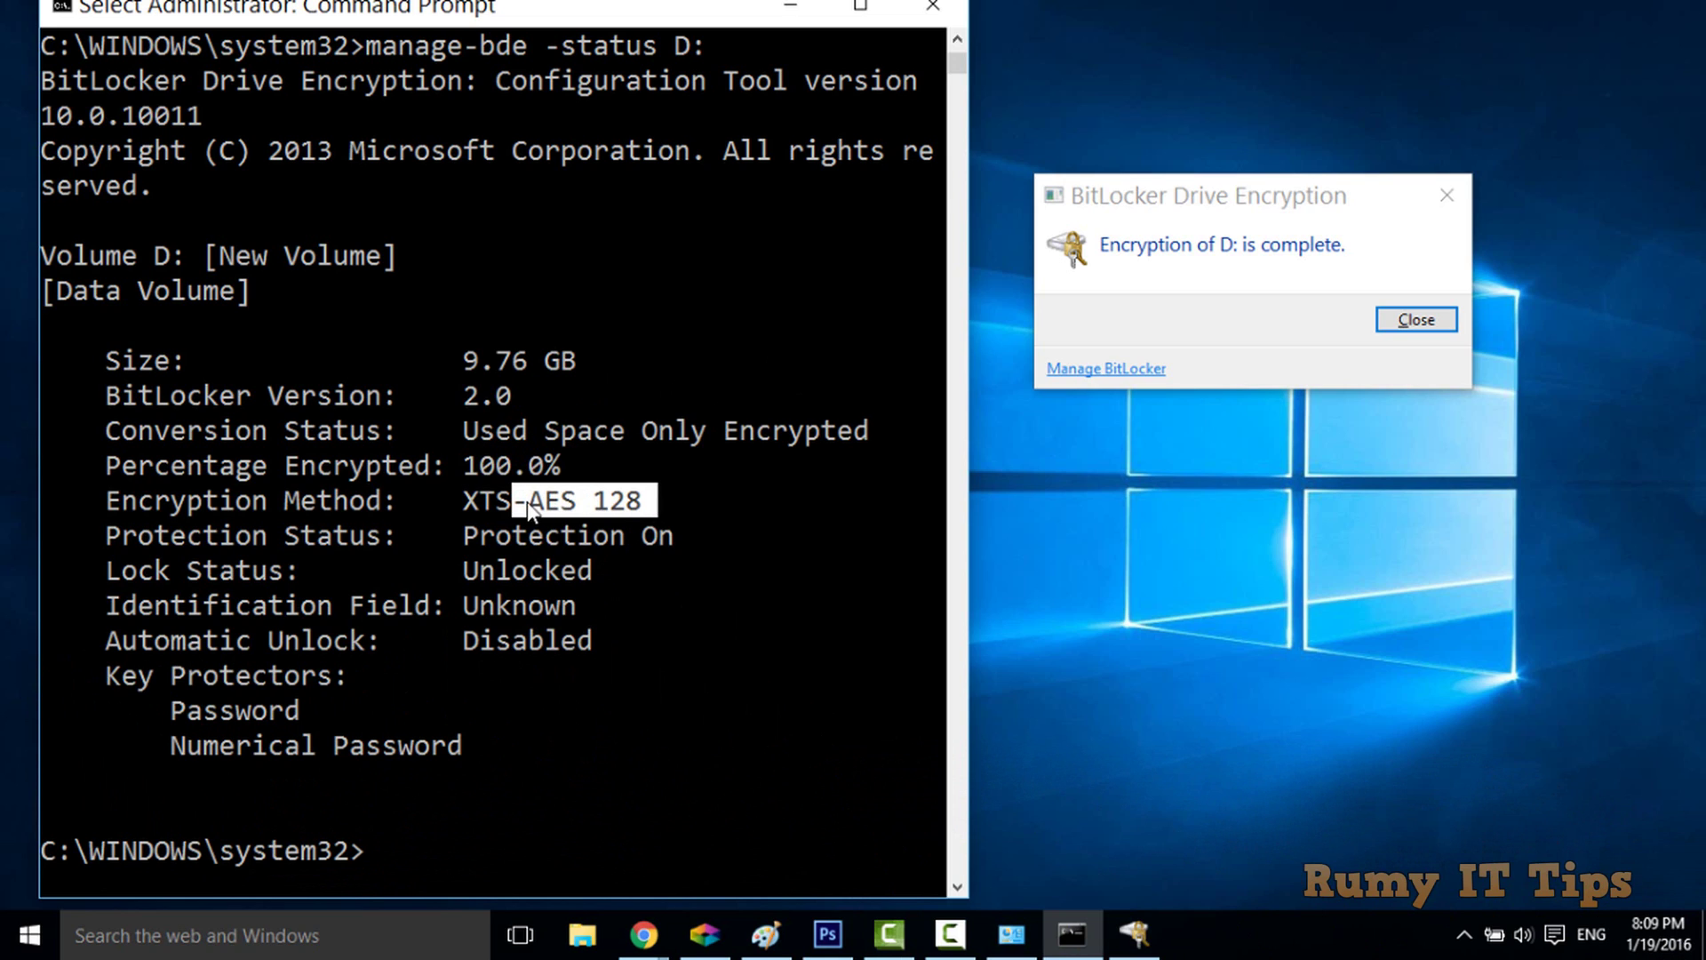
click(665, 539)
drag(665, 538, 463, 536)
drag(606, 568, 455, 576)
drag(471, 747, 184, 751)
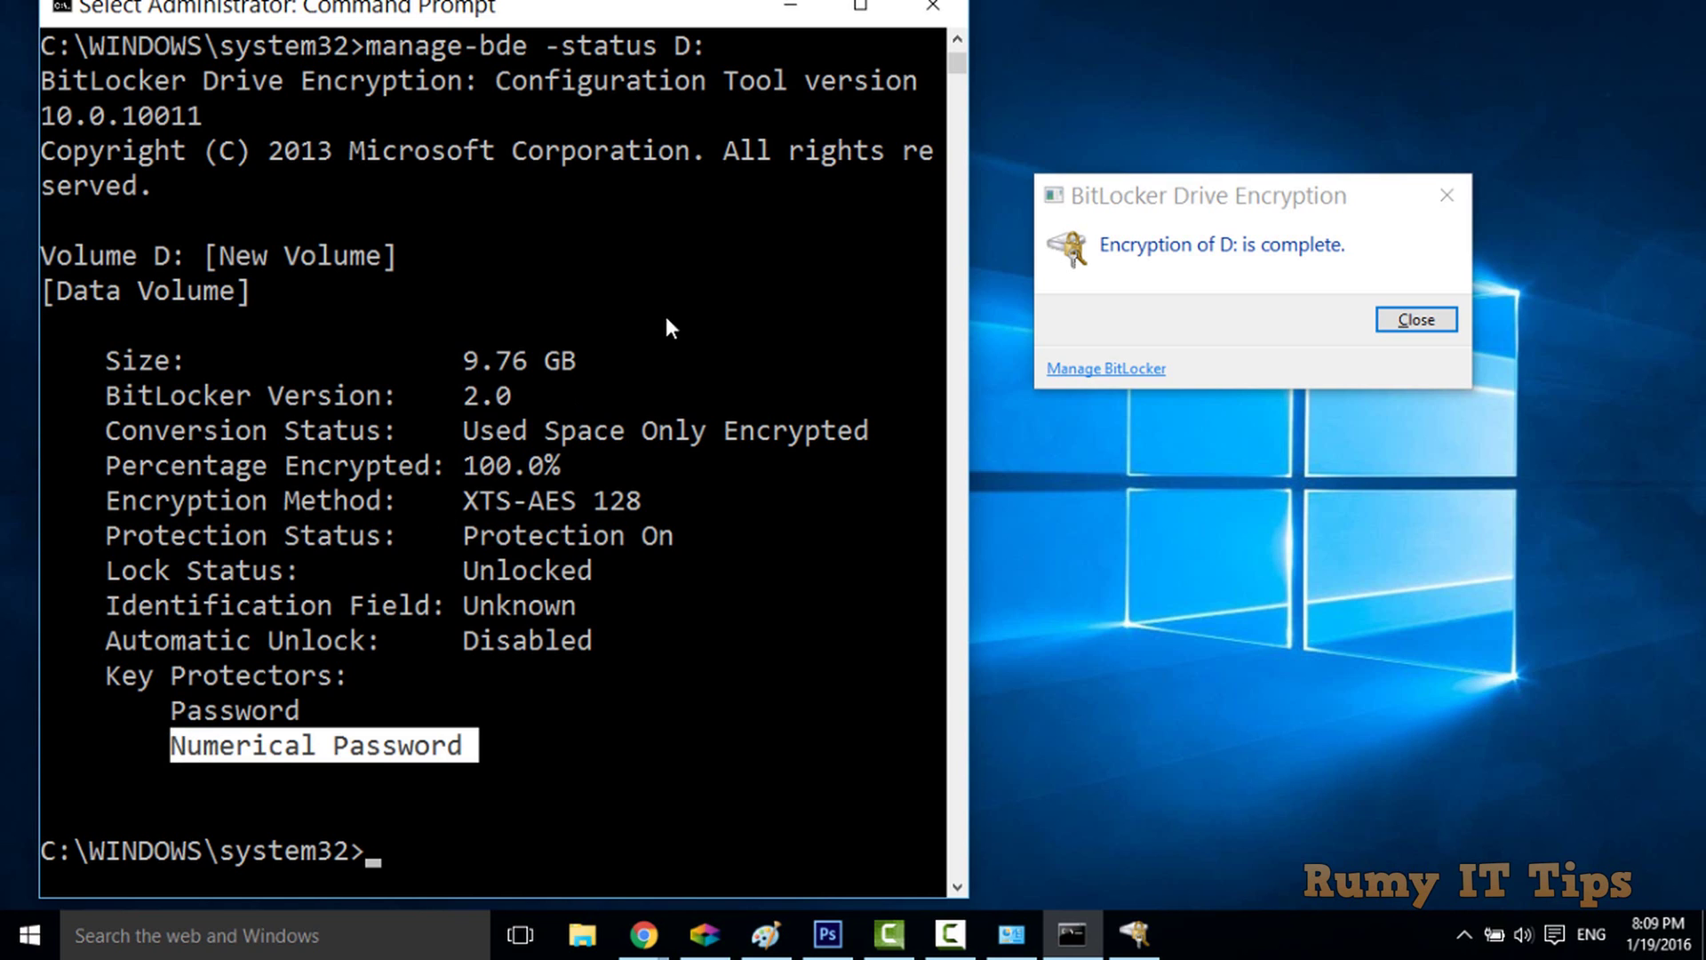
click(933, 7)
click(1415, 318)
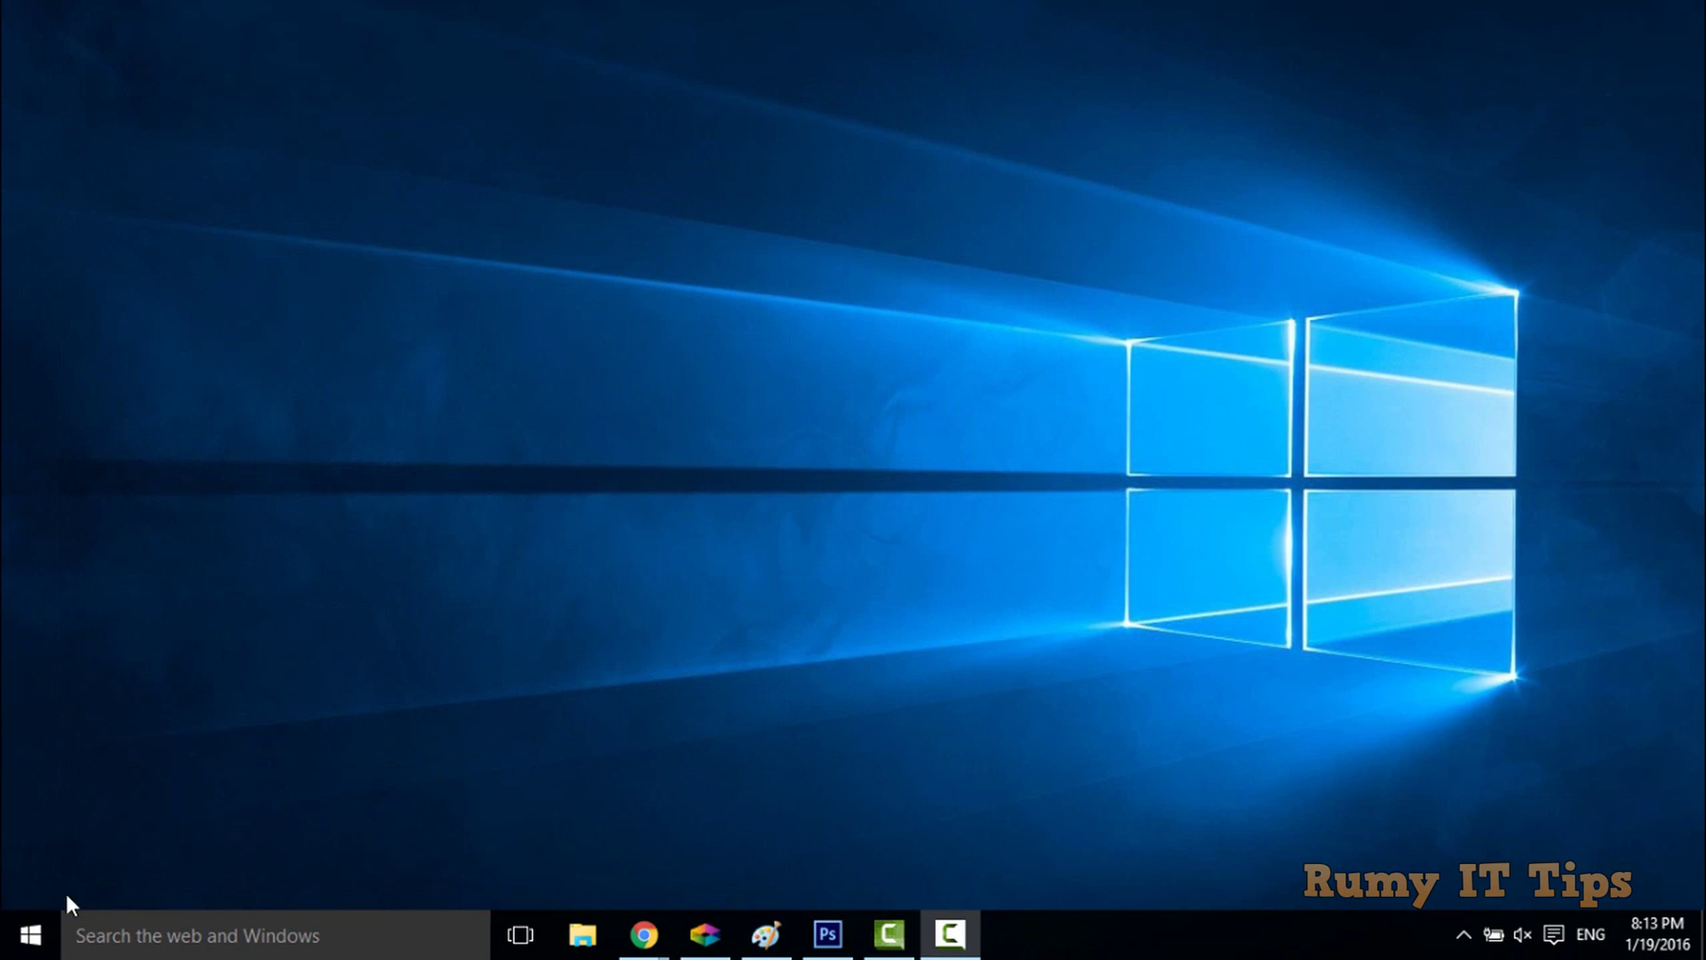
Open Control Panel's BitLocker Drive Encryption page and expand New Volume (D:) options
right_click(56, 920)
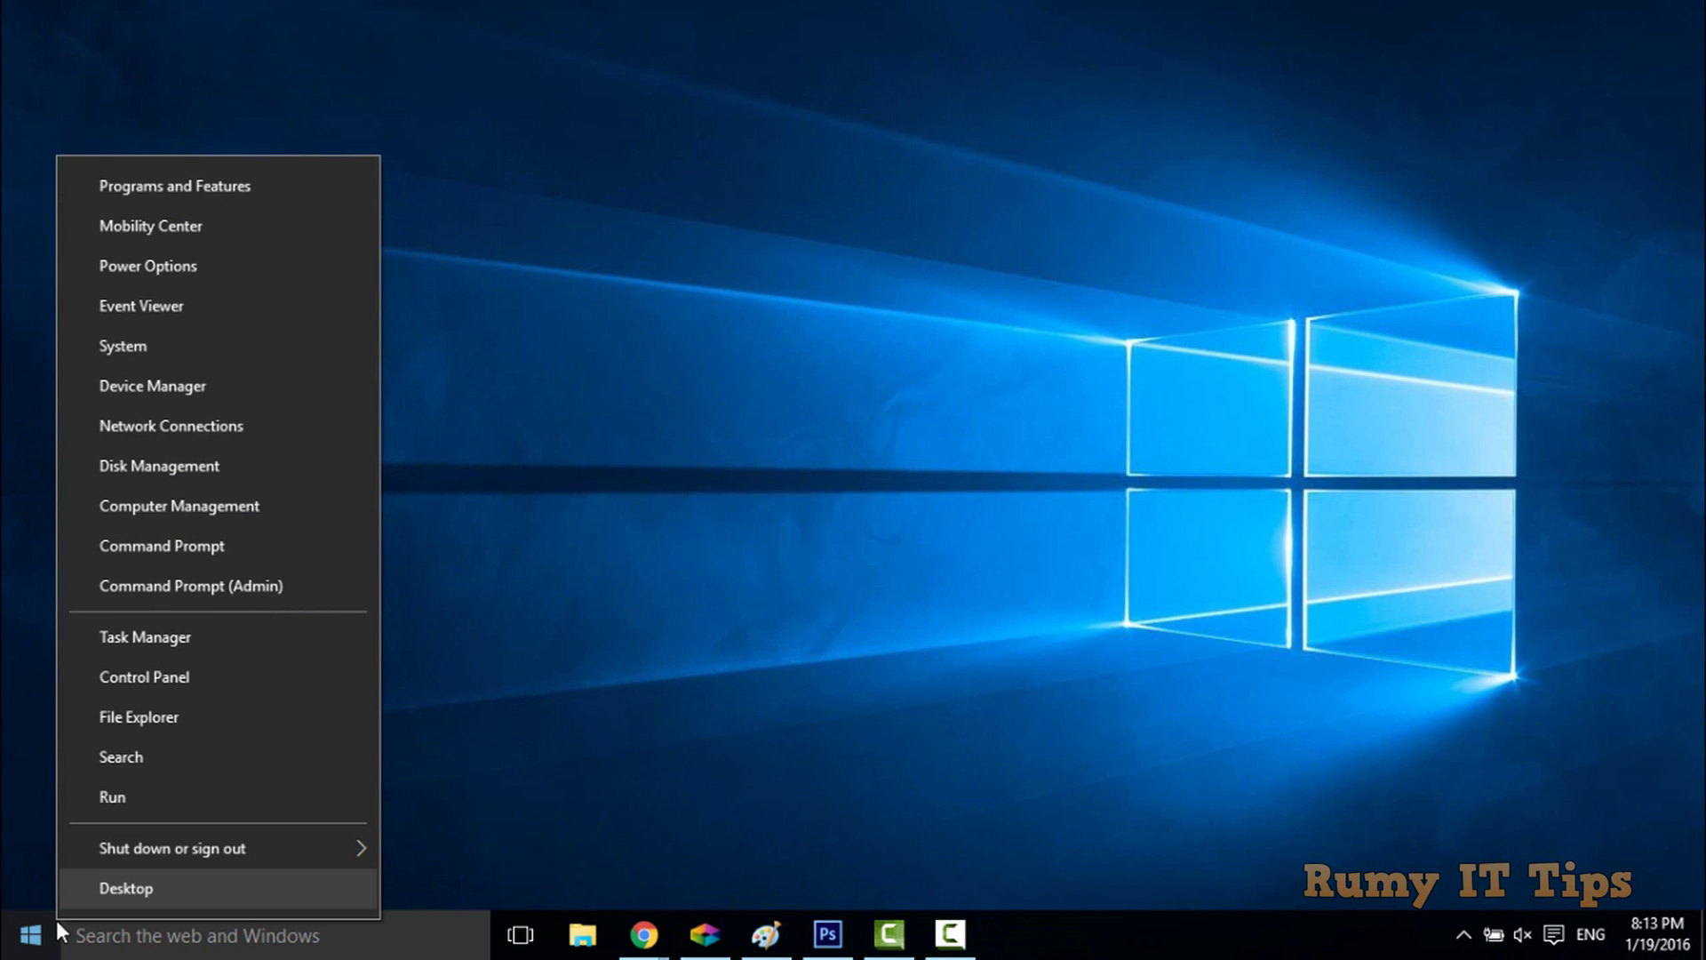
click(271, 672)
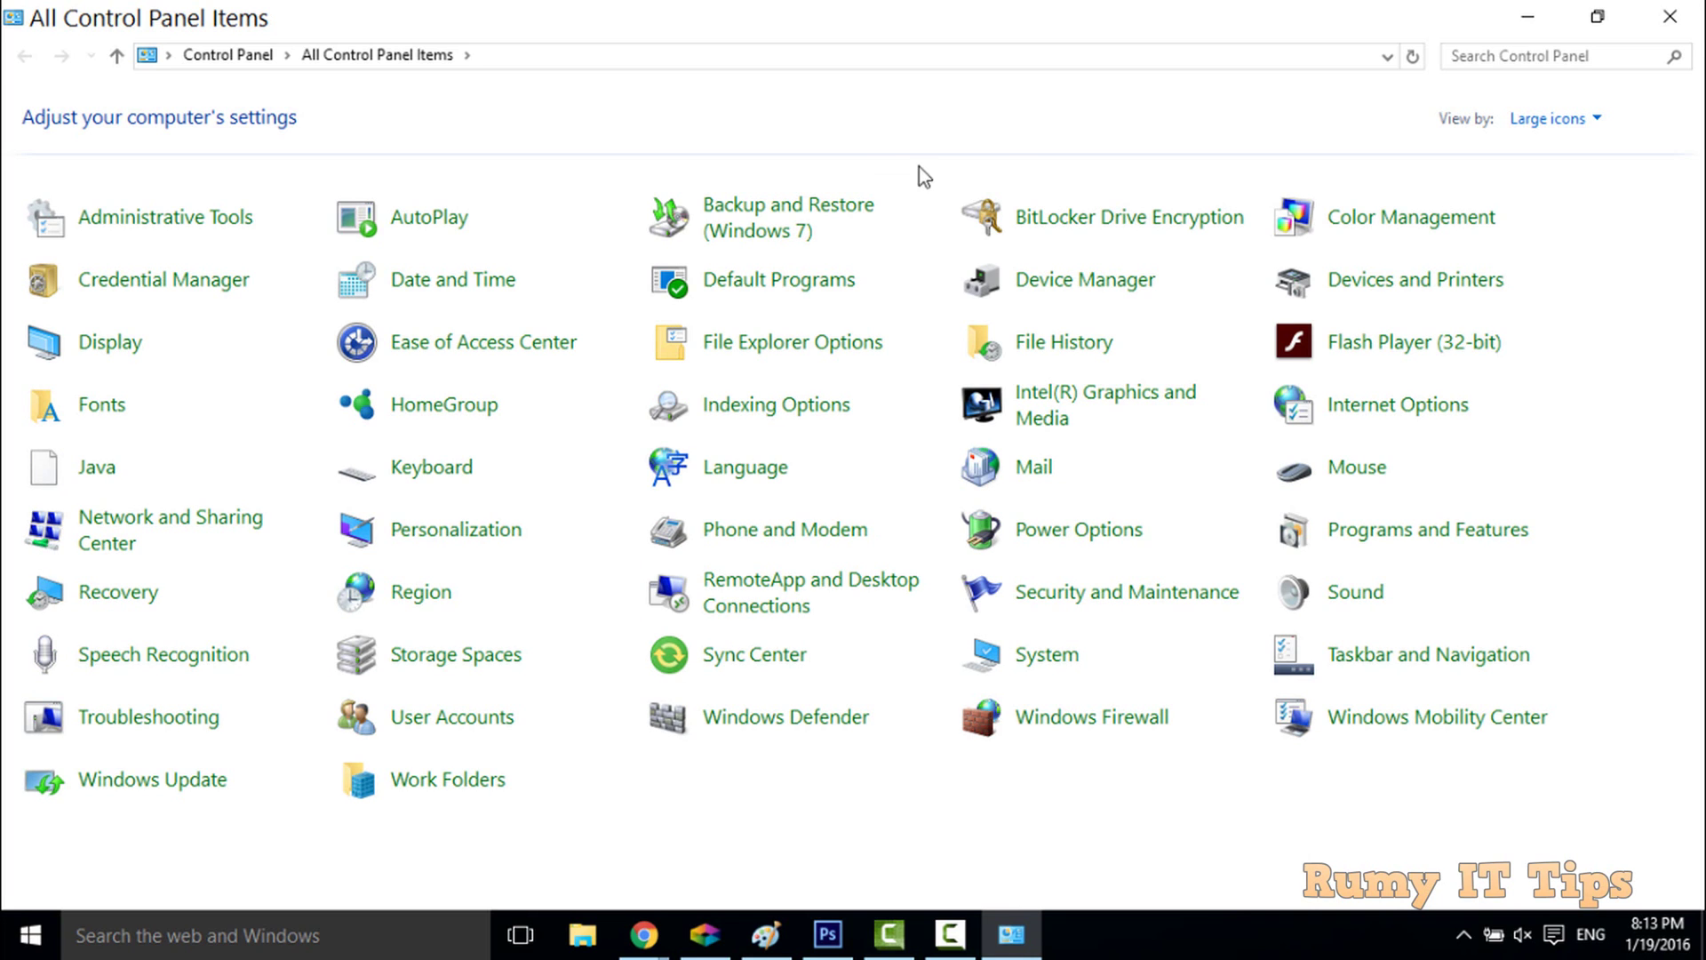
click(1160, 244)
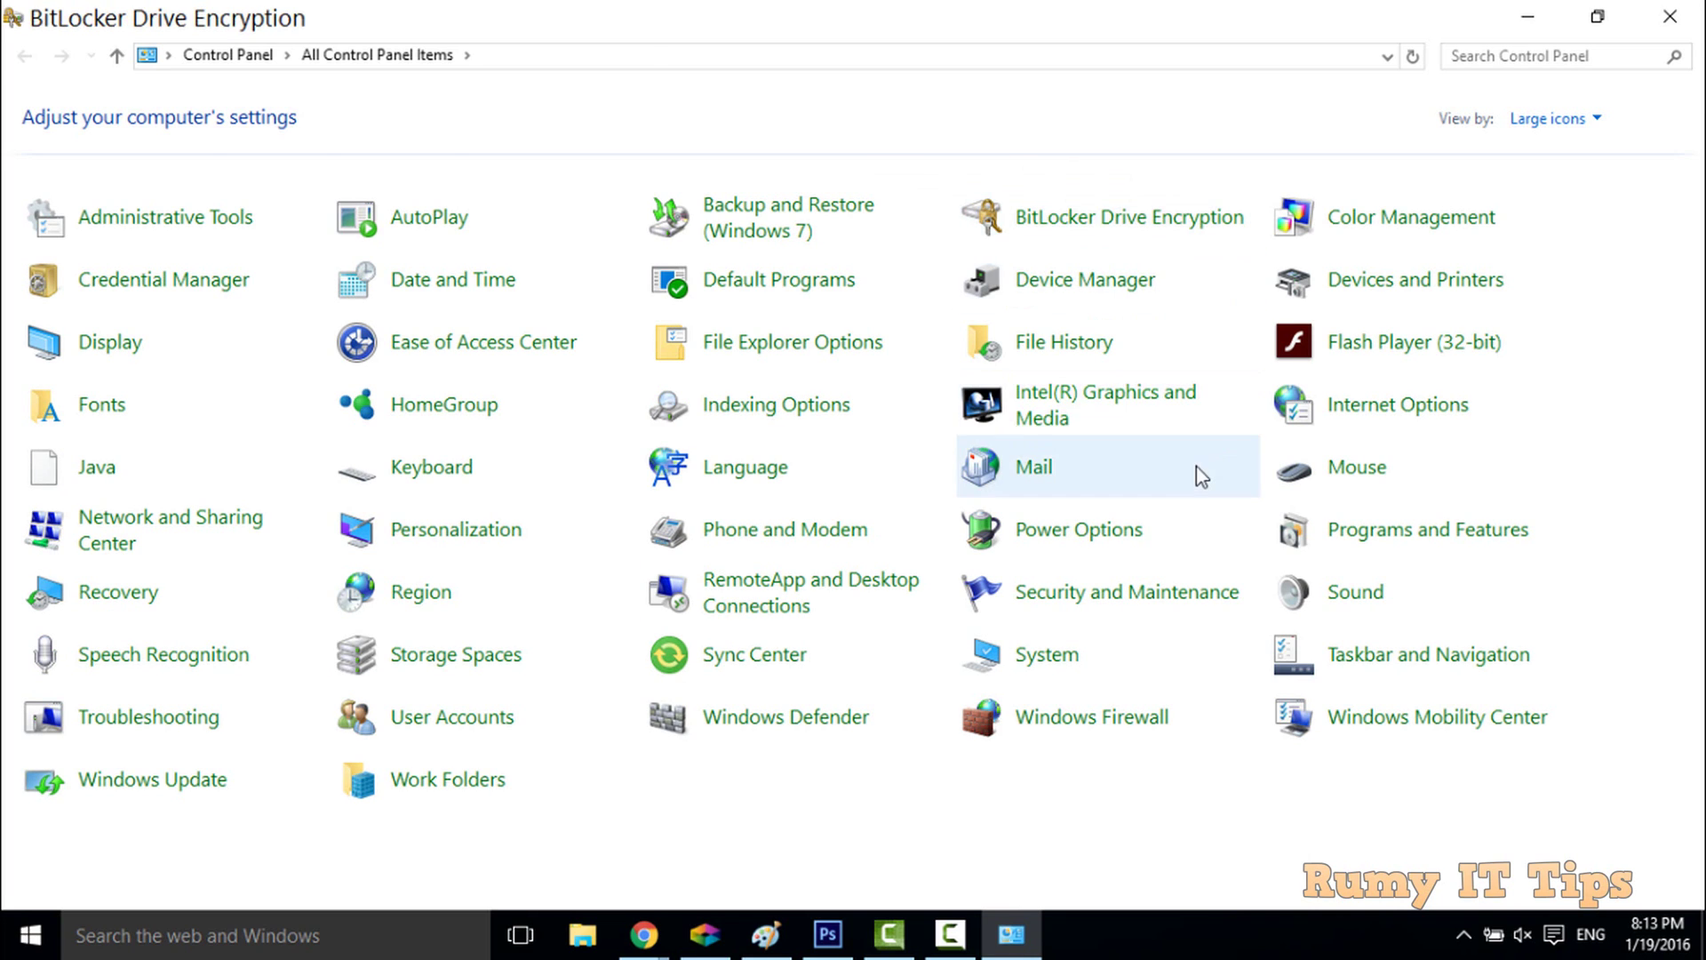
click(1077, 464)
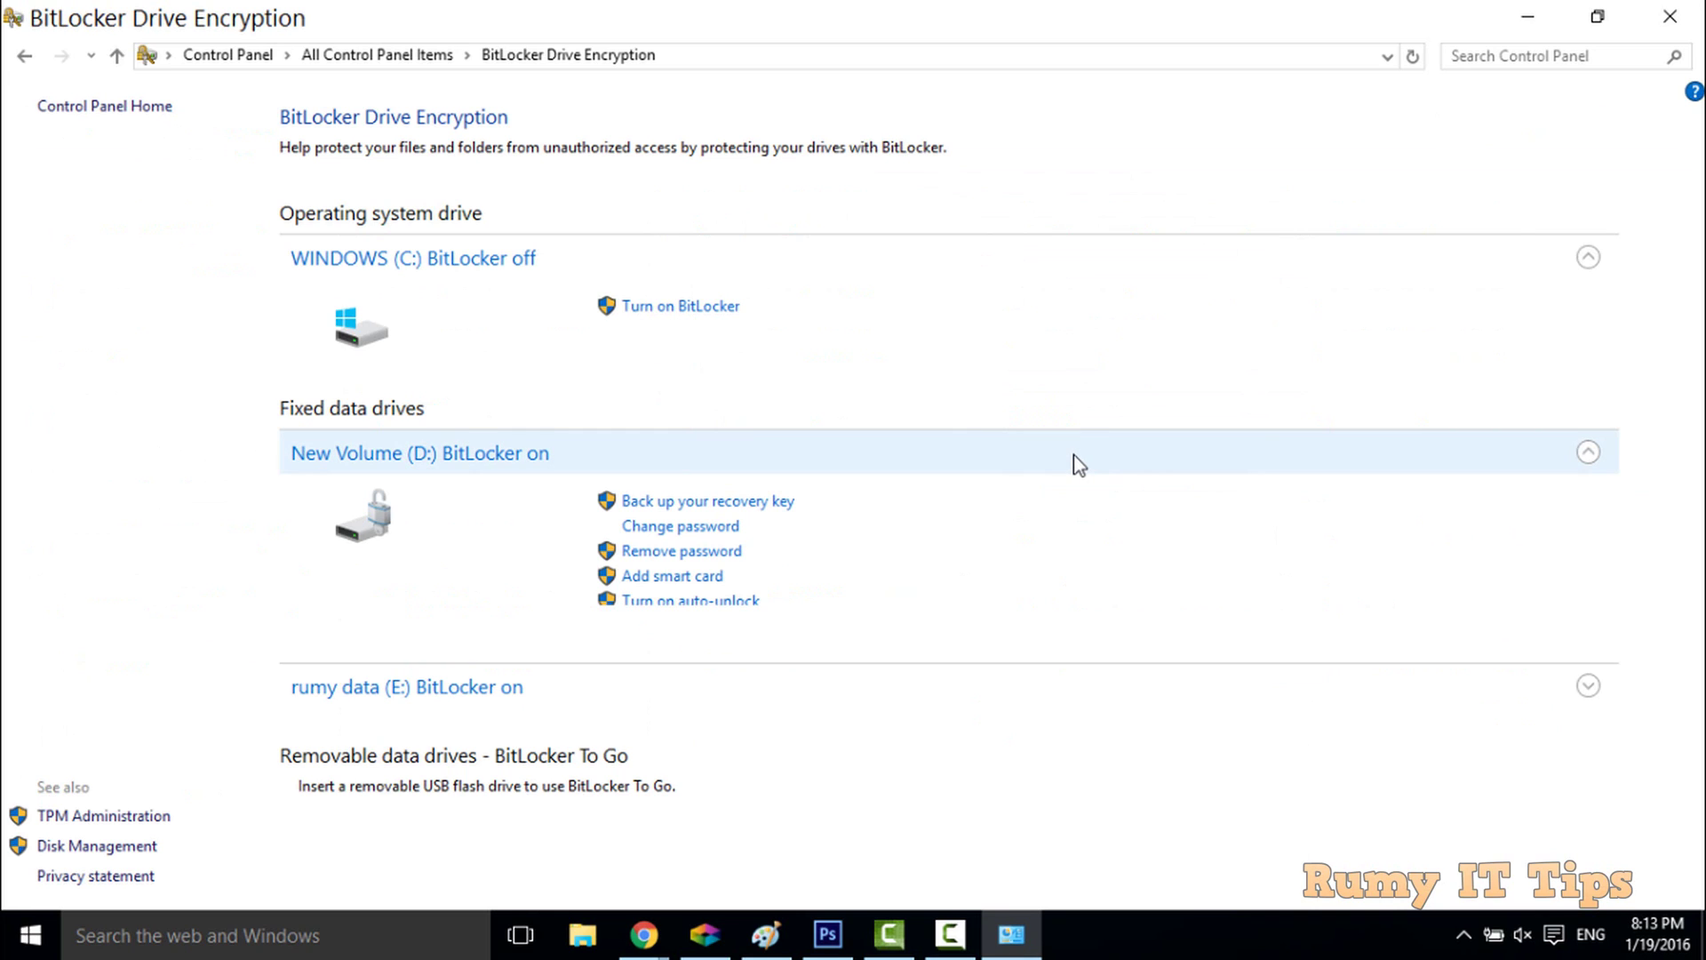